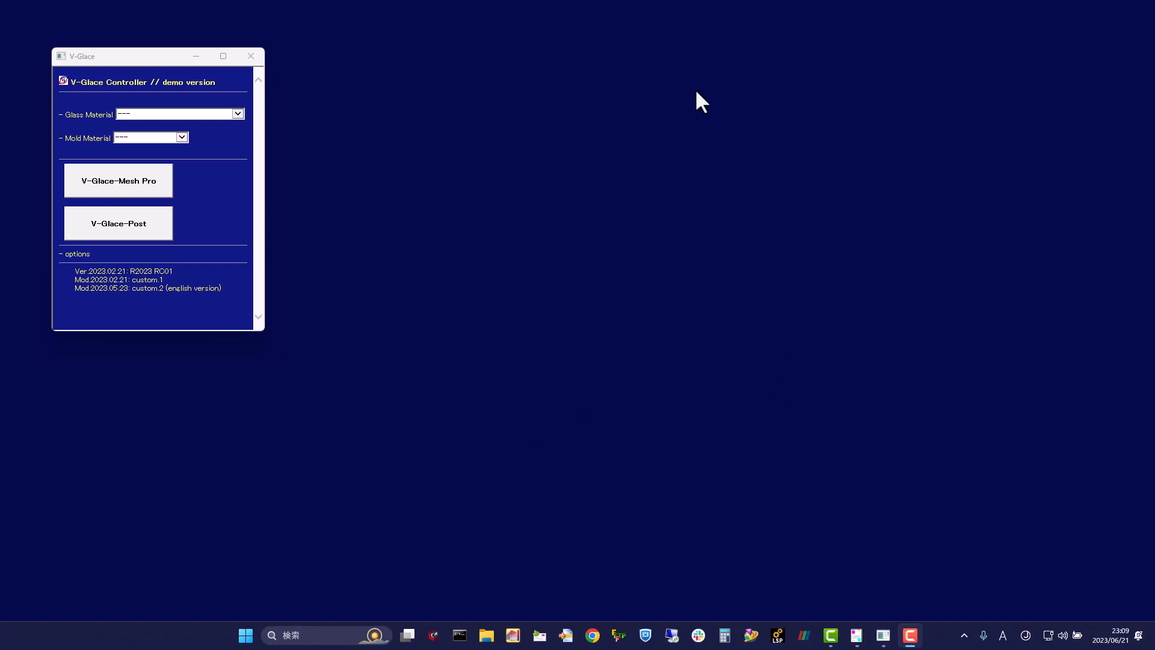
- Set the glass material to Ohara : L-BAL42 and the mold material to Tungsten Carbide
drag(150, 57, 128, 34)
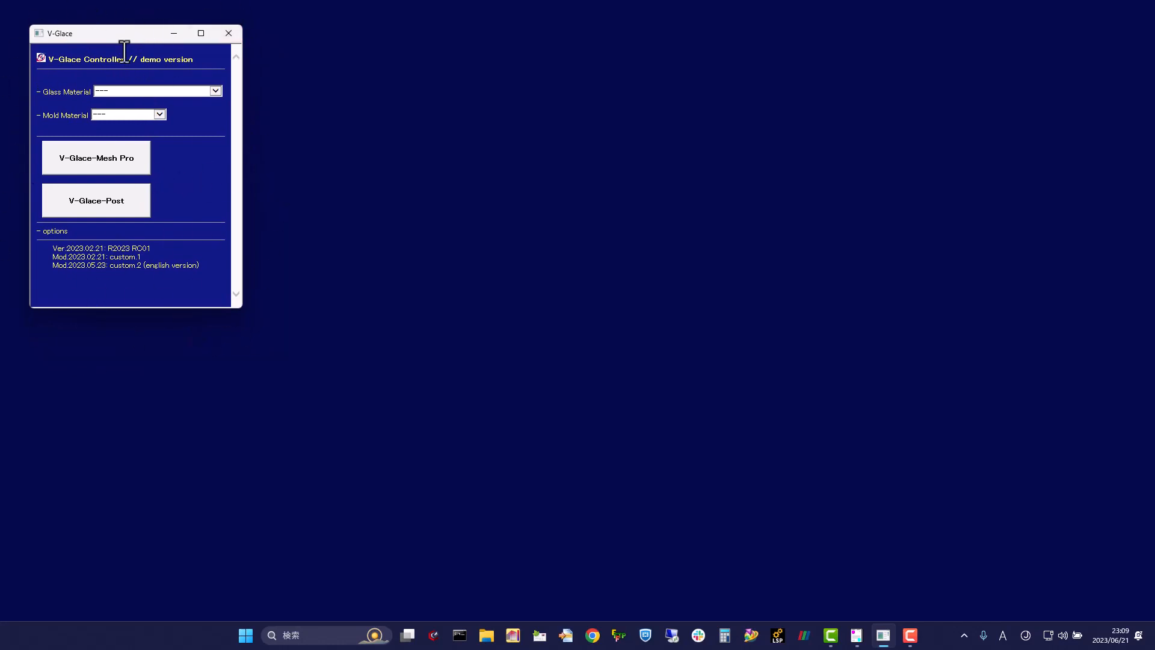
drag(113, 40, 114, 48)
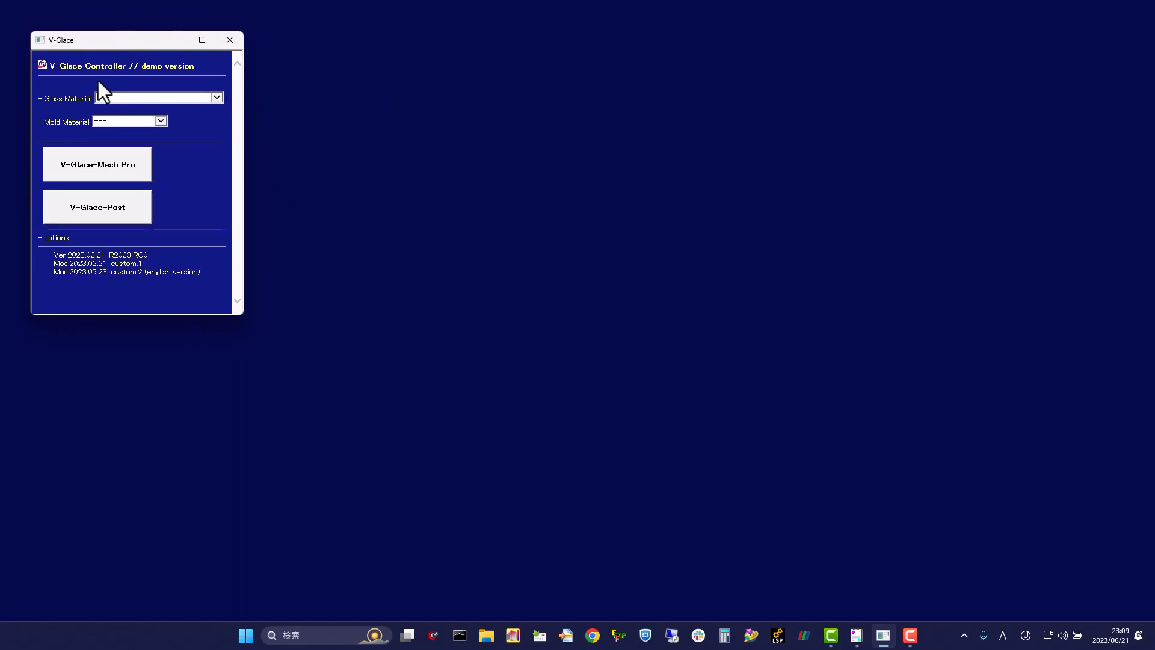
click(216, 97)
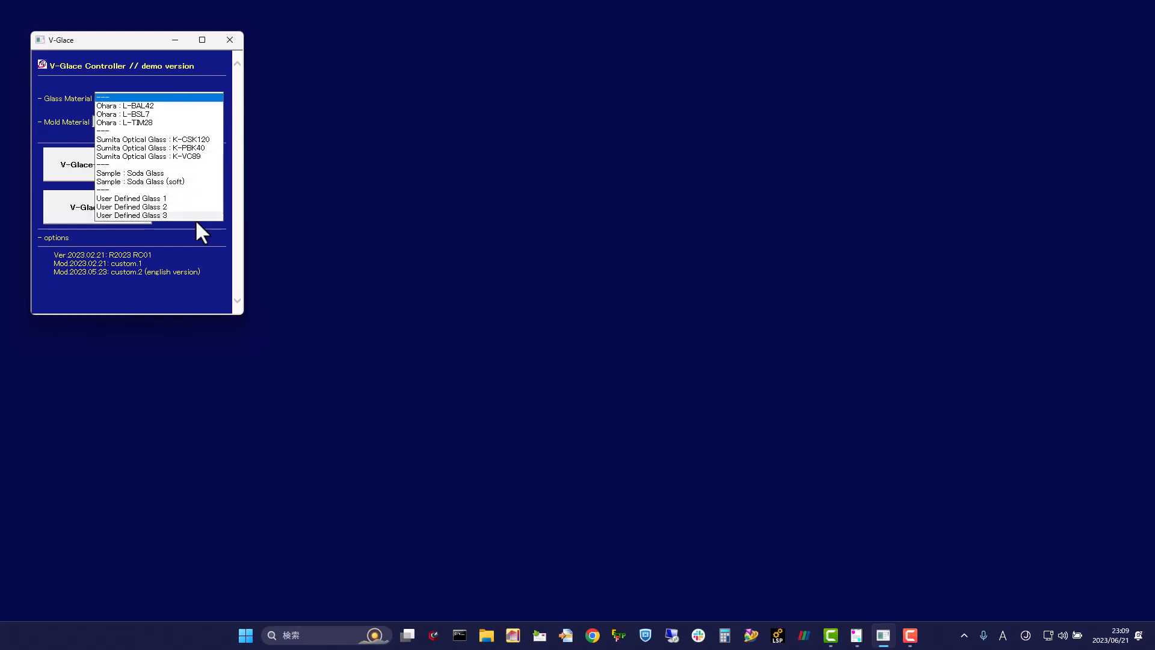
click(189, 106)
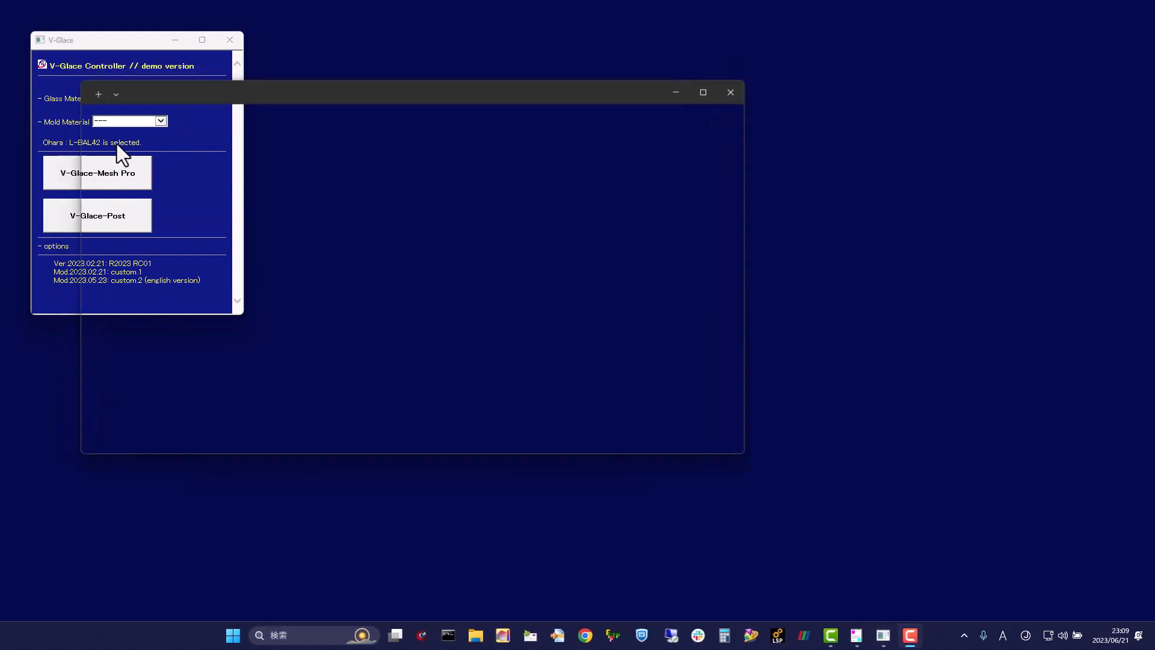
click(160, 122)
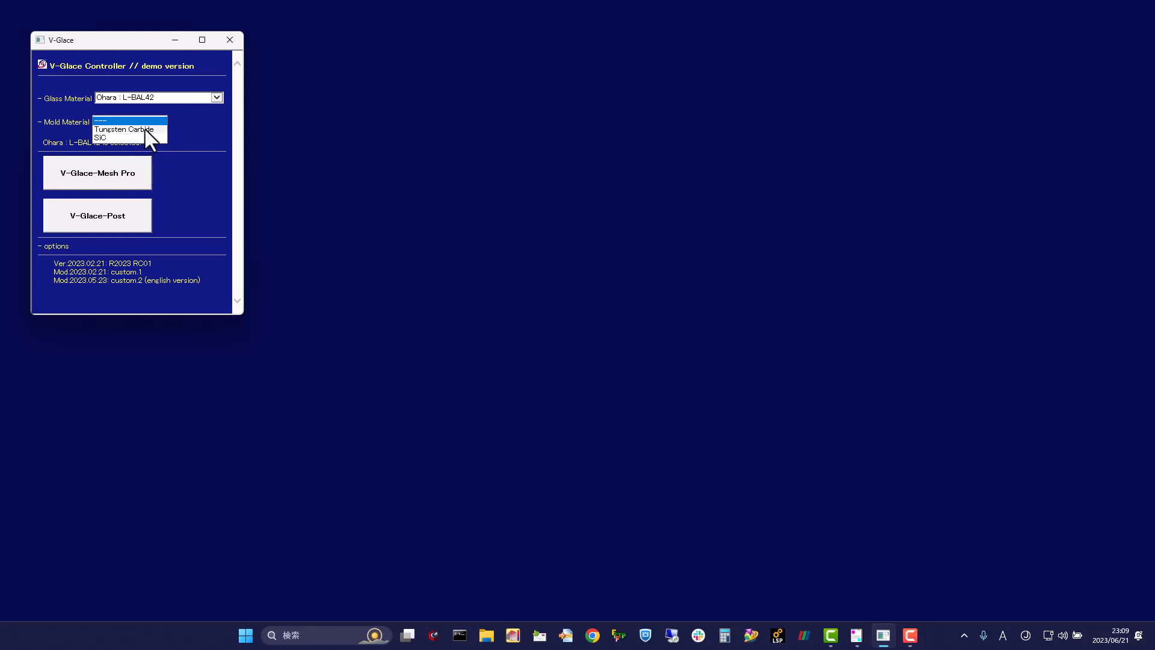
click(145, 129)
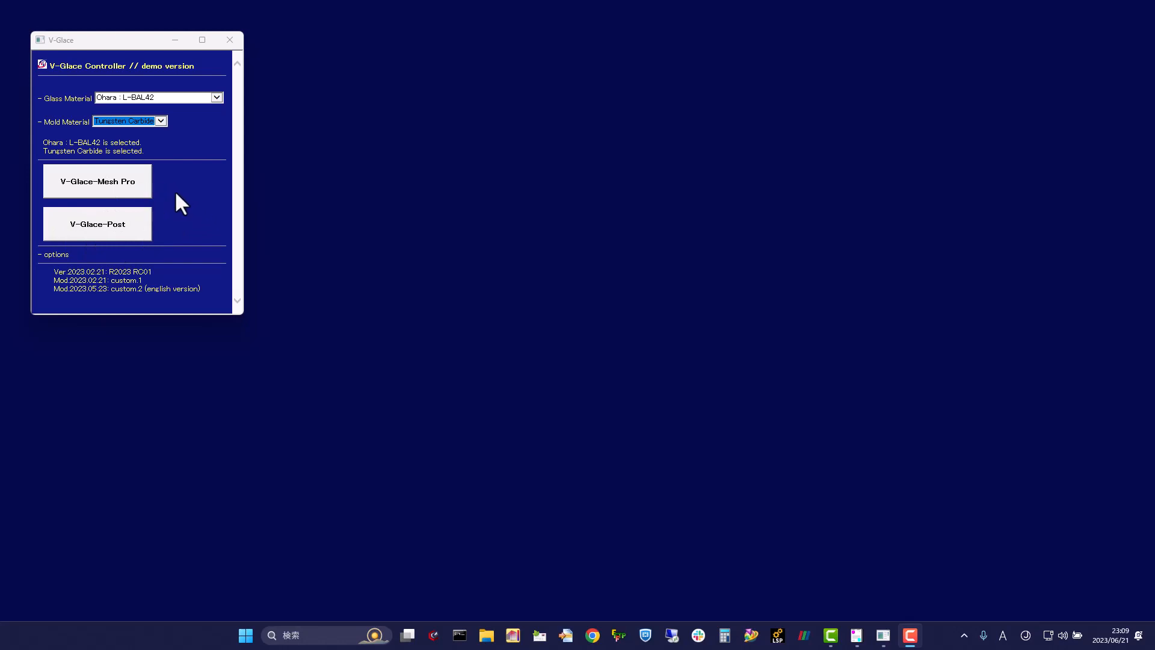
- Launch V-Glace-Mesh Pro and start it with the first model size limitation, Node Num.=800000
click(124, 187)
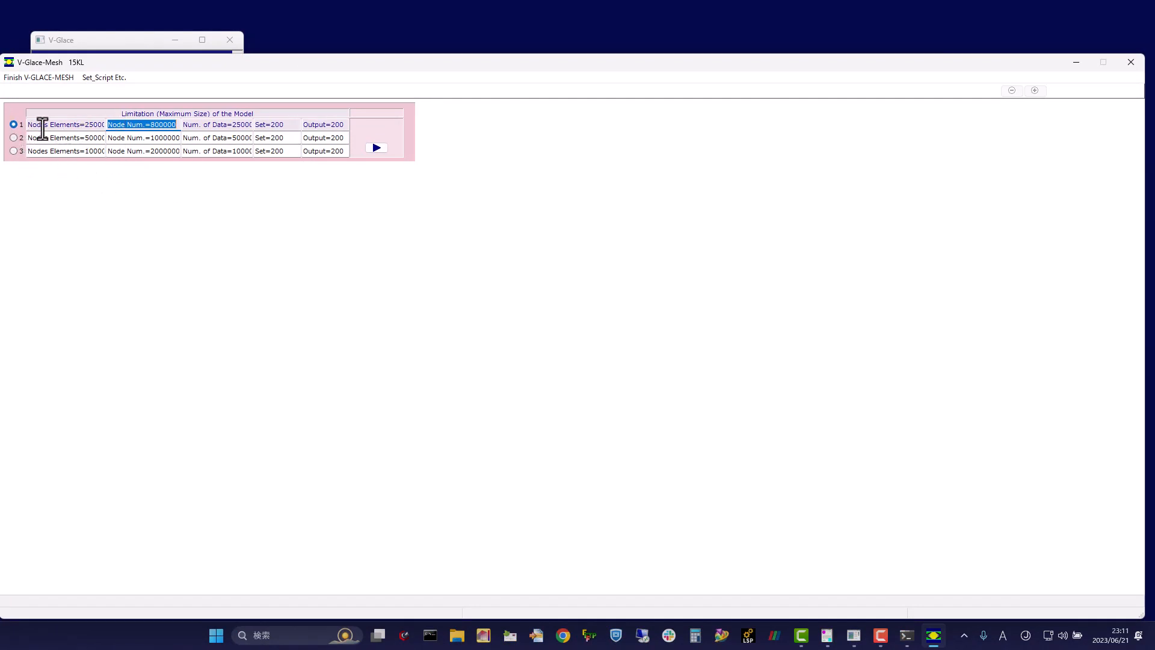
click(383, 150)
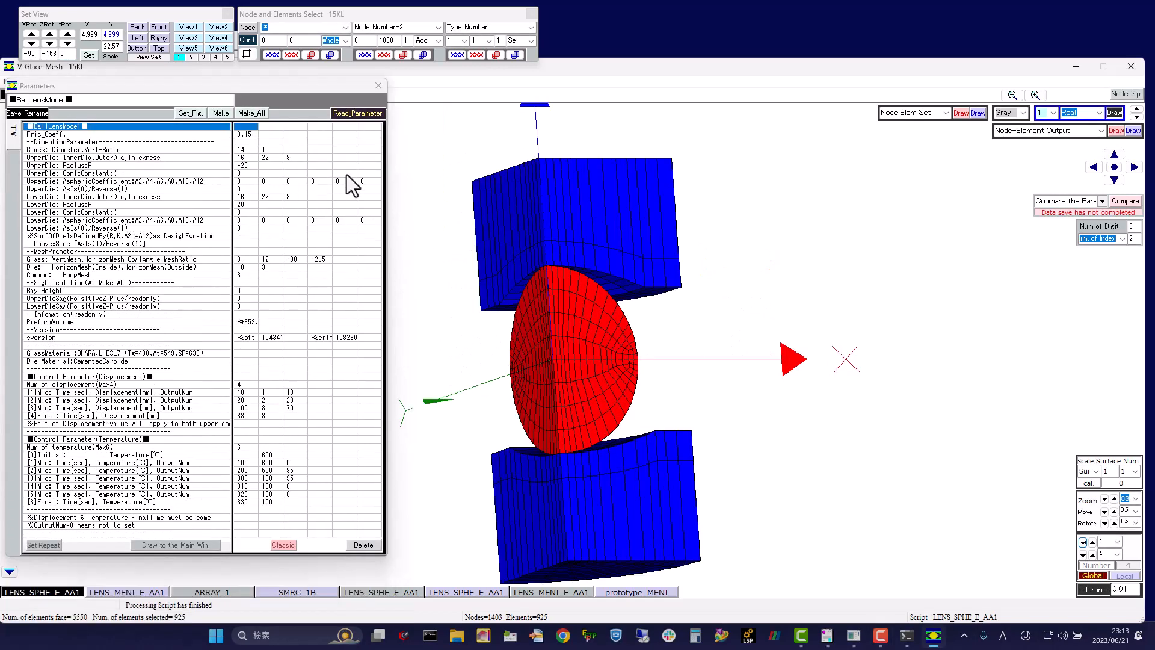
- Set the ball lens glass Vert-Ratio to 0.5 and regenerate the complete model
middle_drag(346, 174, 513, 417)
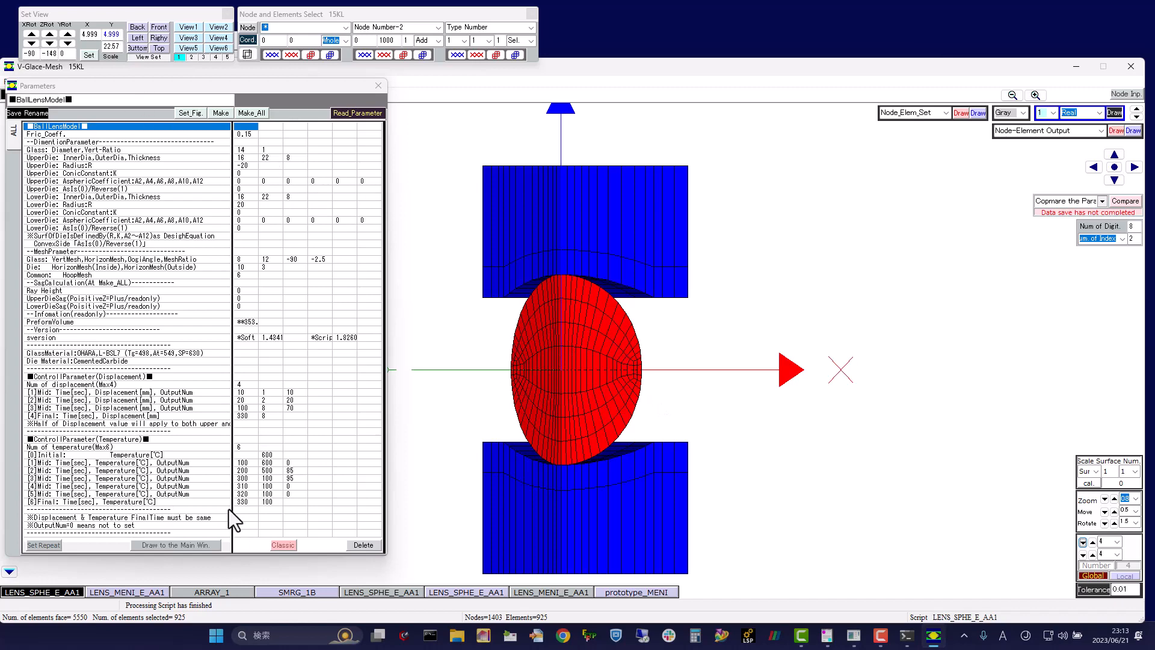
middle_drag(650, 372, 559, 362)
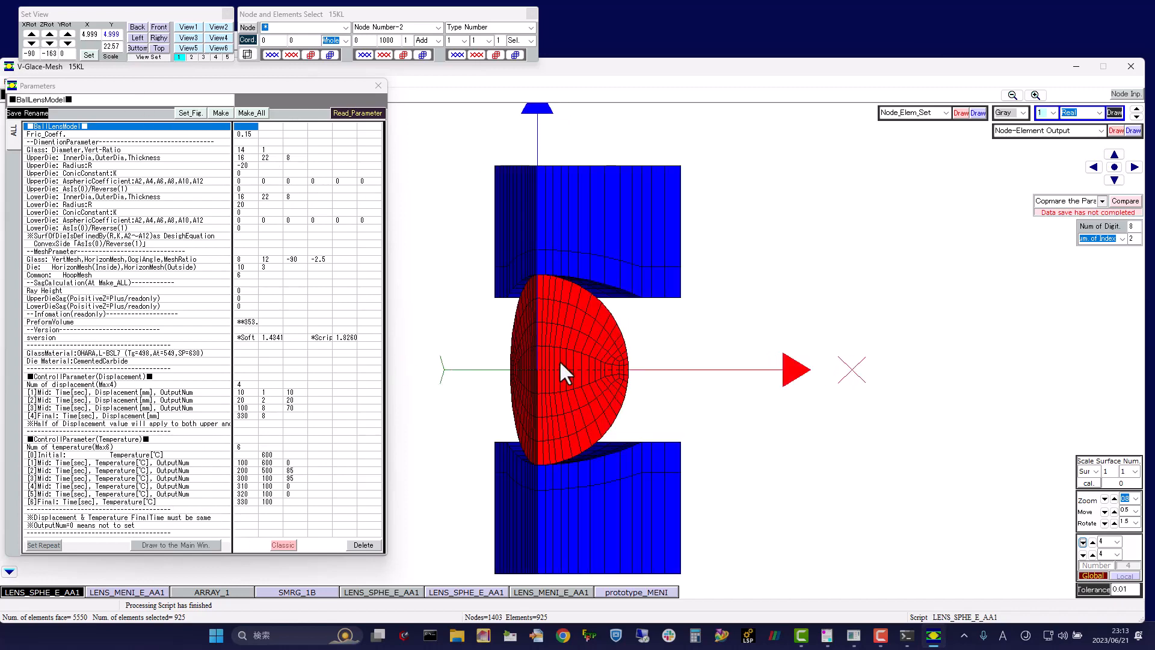
middle_drag(621, 438, 664, 449)
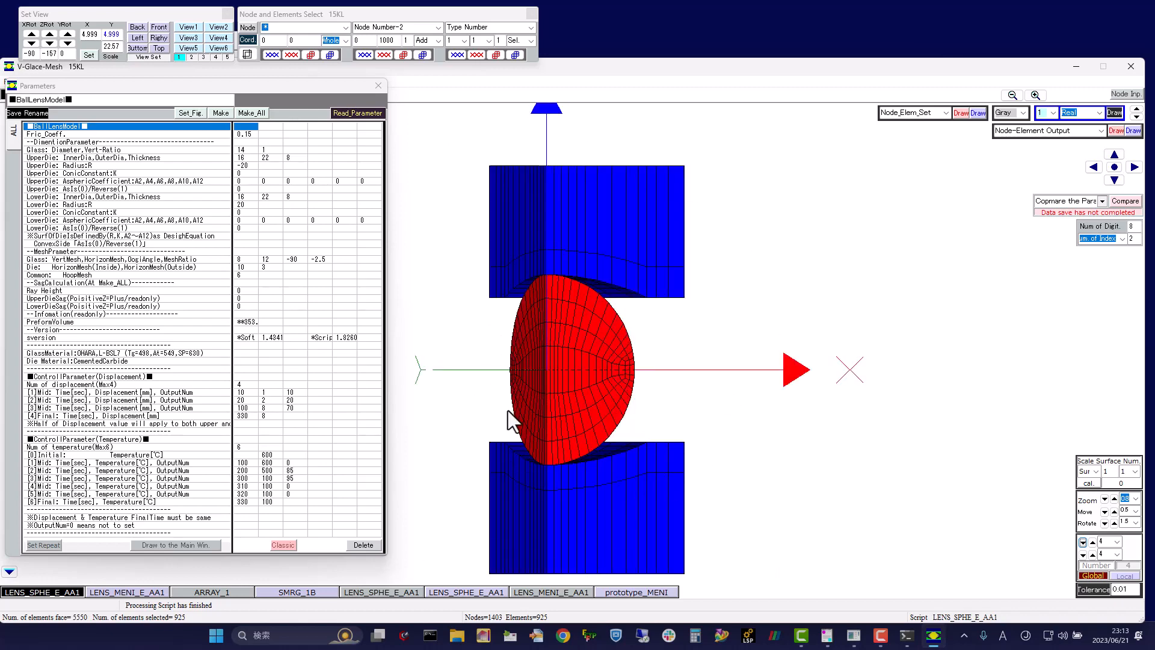
middle_drag(511, 421, 656, 346)
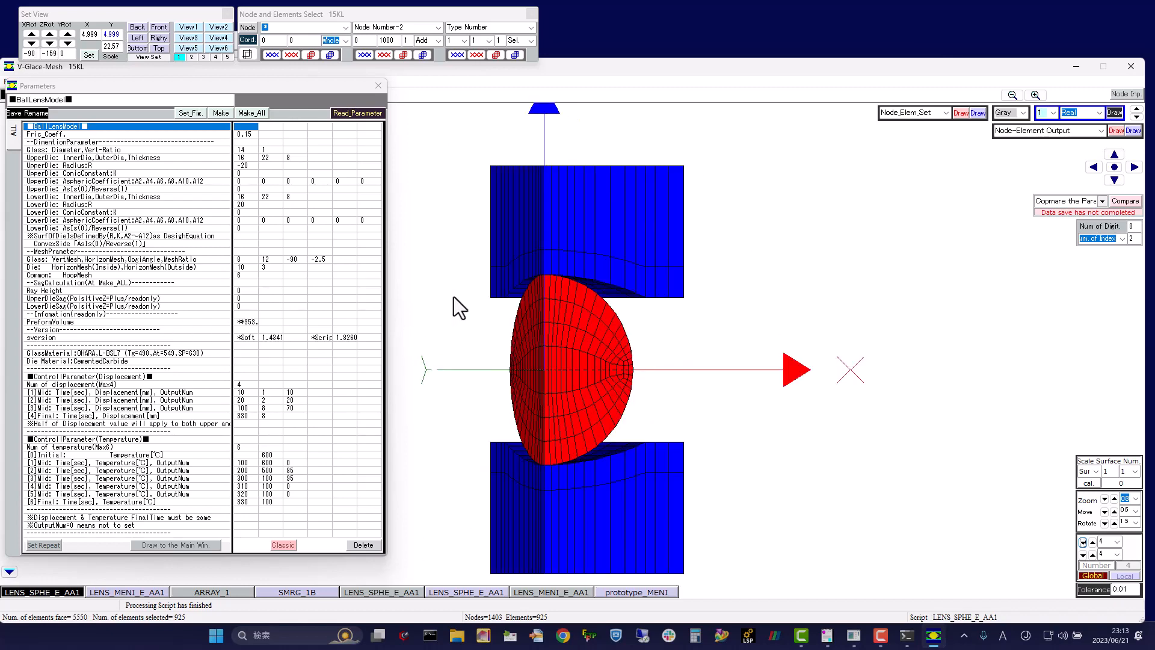
click(210, 151)
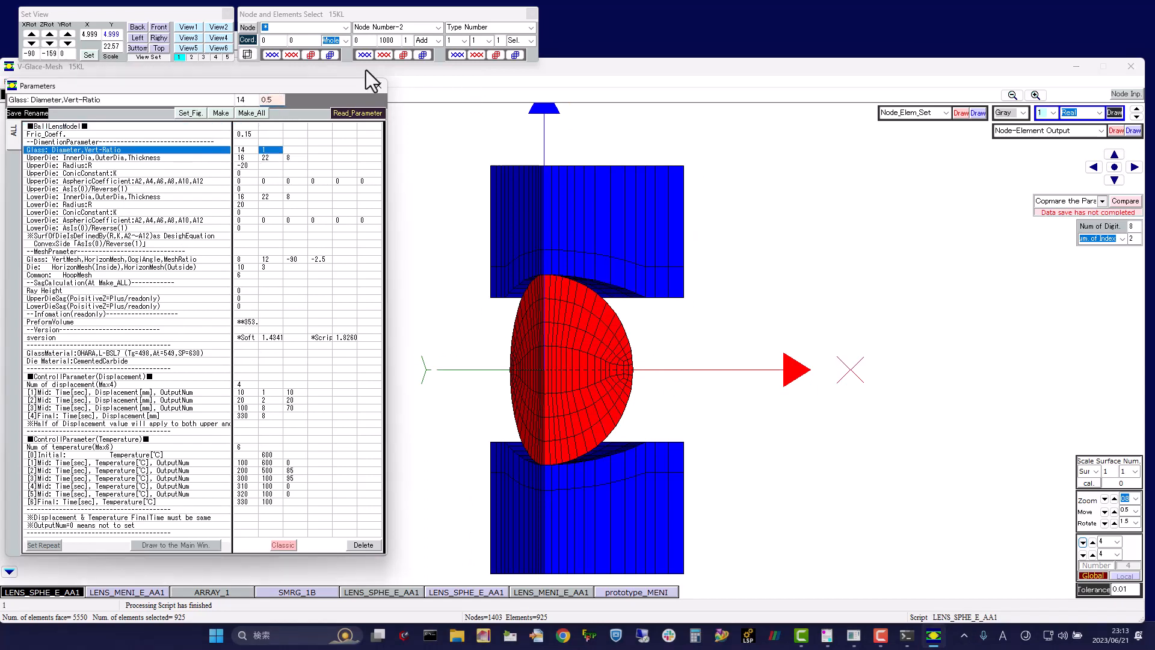
click(189, 113)
click(262, 116)
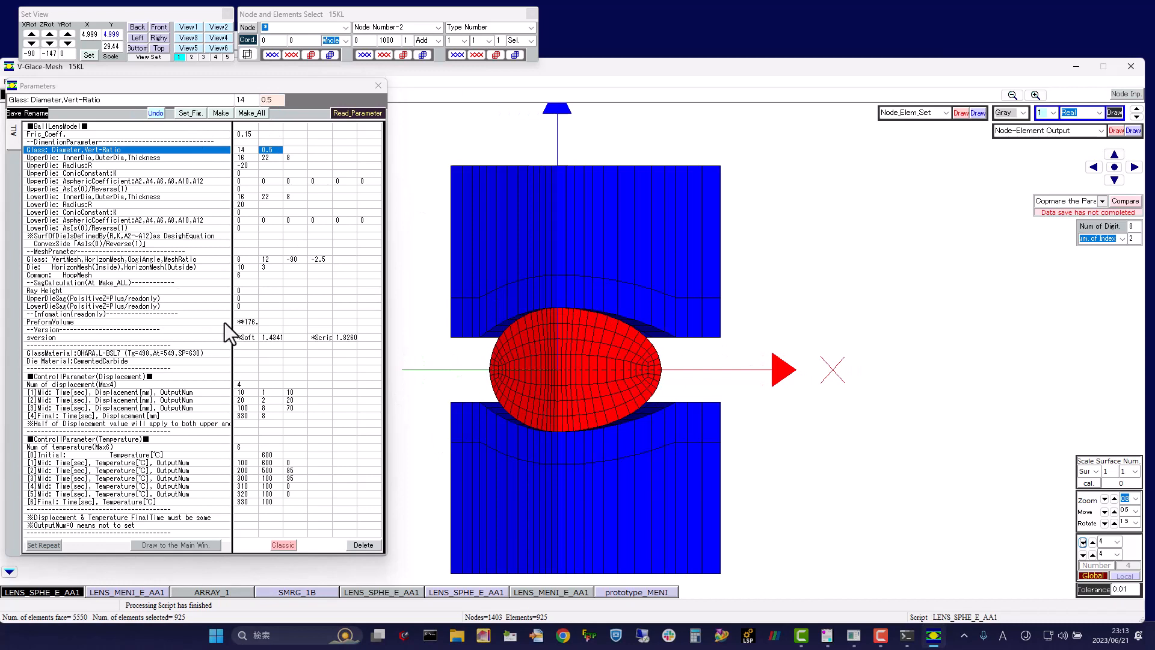
- Load the first LENS_MENI_E_AA1 script and generate the complete meniscus lens model with its dies
click(139, 592)
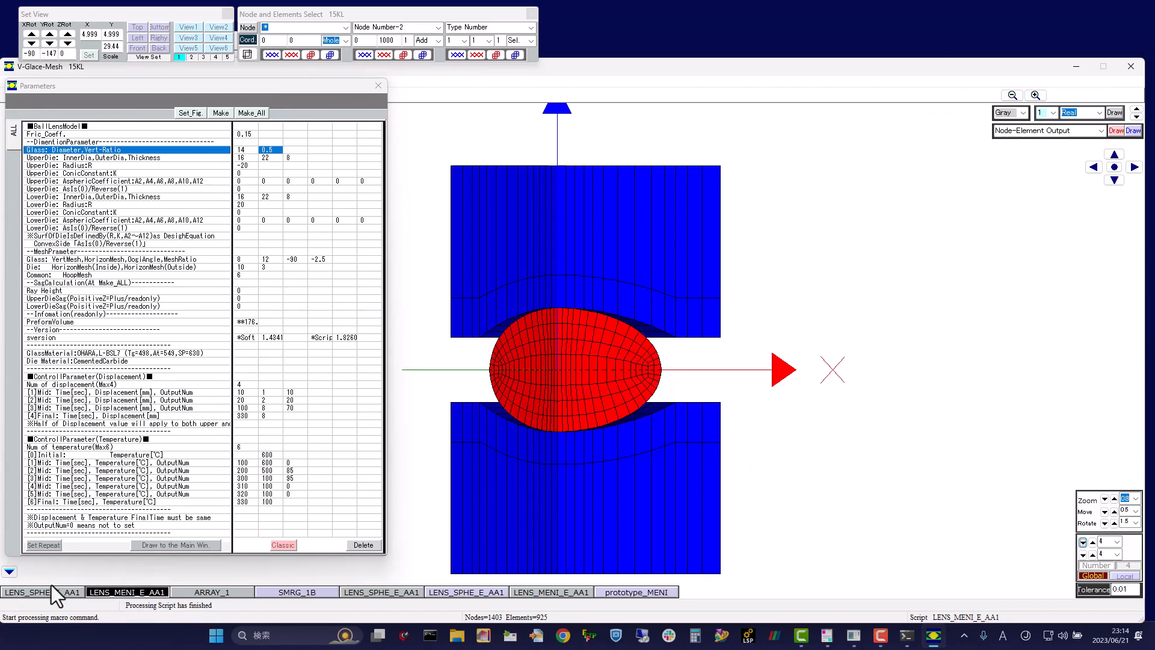
click(120, 589)
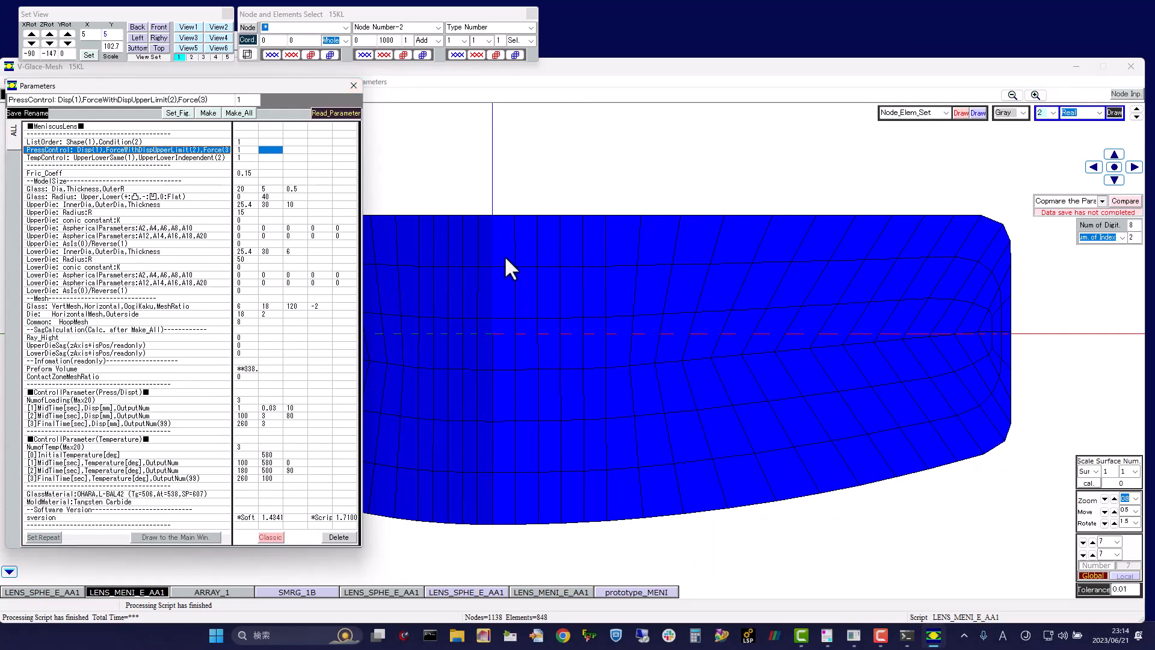
drag(278, 87, 218, 163)
click(343, 95)
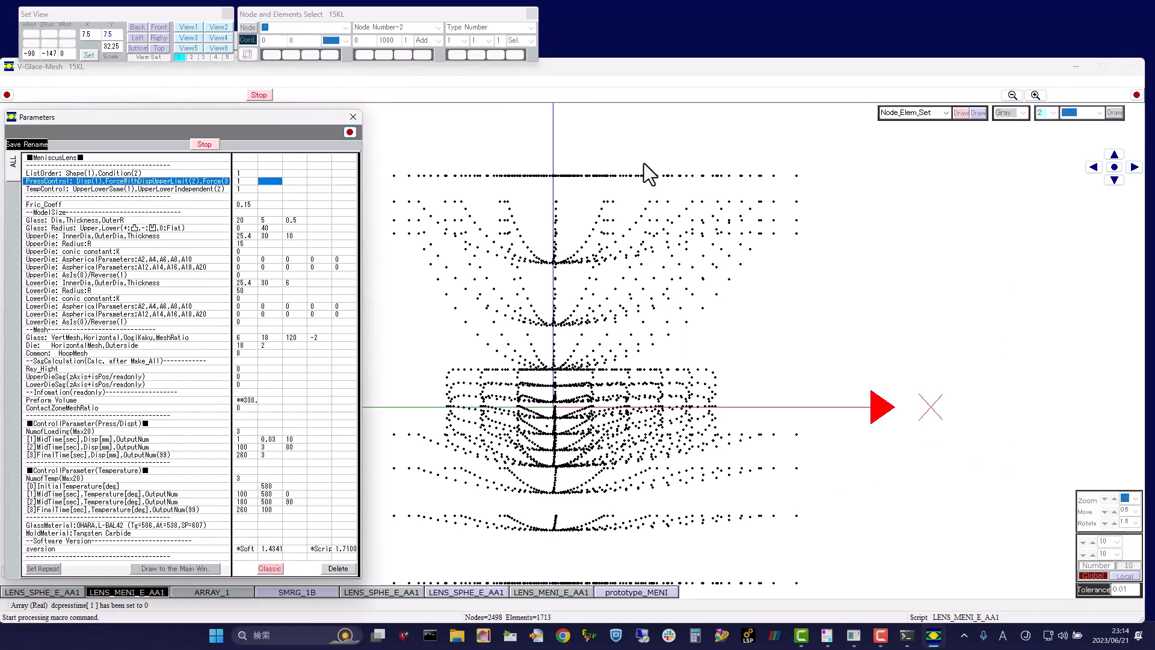
- Examine the meniscus glass and die meshes at different view positions and zoom levels, including a recentred view
middle_drag(695, 265, 869, 290)
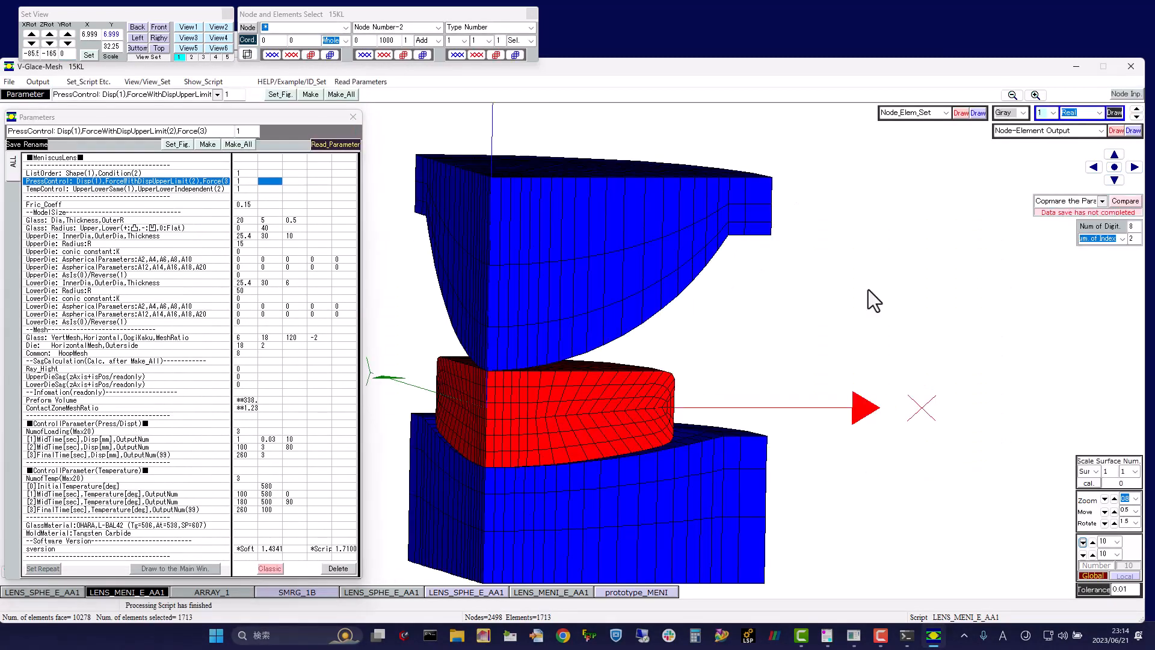
click(1134, 167)
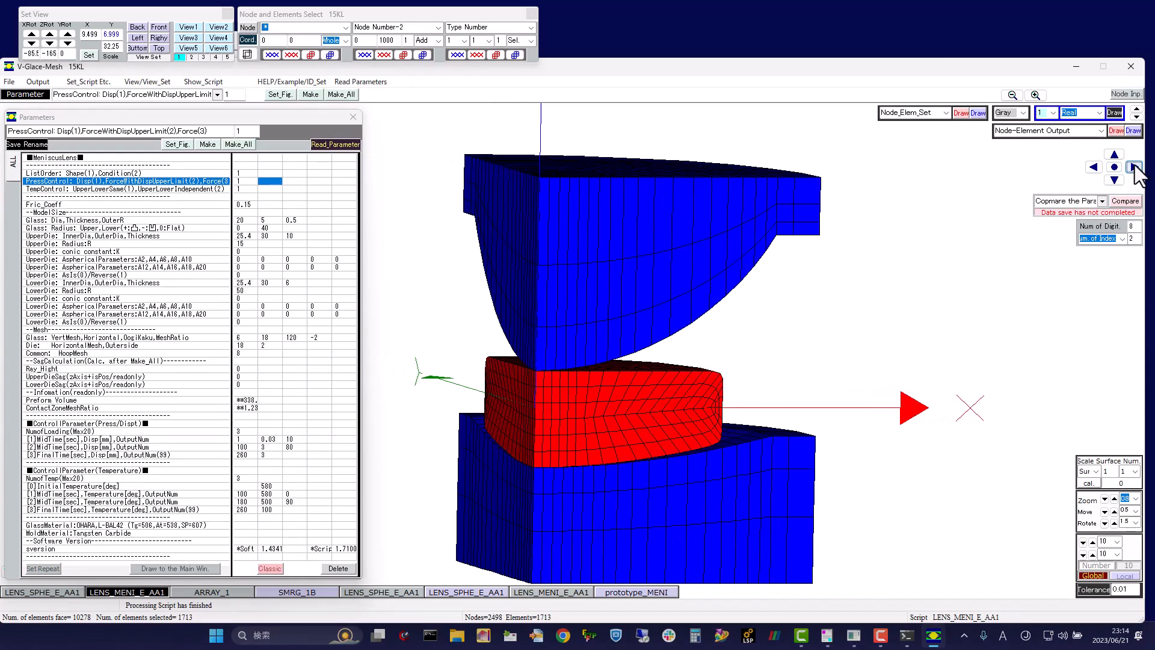
click(1114, 155)
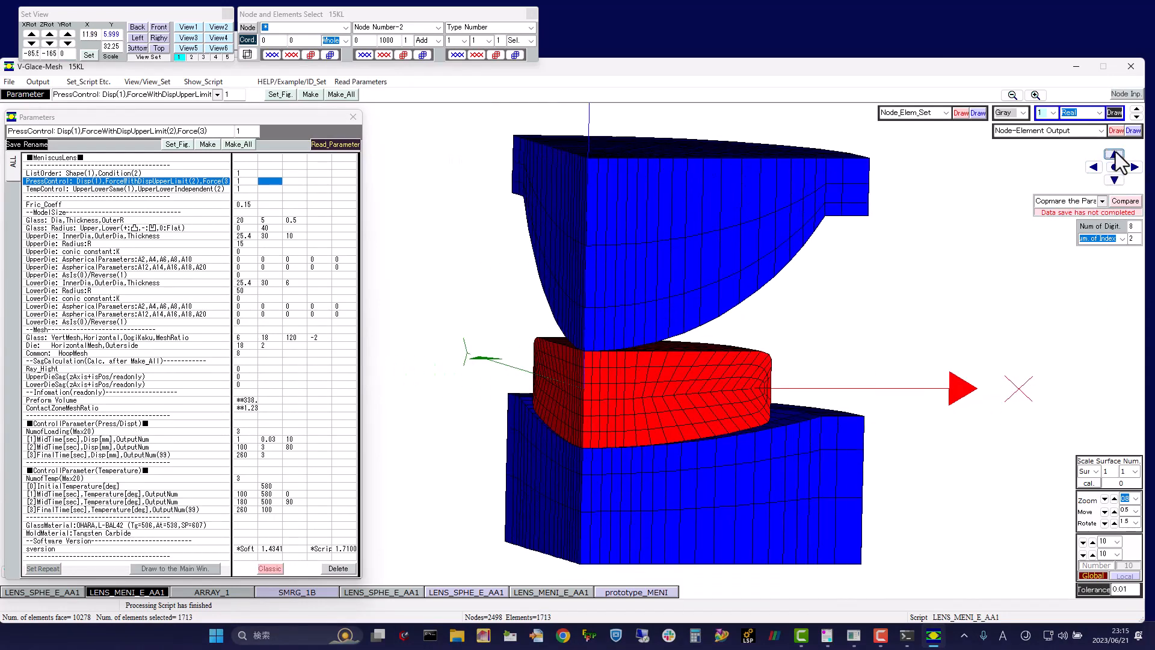
click(1093, 166)
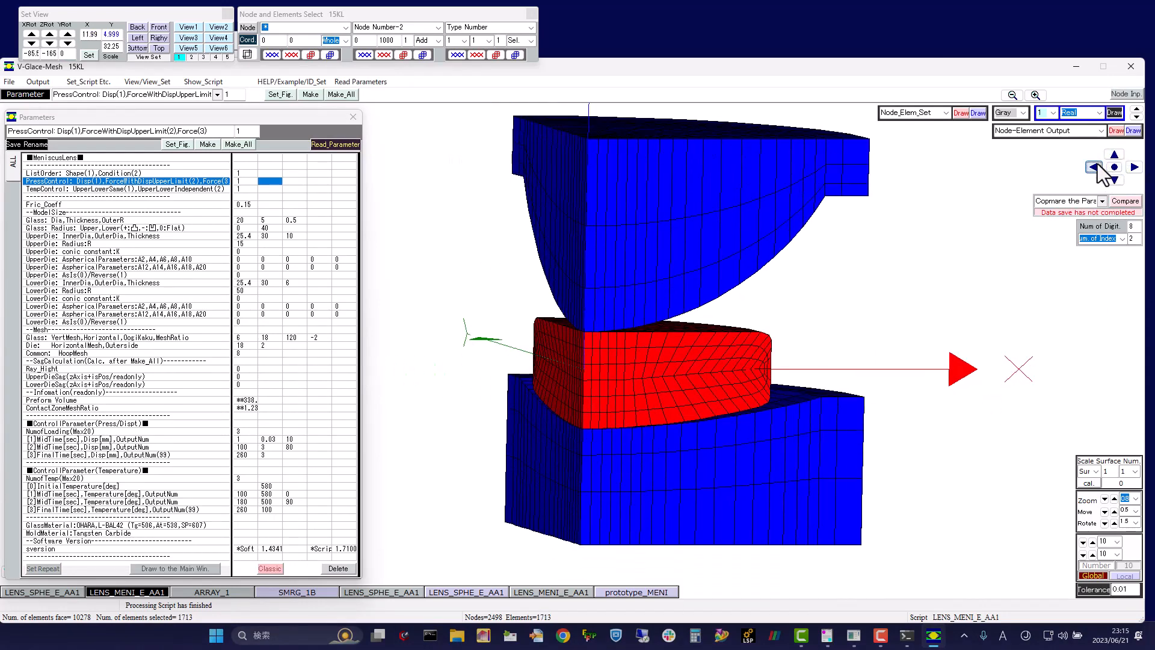
click(1035, 95)
click(1013, 95)
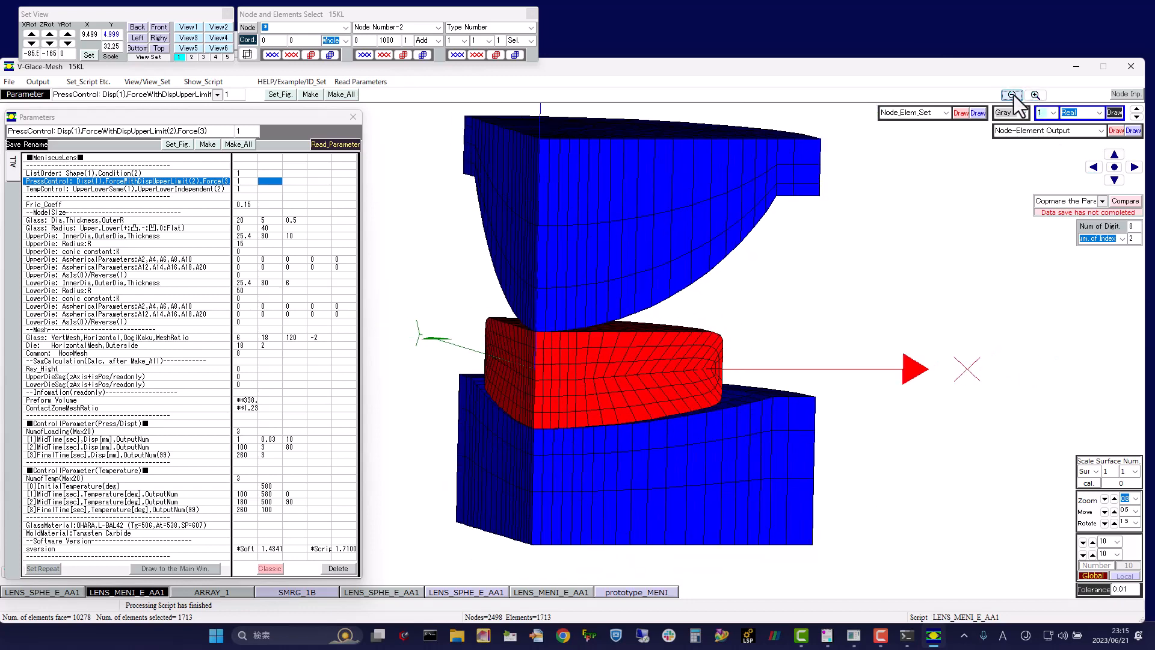
click(1014, 96)
click(1012, 97)
click(1013, 97)
click(1012, 97)
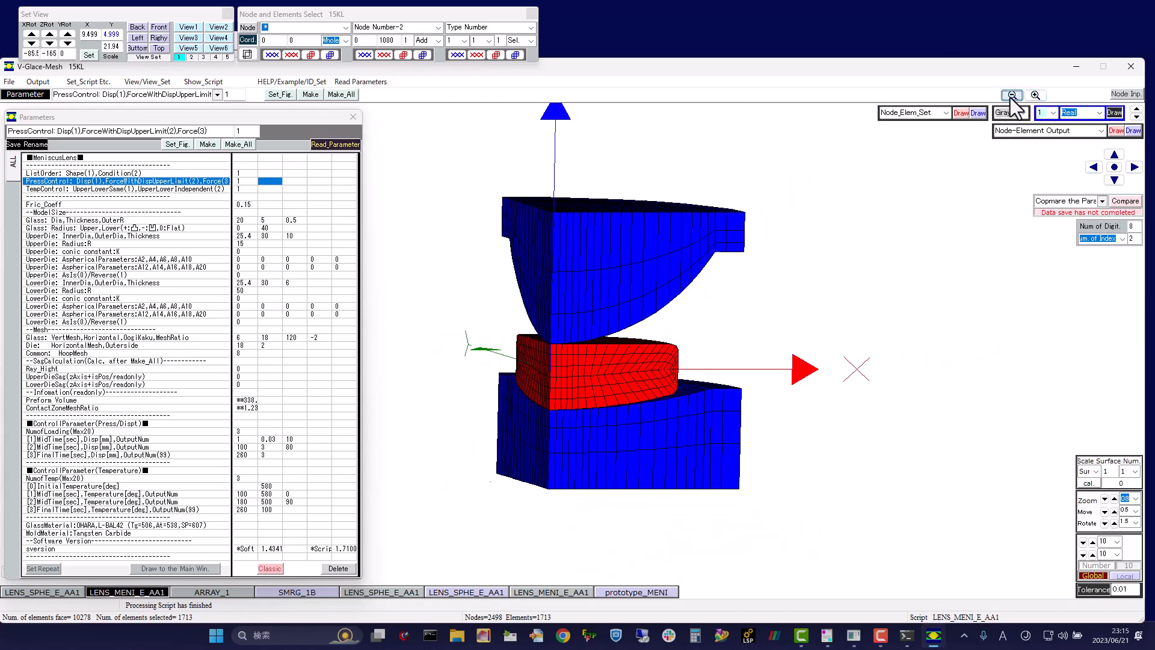
click(1114, 169)
drag(661, 402, 650, 350)
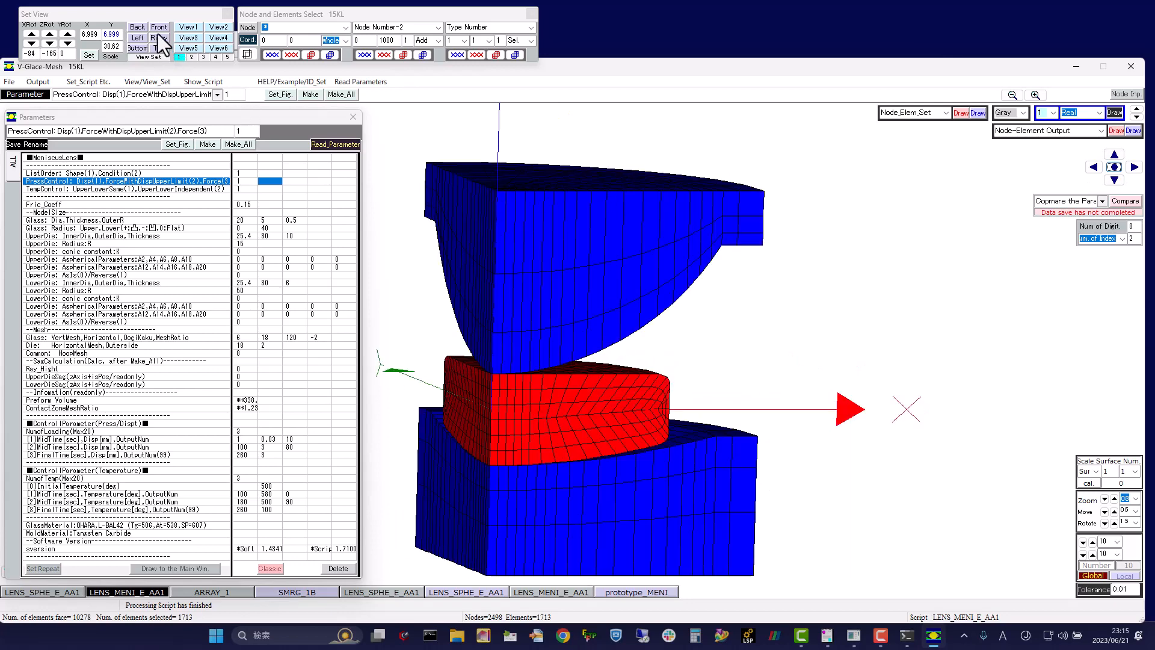
- Inspect the meniscus model in the front, back, left, bottom and top standard views, ending with the front view
click(160, 29)
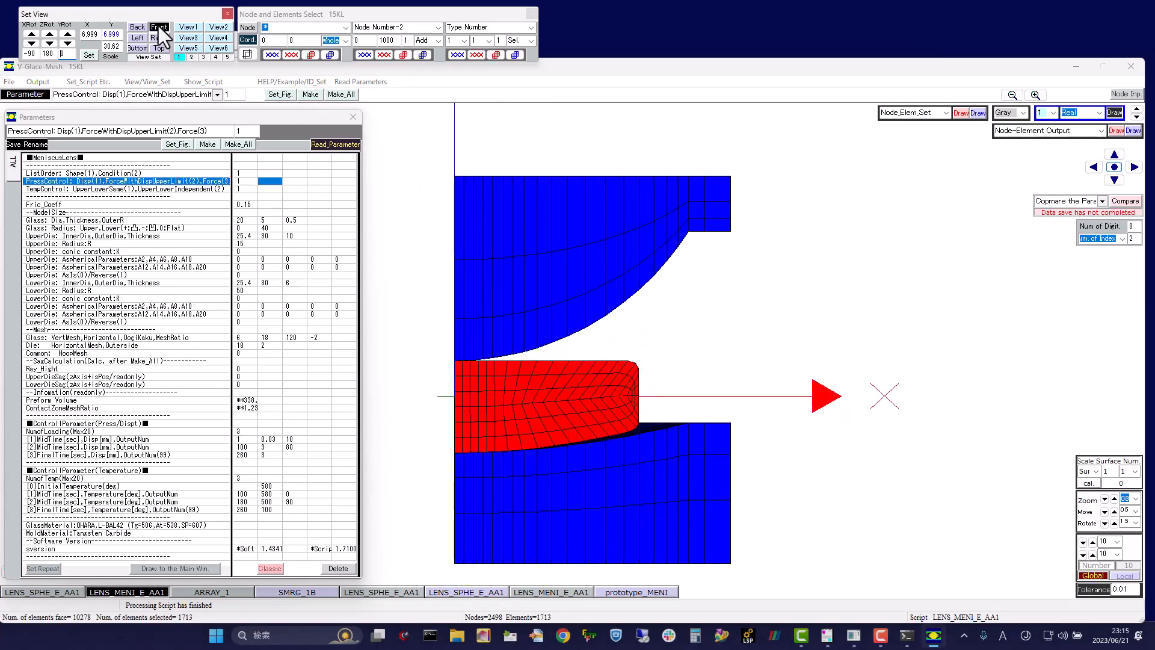
click(137, 27)
click(138, 38)
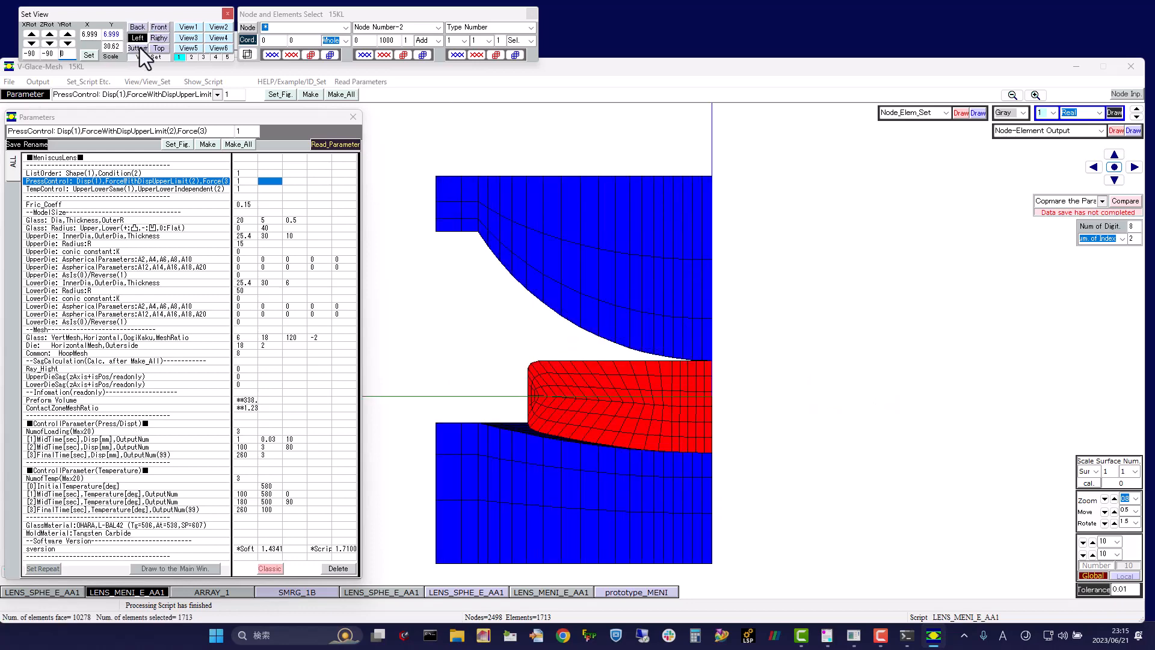
click(139, 49)
click(160, 48)
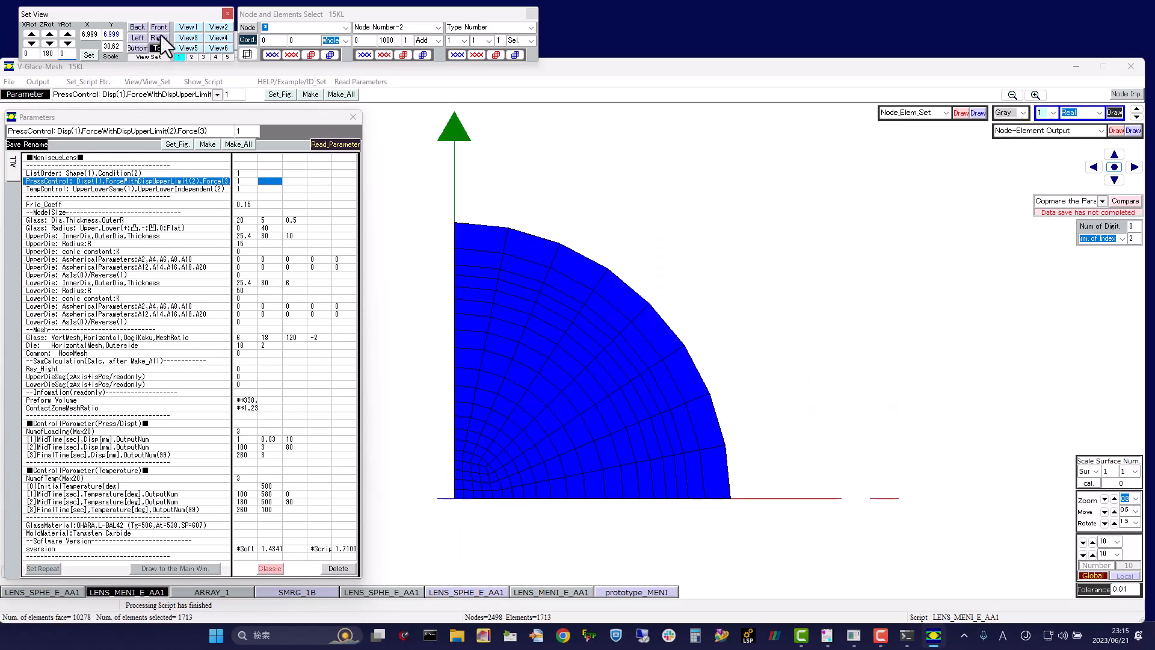
click(159, 27)
- Examine the upper die, glass and lower die of the meniscus model from oblique angles above and below
middle_drag(734, 340, 317, 245)
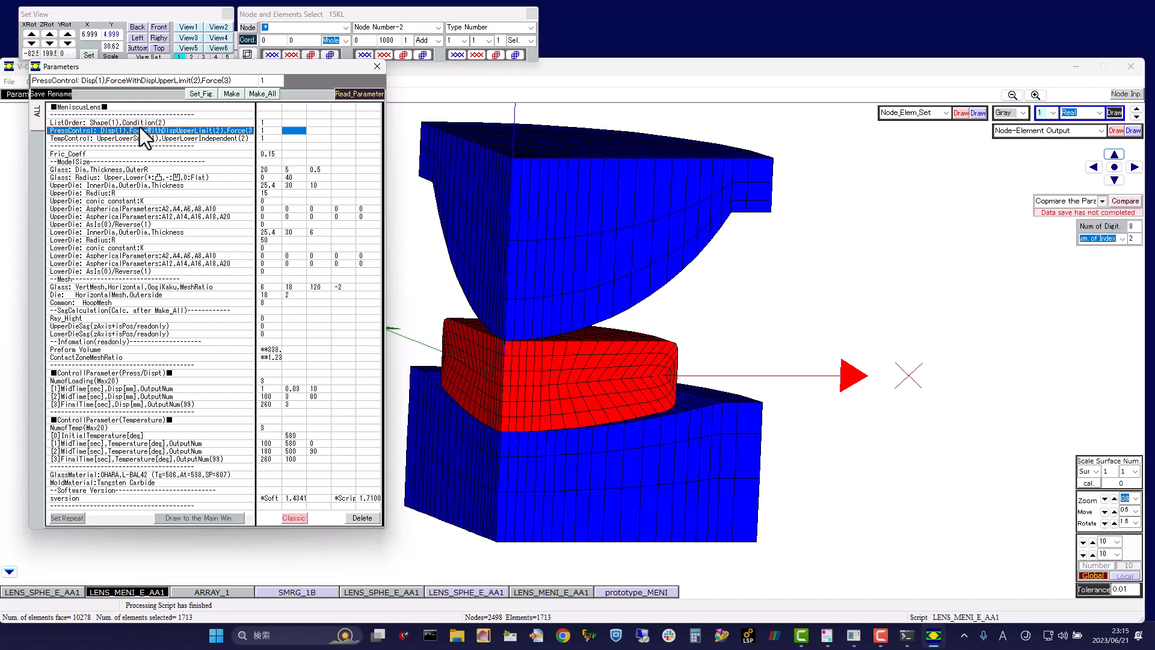
middle_drag(632, 258, 716, 310)
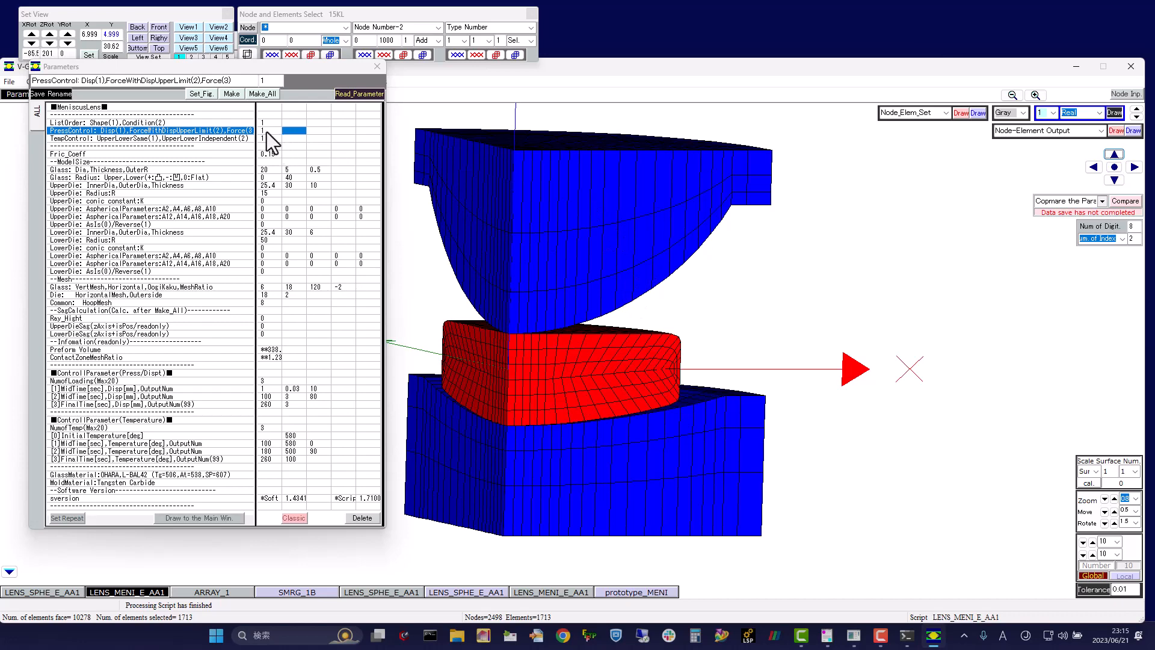
middle_drag(650, 199, 743, 260)
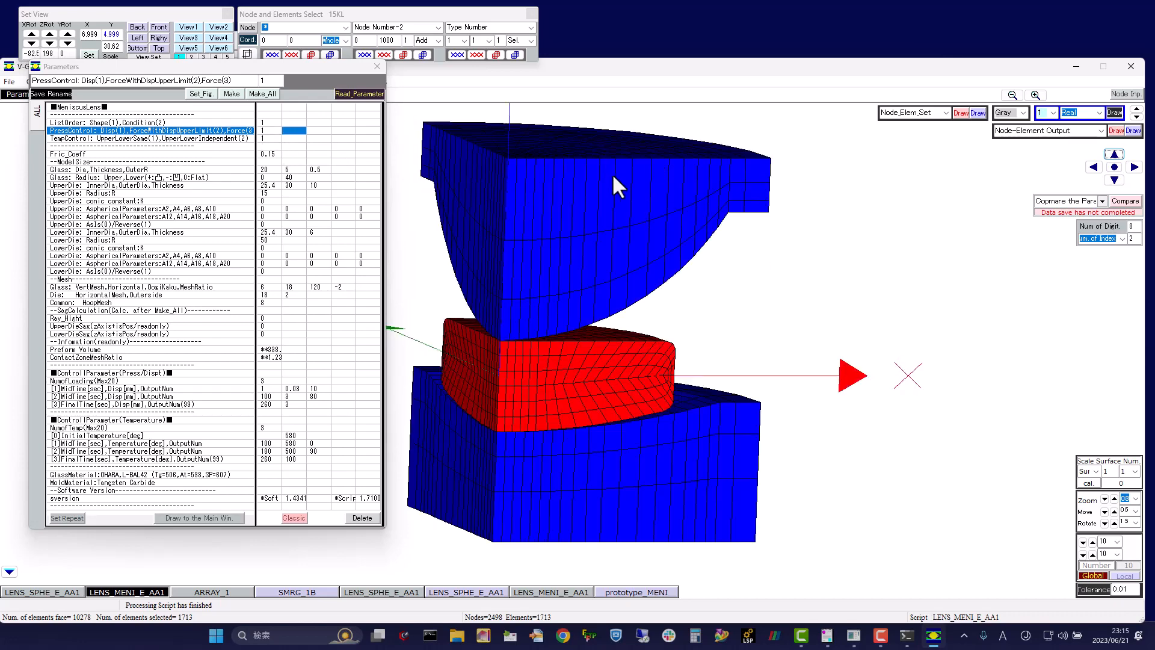
middle_drag(612, 173, 649, 195)
middle_drag(667, 261, 648, 195)
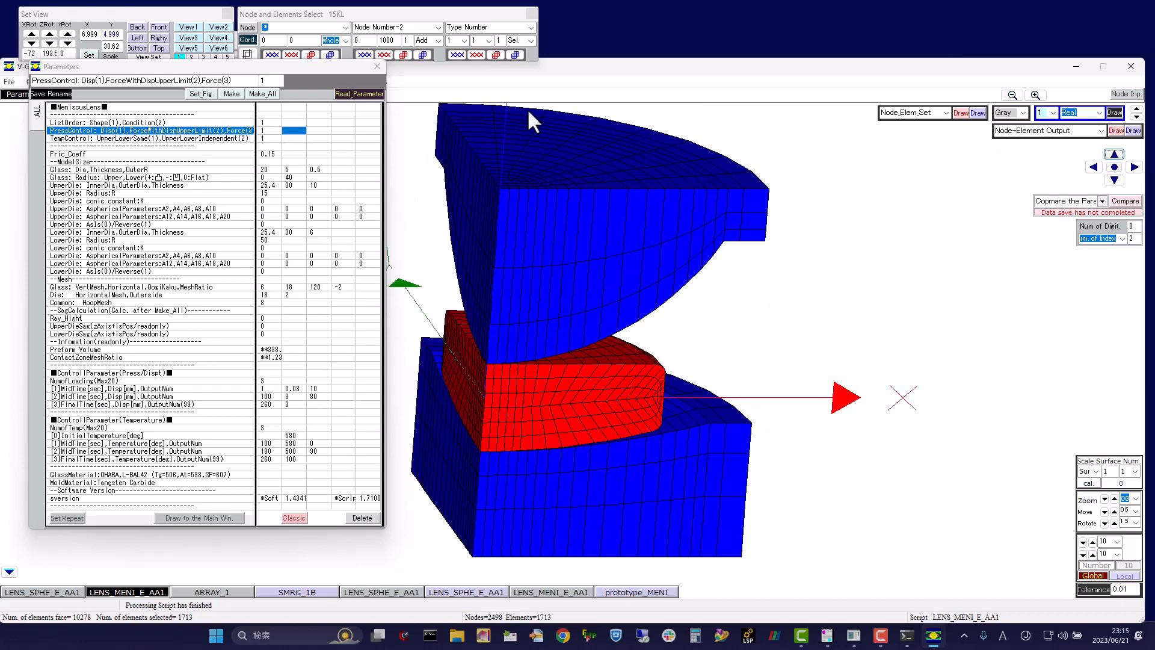
middle_drag(599, 124, 616, 471)
middle_drag(662, 295, 620, 508)
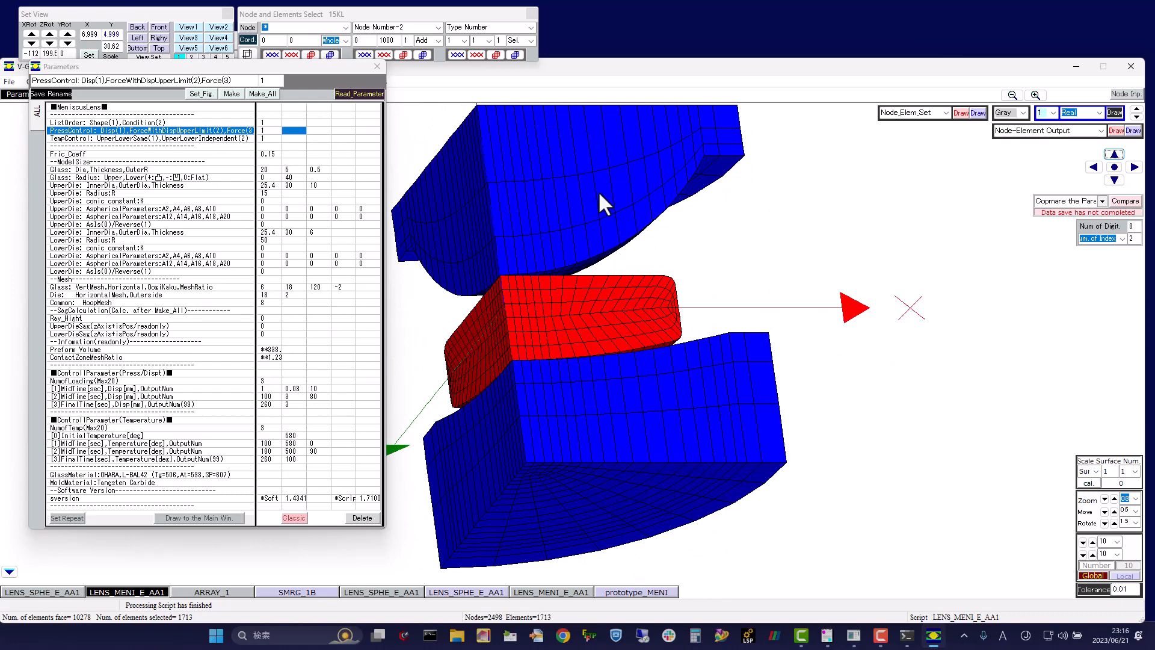
middle_drag(598, 190, 579, 322)
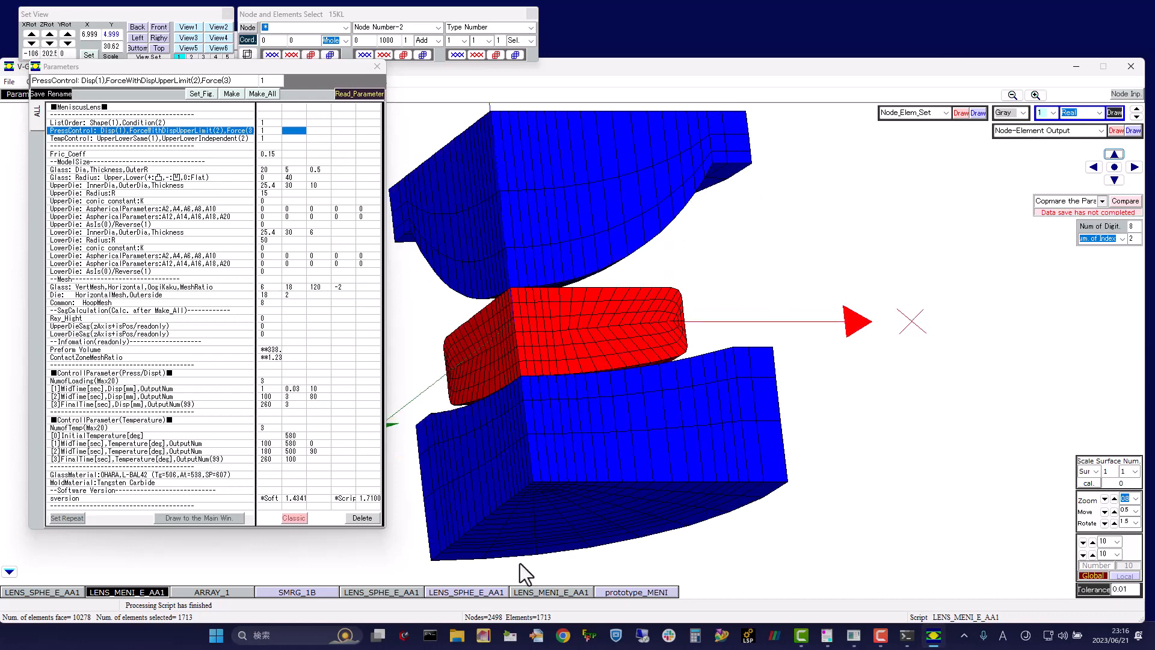
middle_drag(616, 493, 666, 251)
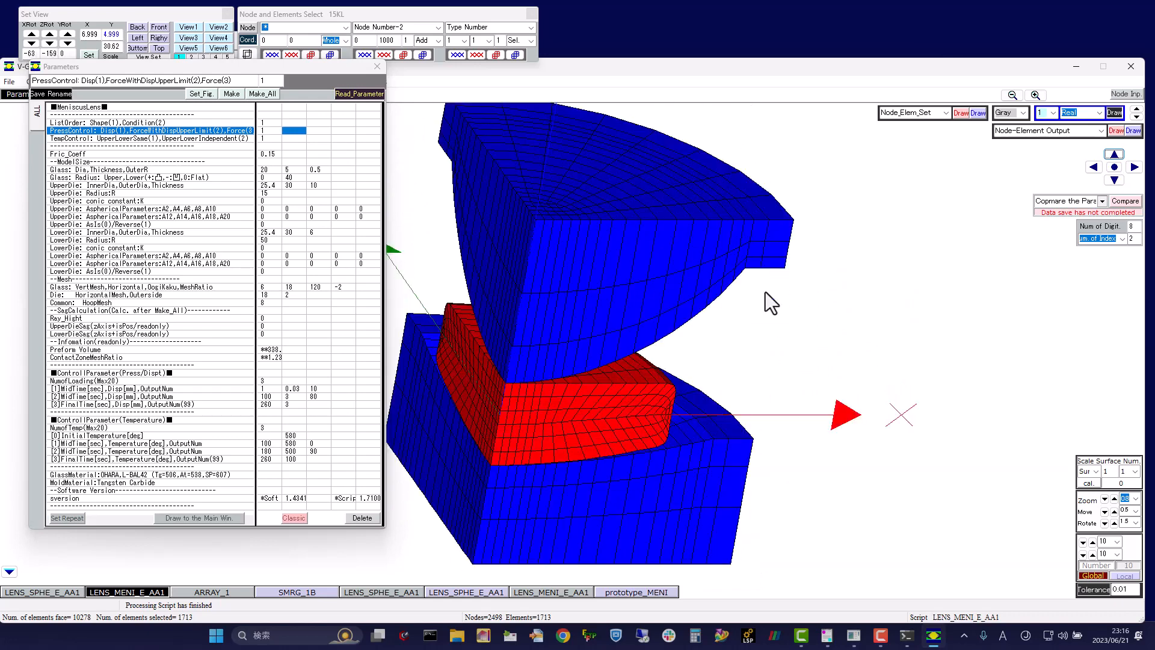
middle_drag(765, 291, 411, 245)
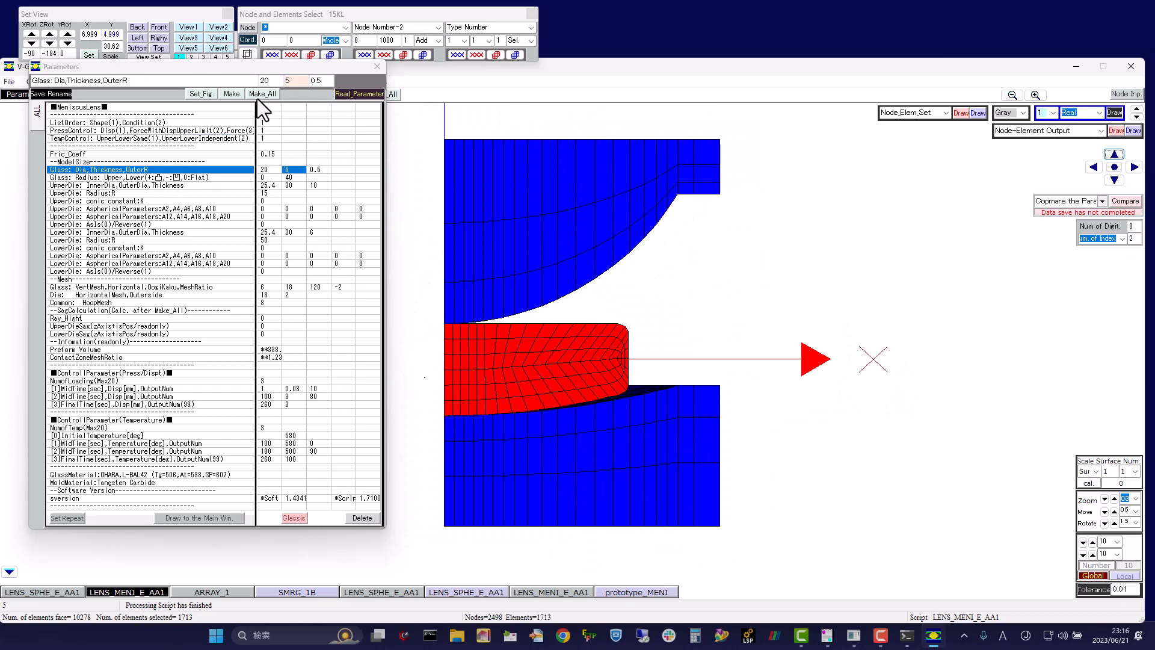
- Set the inner diameter to 21 for both the upper die and the lower die of the meniscus model
click(269, 185)
drag(276, 80, 244, 80)
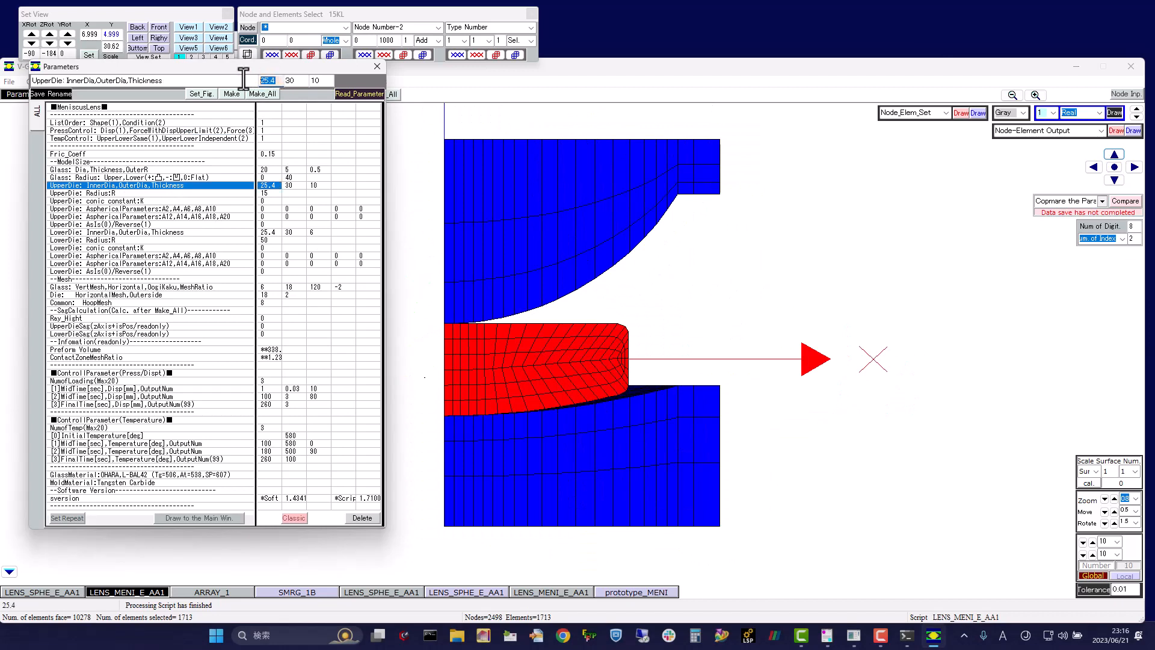
text(21)
click(201, 94)
click(272, 234)
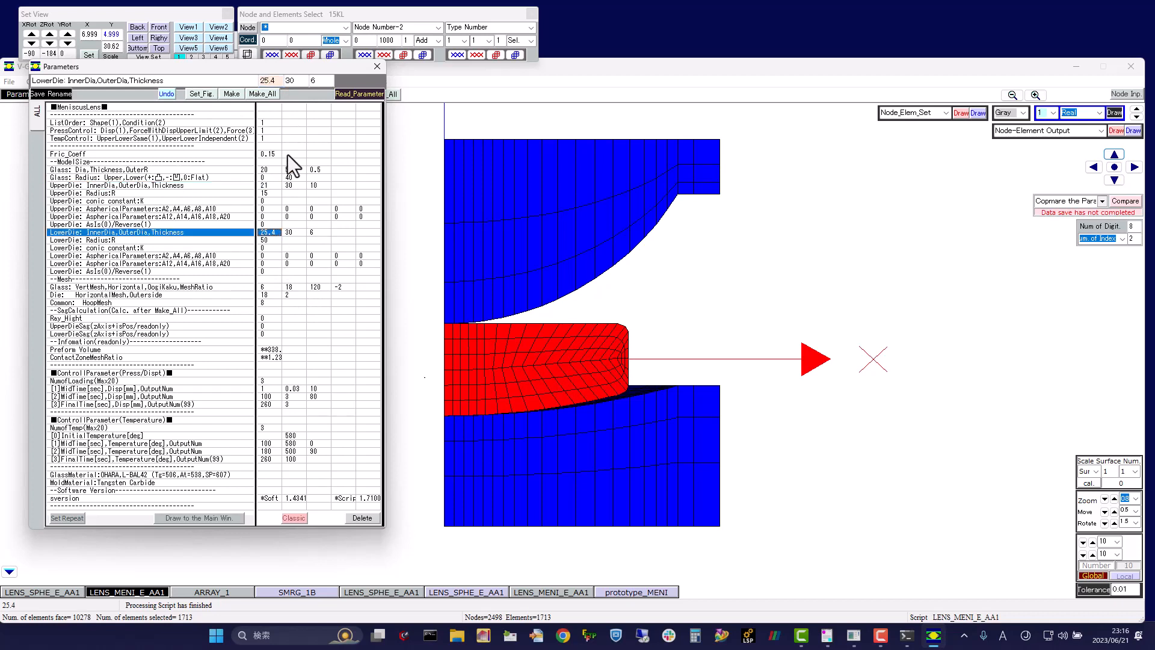
drag(274, 80, 240, 80)
text(21)
click(200, 94)
- Set the upper die's radius R to 35 and regenerate the meniscus model
drag(609, 236, 652, 237)
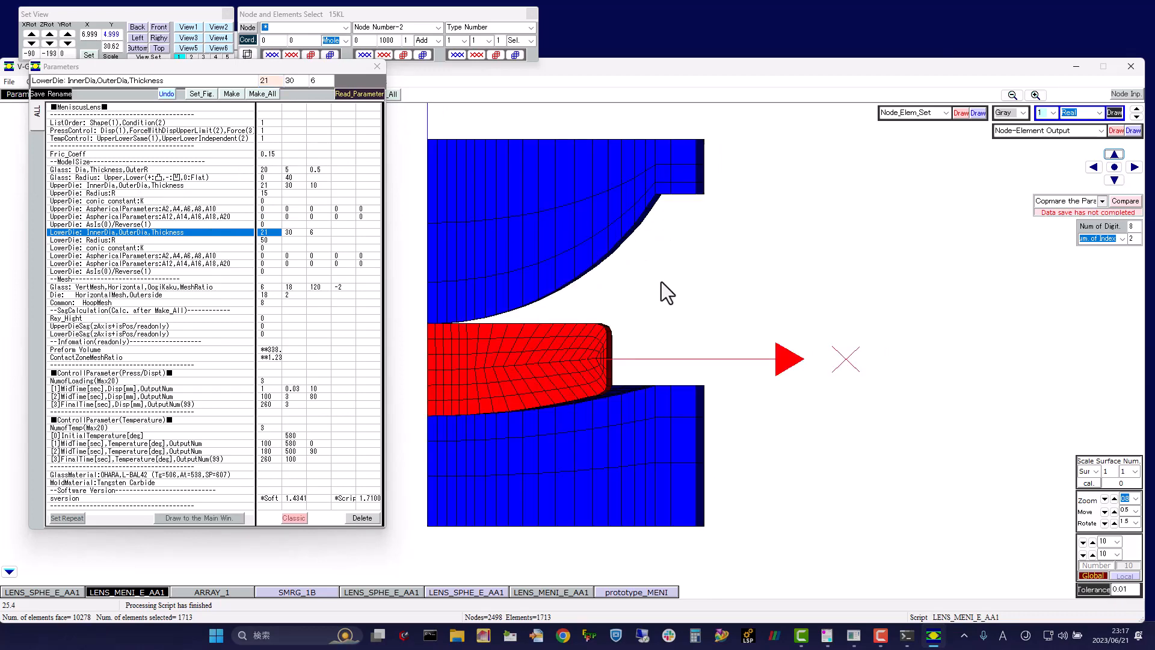
drag(662, 281, 554, 244)
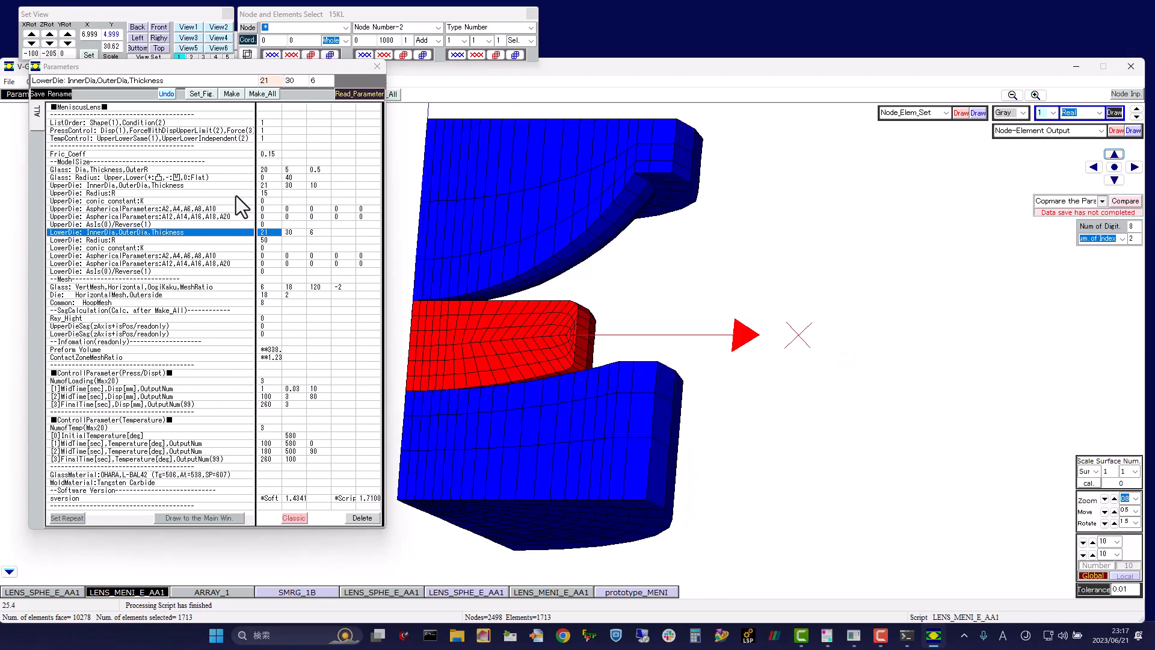
click(272, 192)
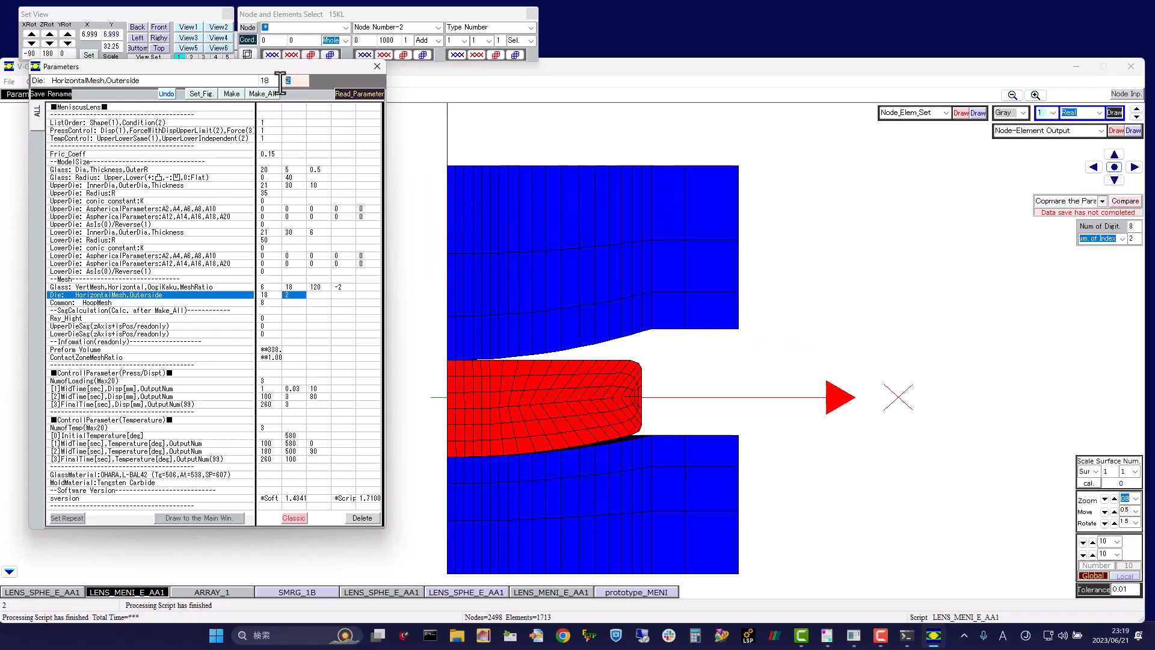
- Set the die's outer-side mesh parameter to 5, regenerate the model and inspect the dies from an oblique angle
text(5)
key(Return)
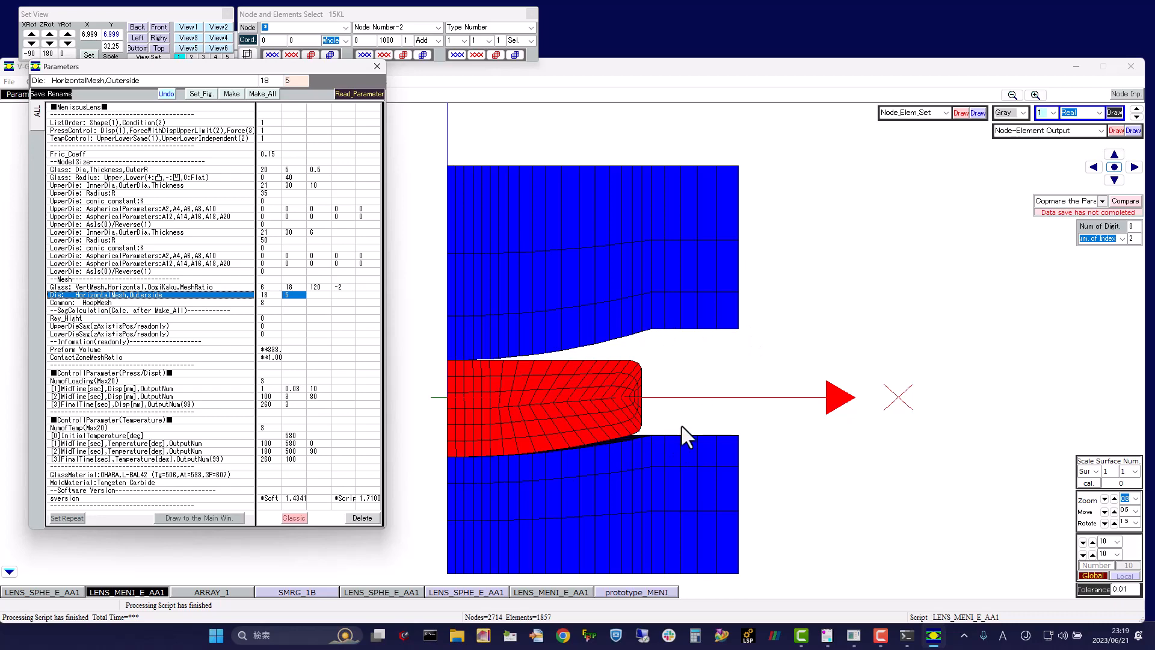
middle_drag(561, 293, 670, 272)
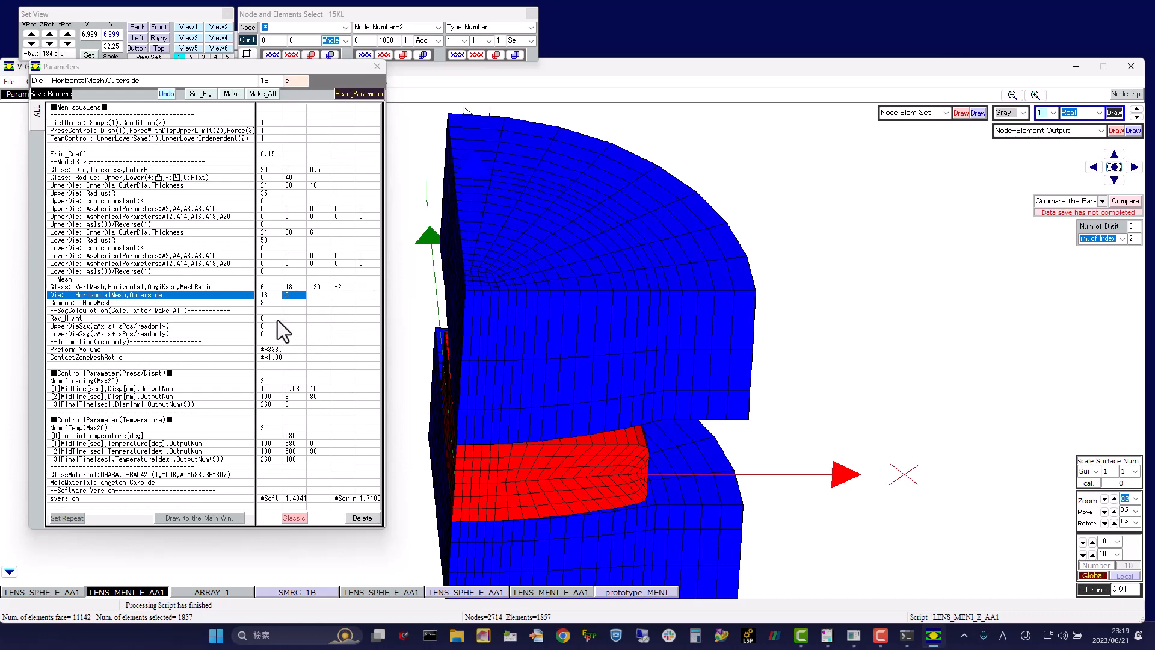
- Set the common HoopMesh parameter to 6, regenerate the model and check the circumferential mesh divisions
click(265, 303)
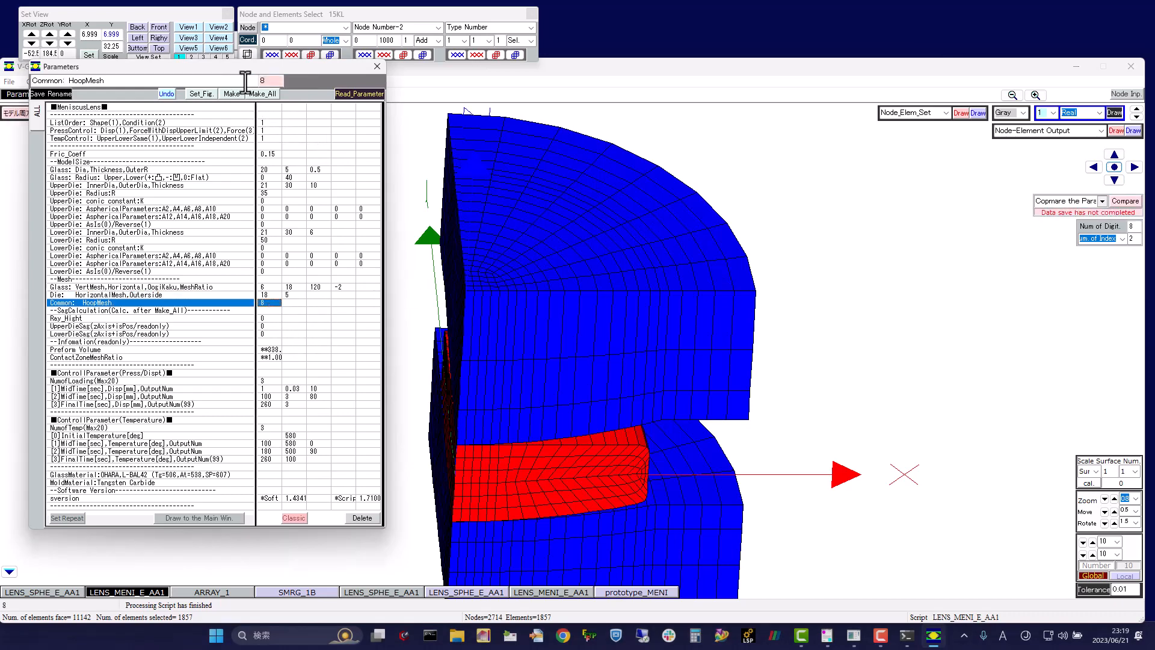
drag(271, 80, 242, 80)
text(6)
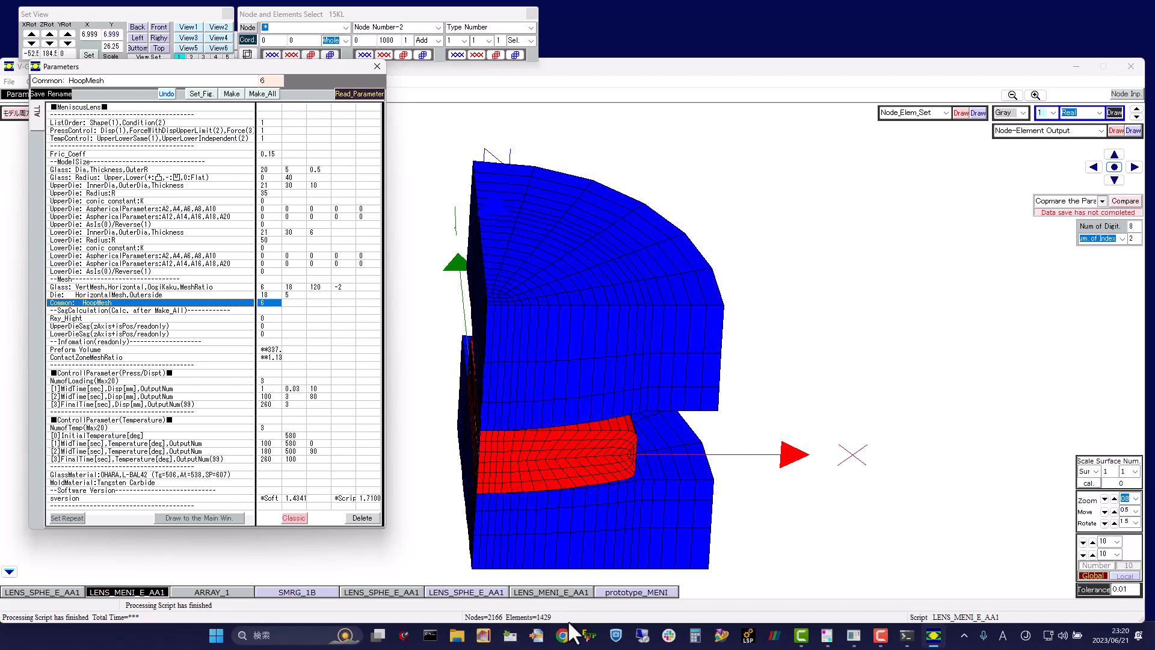
drag(731, 310, 653, 460)
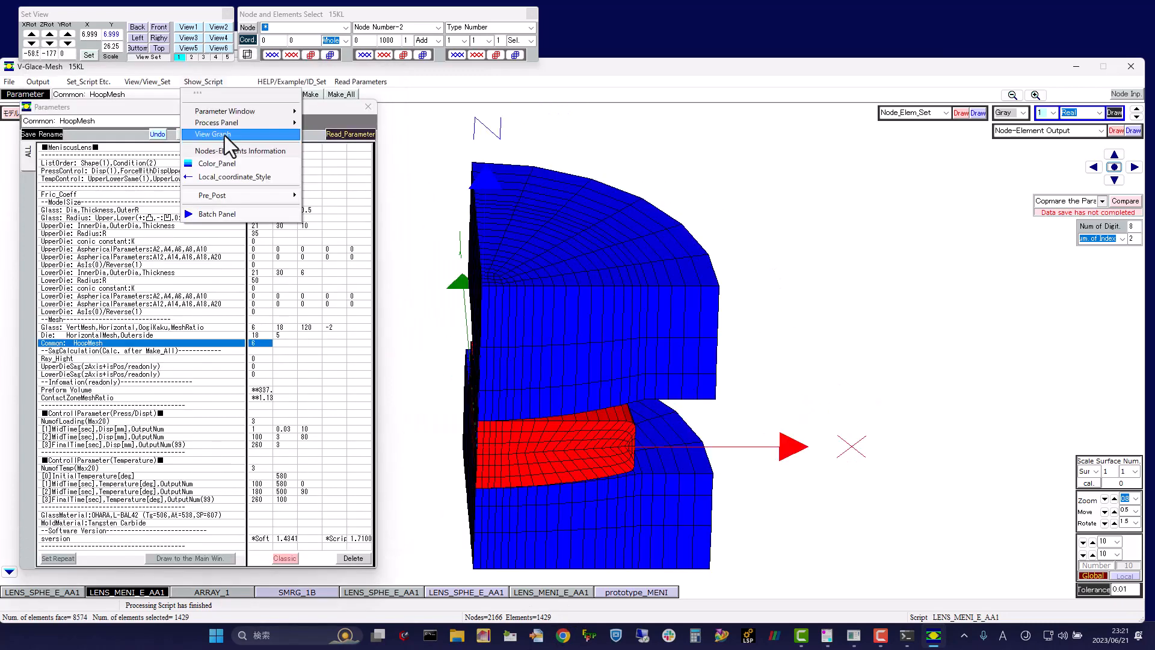
- Open the graph view of the control parameters and examine the temperature curve and the Graph-2 displacement curve
click(233, 136)
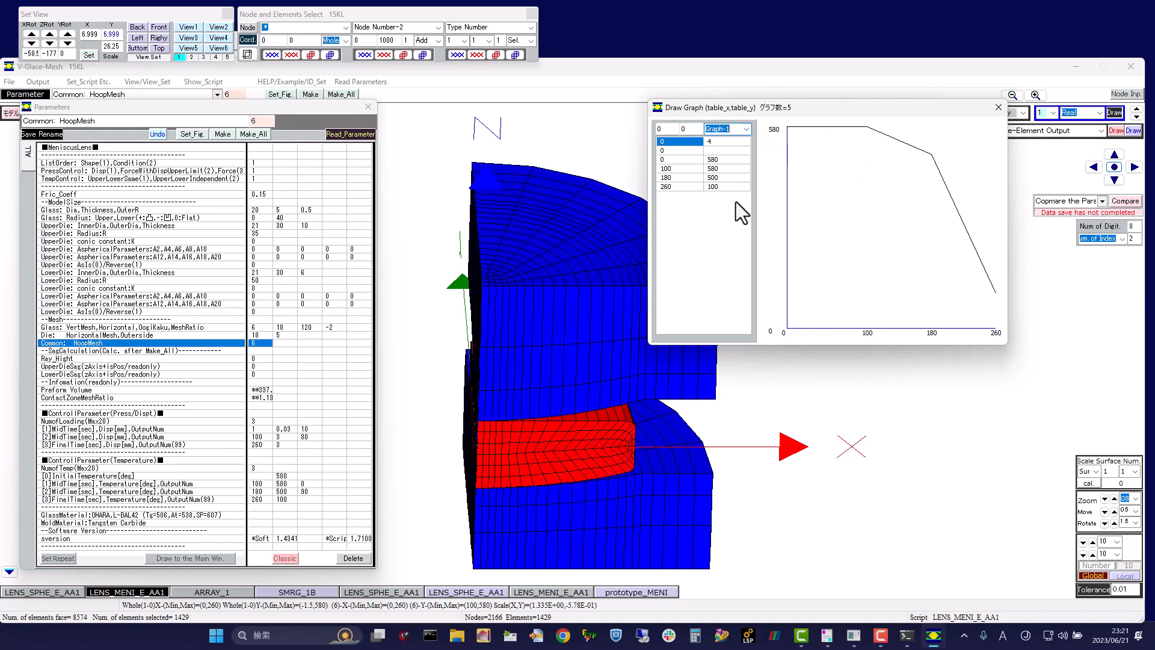
click(749, 128)
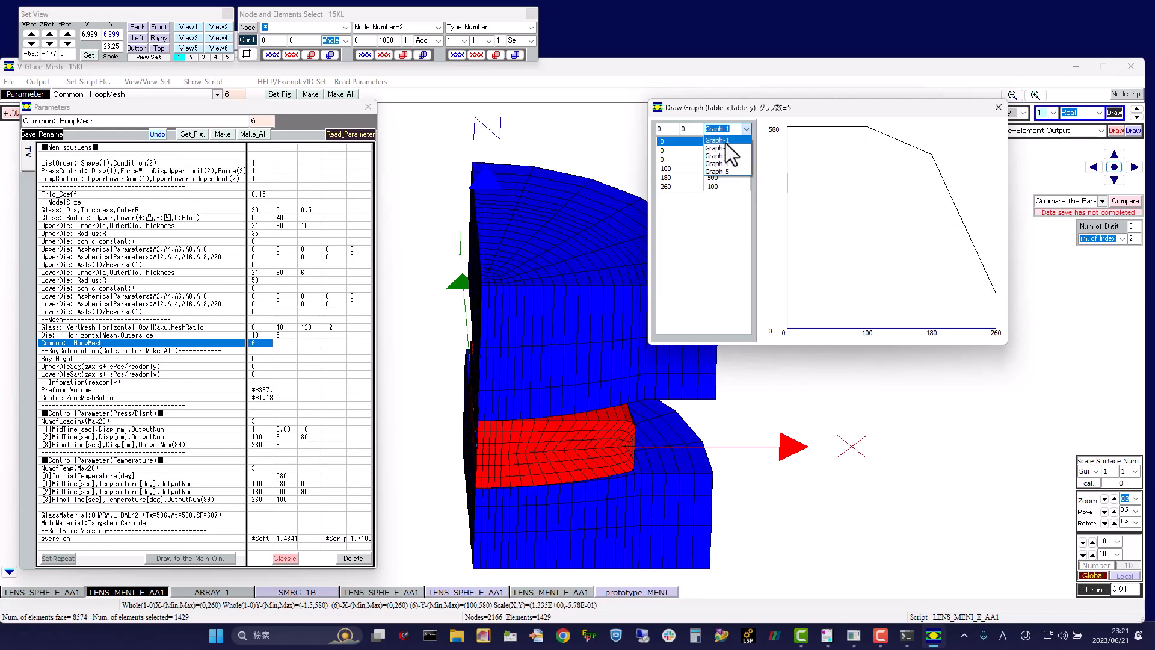
click(726, 147)
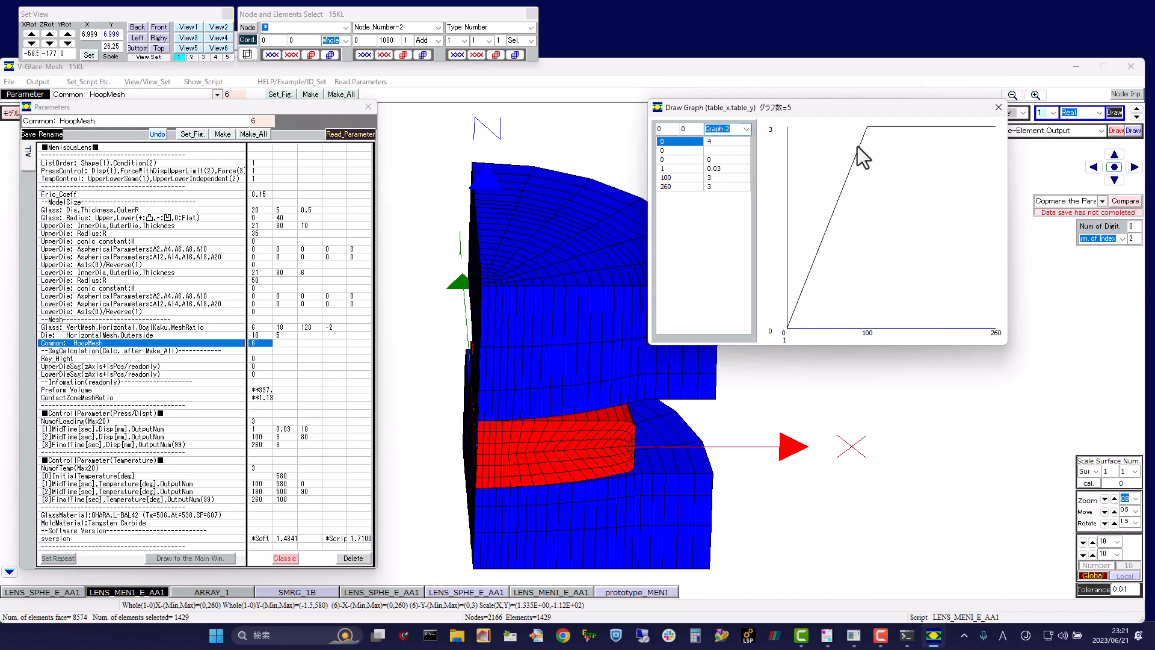
drag(536, 249, 554, 211)
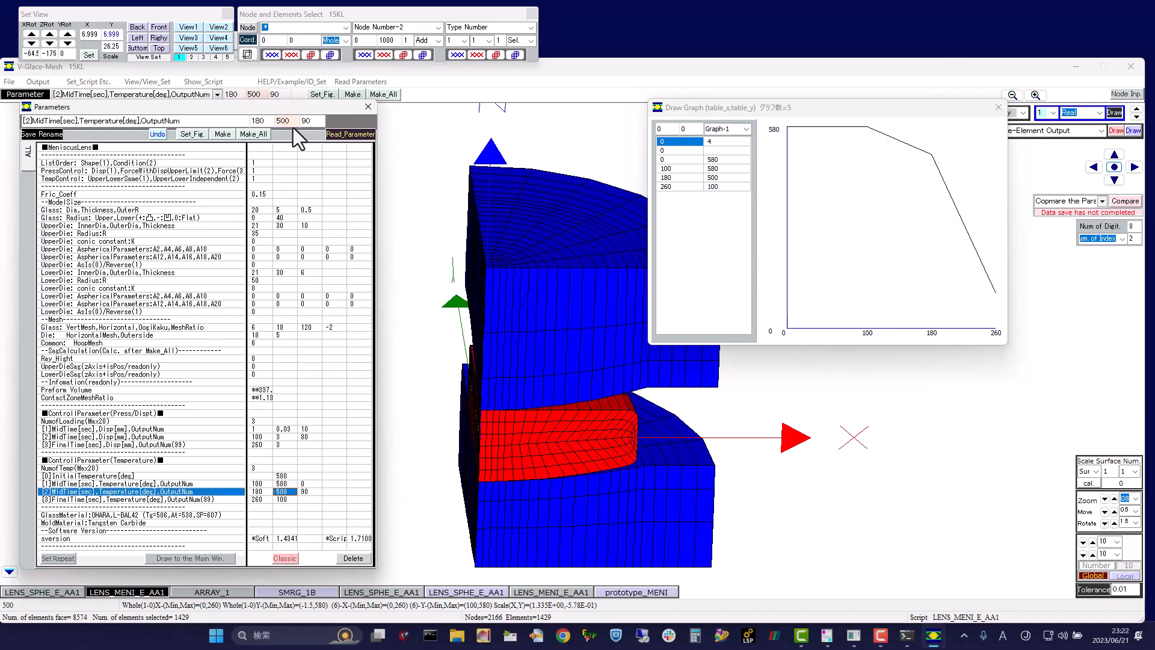
- Set the temperature of the second mid-time point (180 s) to 450 and regenerate the model to update the temperature graph
double_click(284, 121)
text(450)
click(195, 136)
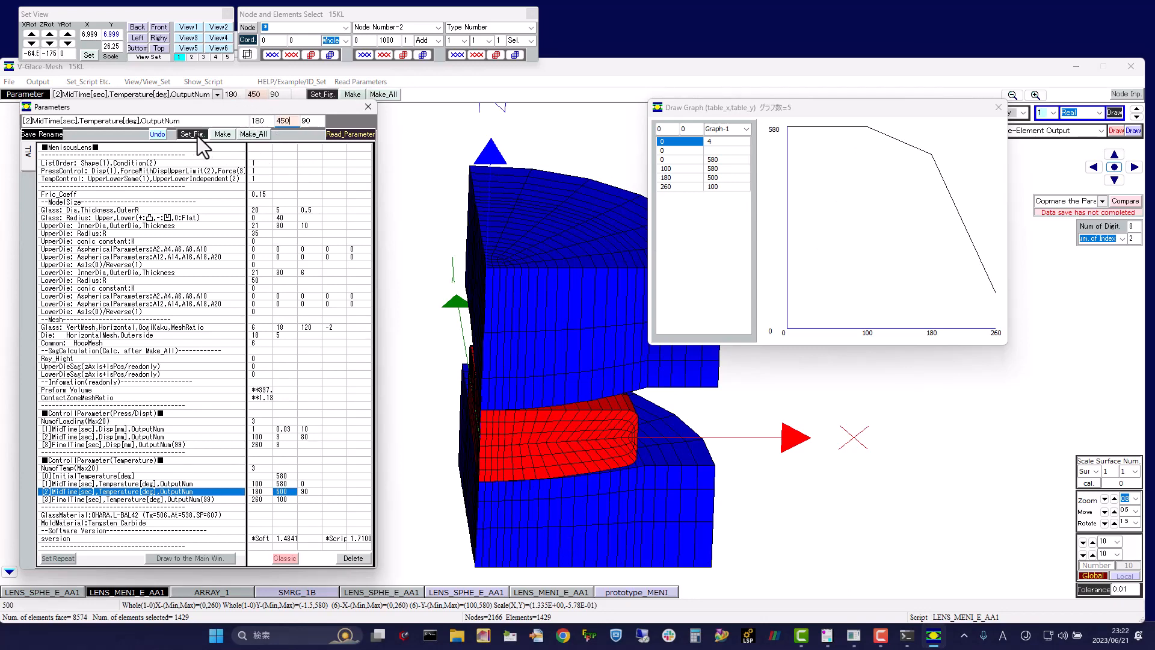
click(262, 134)
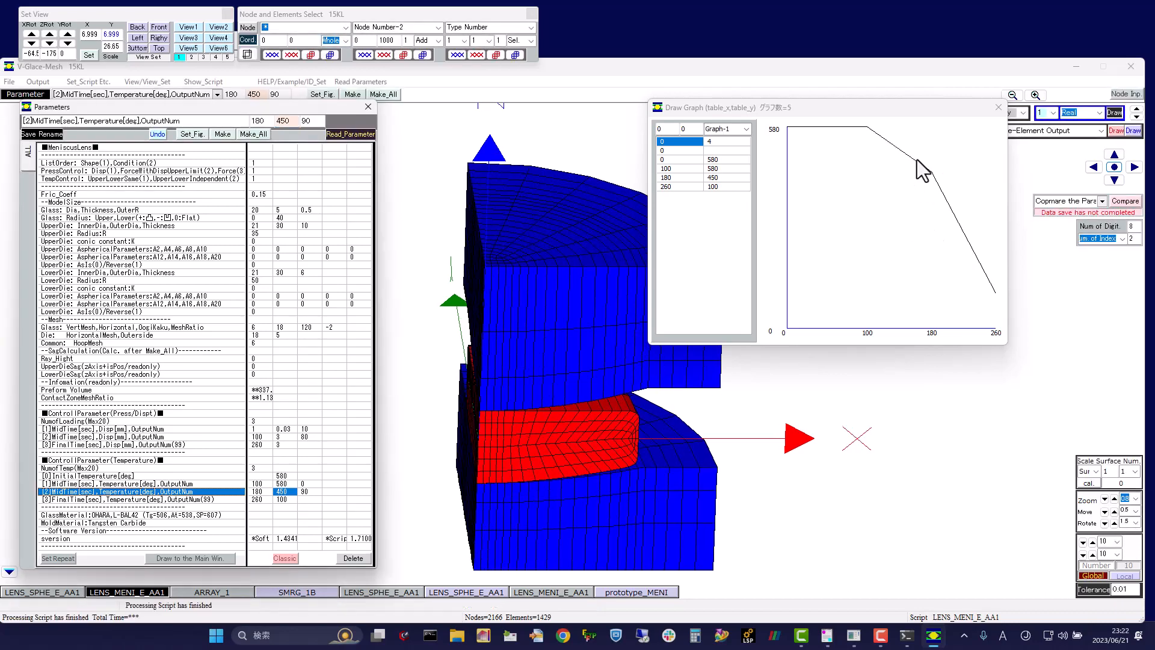
- Set the second mid-time temperature back to 500, update the temperature graph and close the graph window
click(261, 110)
key(Return)
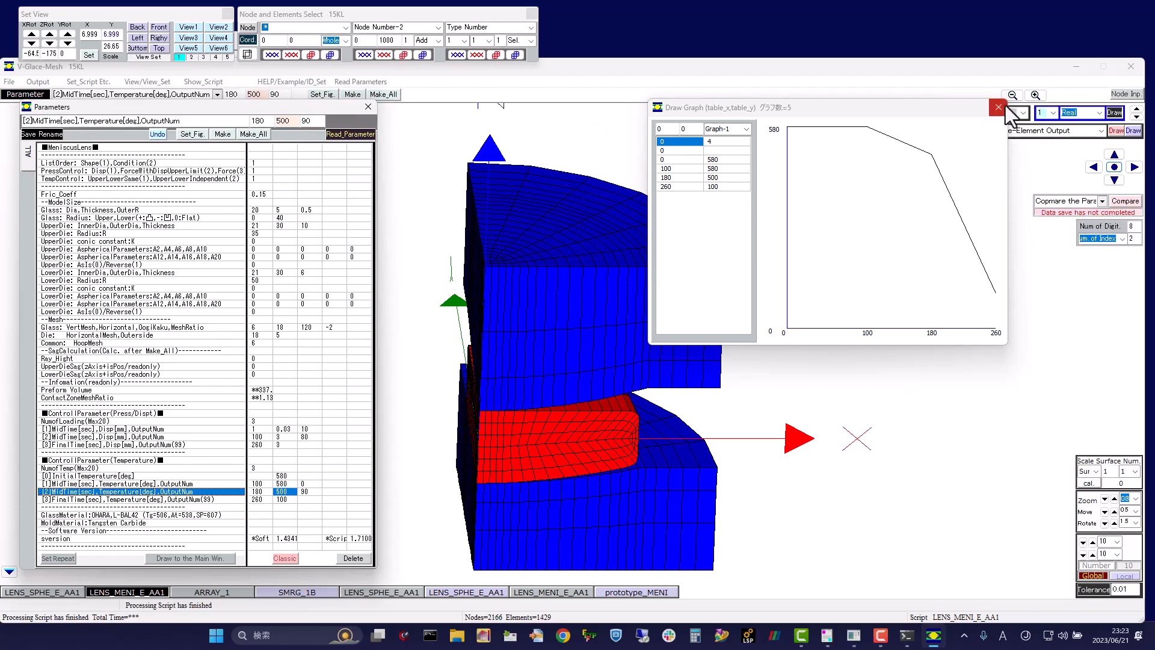
click(998, 108)
- Save the meniscus model as a new unv file named test in the work_Vglace Meniscus folder
click(37, 82)
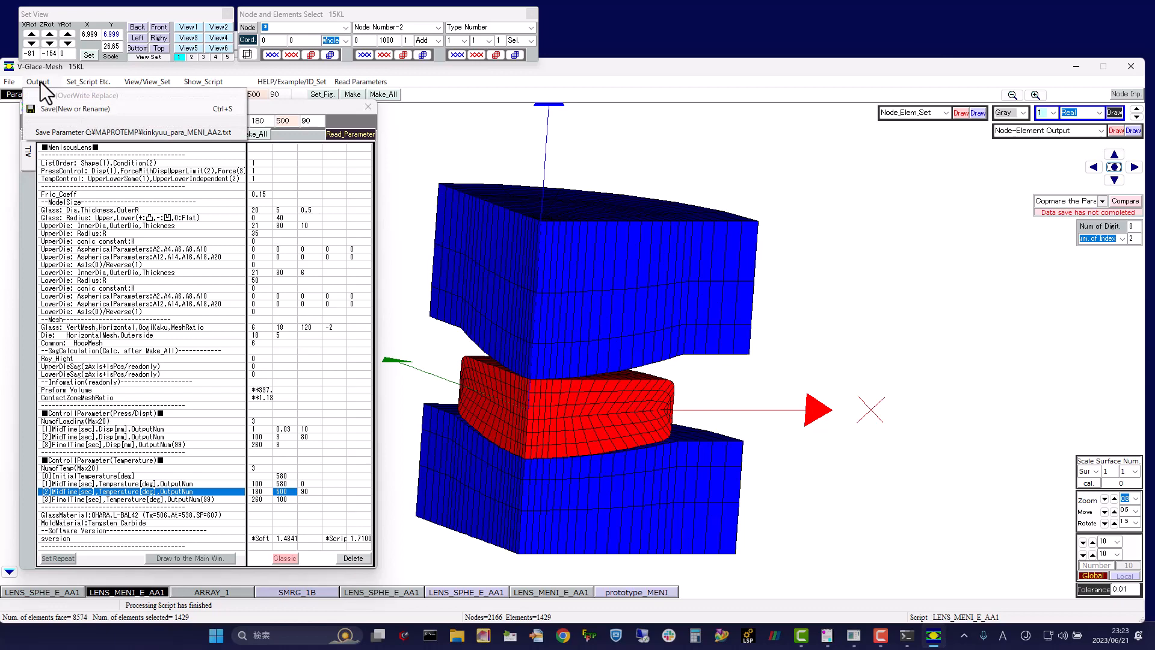
click(63, 106)
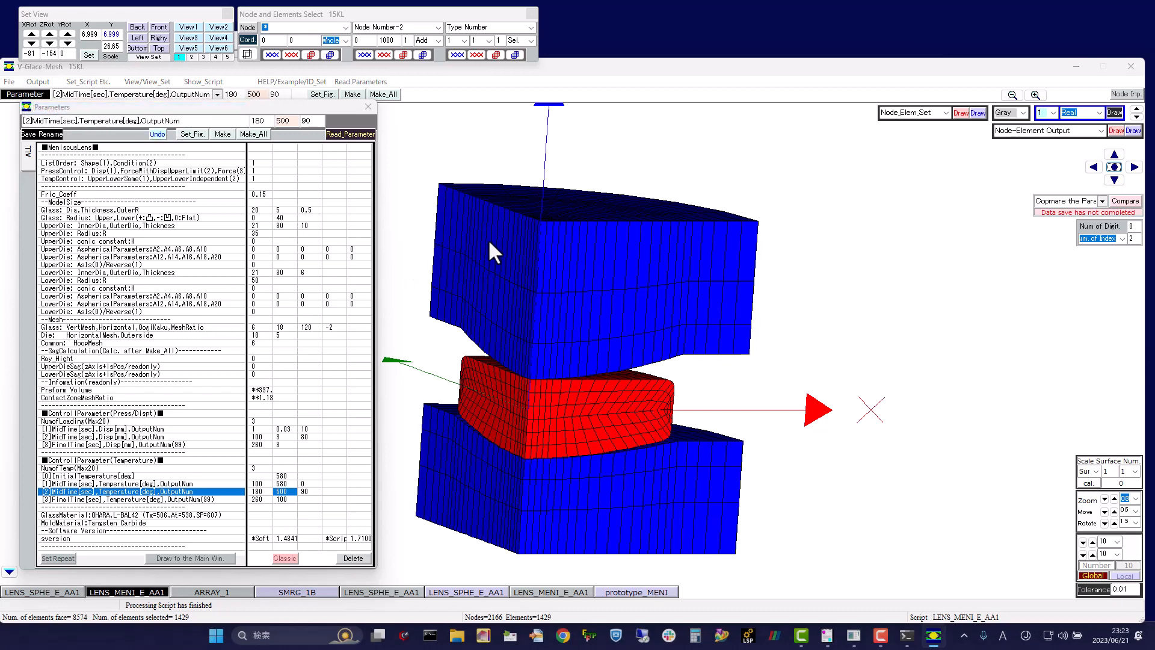
click(258, 125)
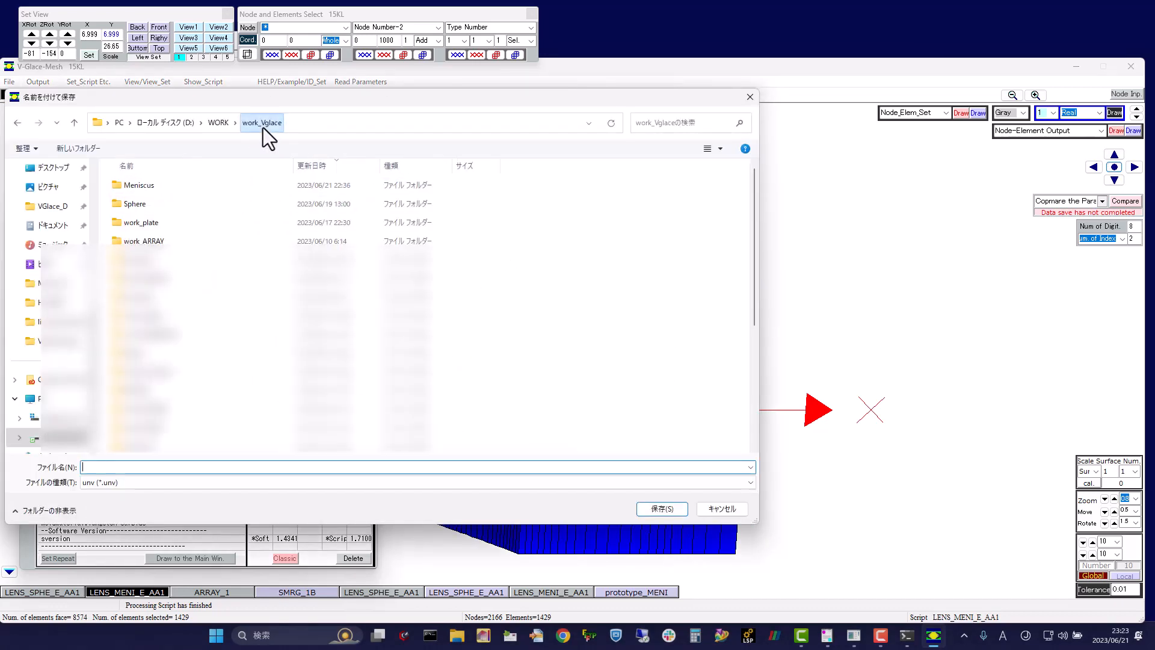
double_click(239, 186)
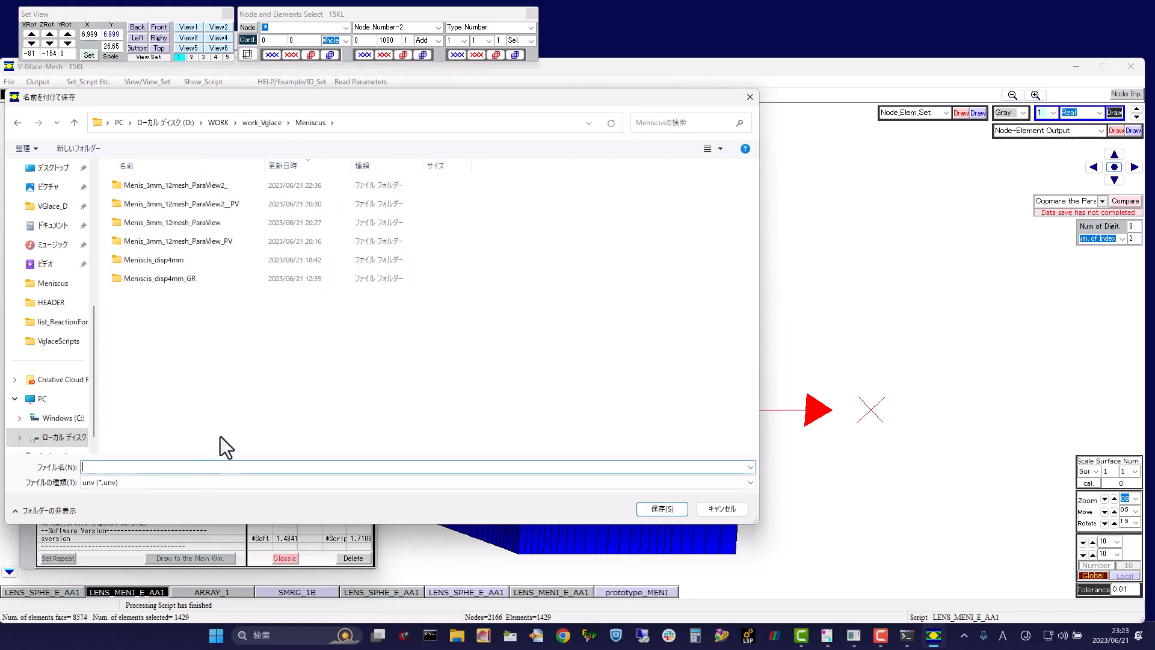
text(test)
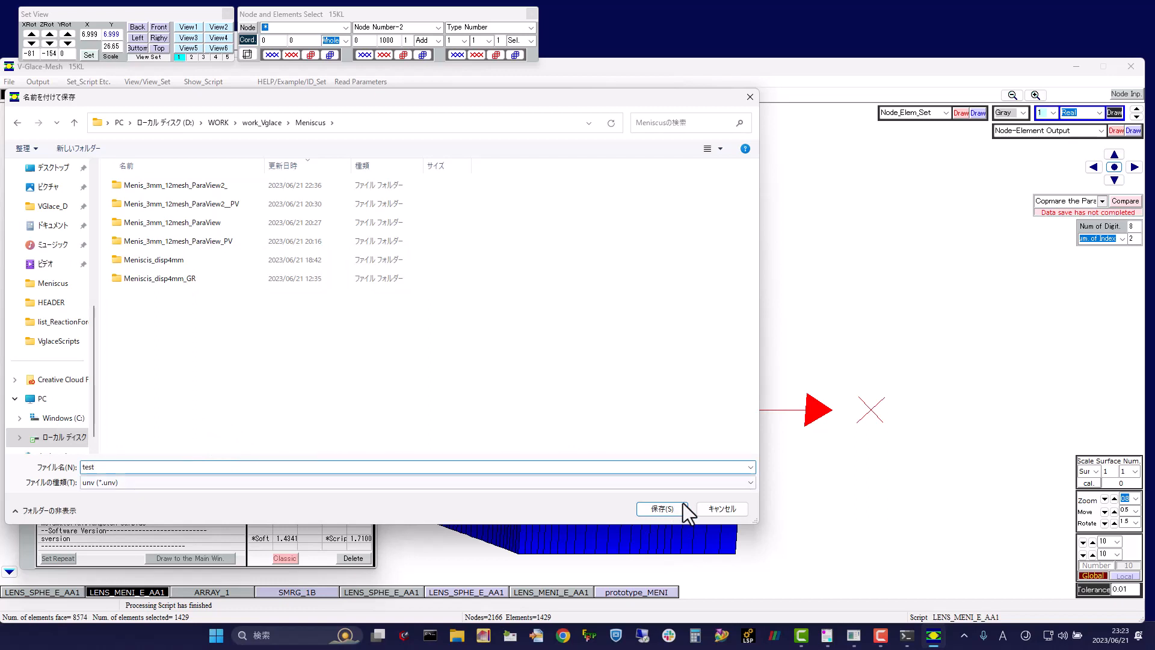
click(661, 509)
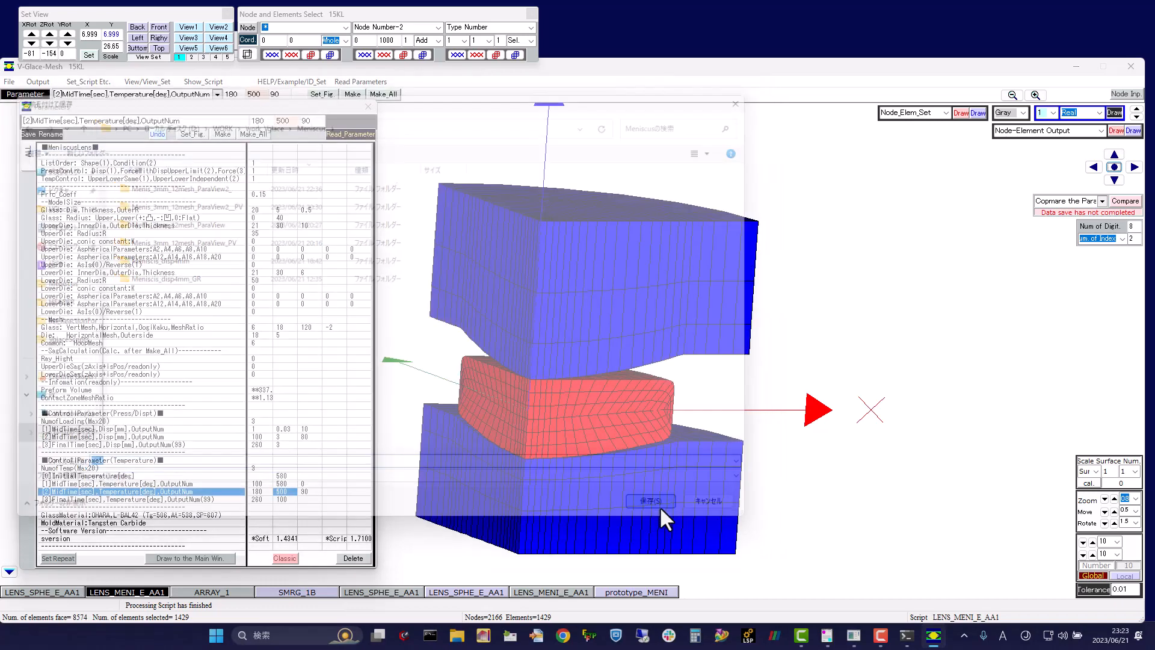
click(597, 334)
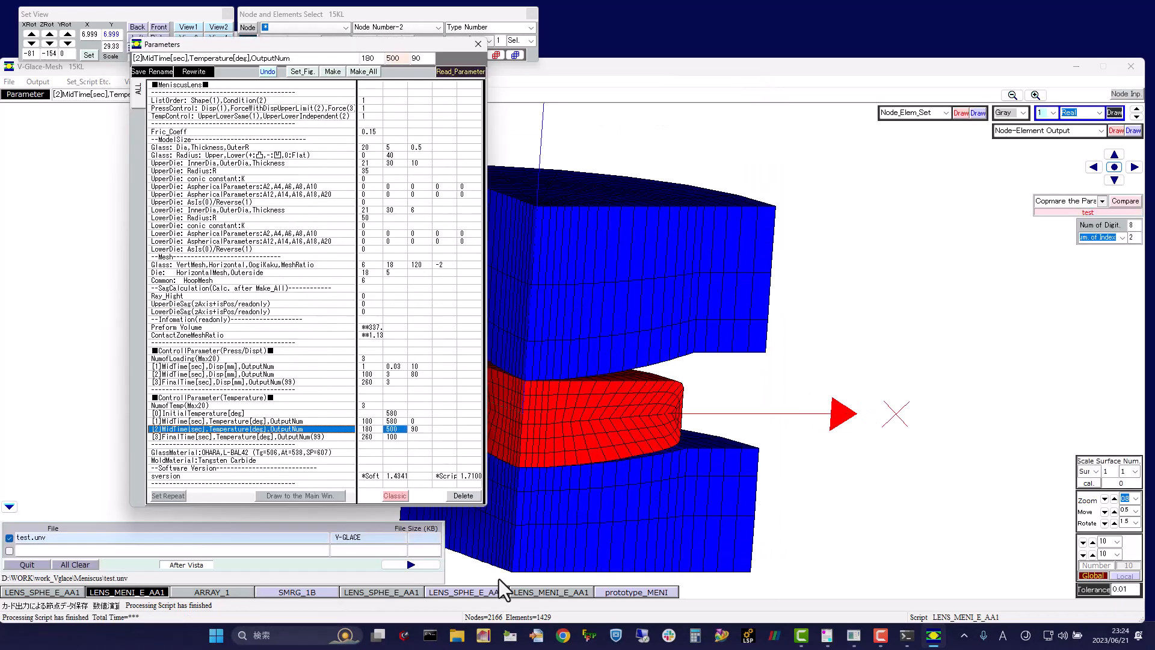
- Start the V-Glace calculation for test.unv, then narrow and reposition the solver's PowerShell console
click(410, 564)
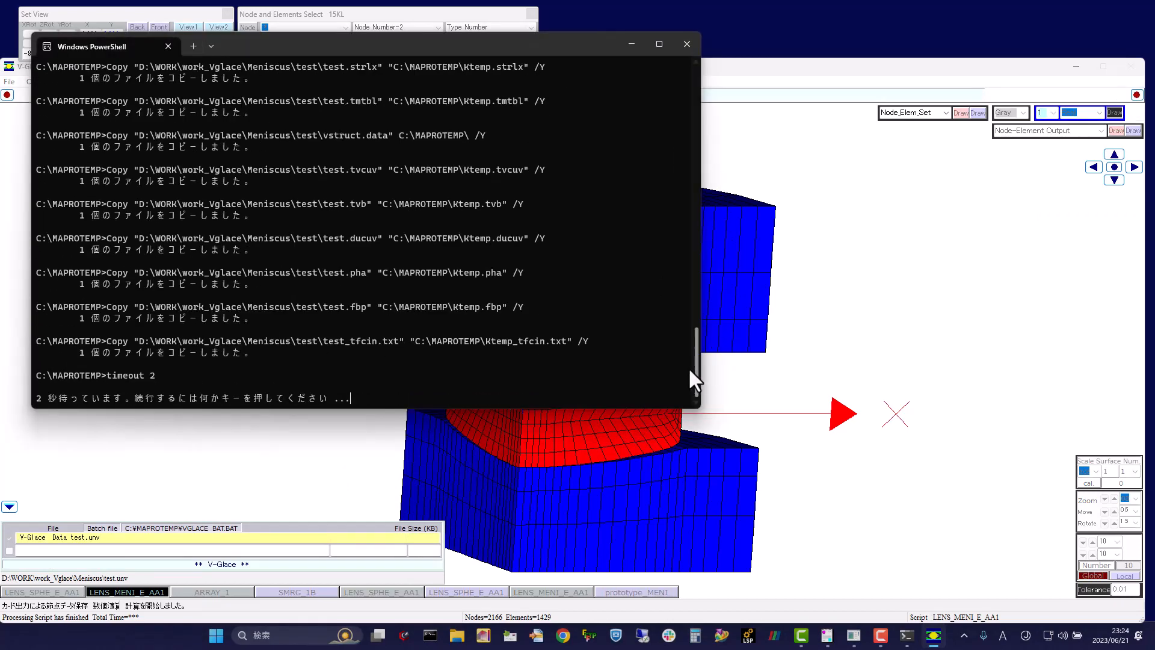
drag(701, 370, 636, 369)
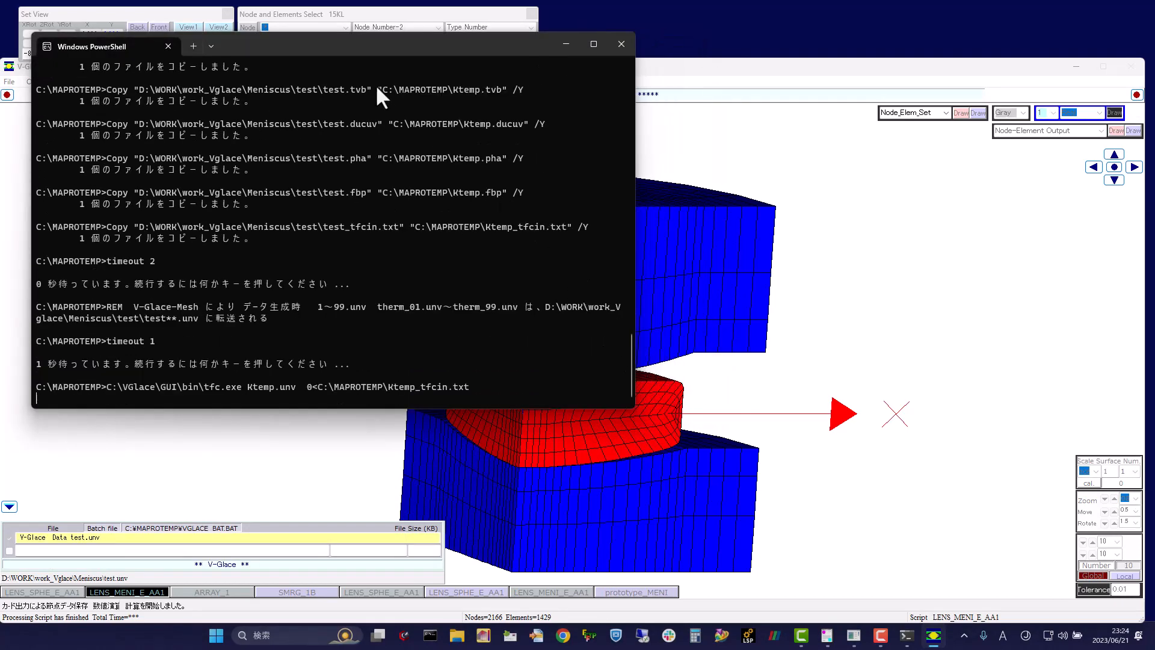
drag(377, 45, 358, 28)
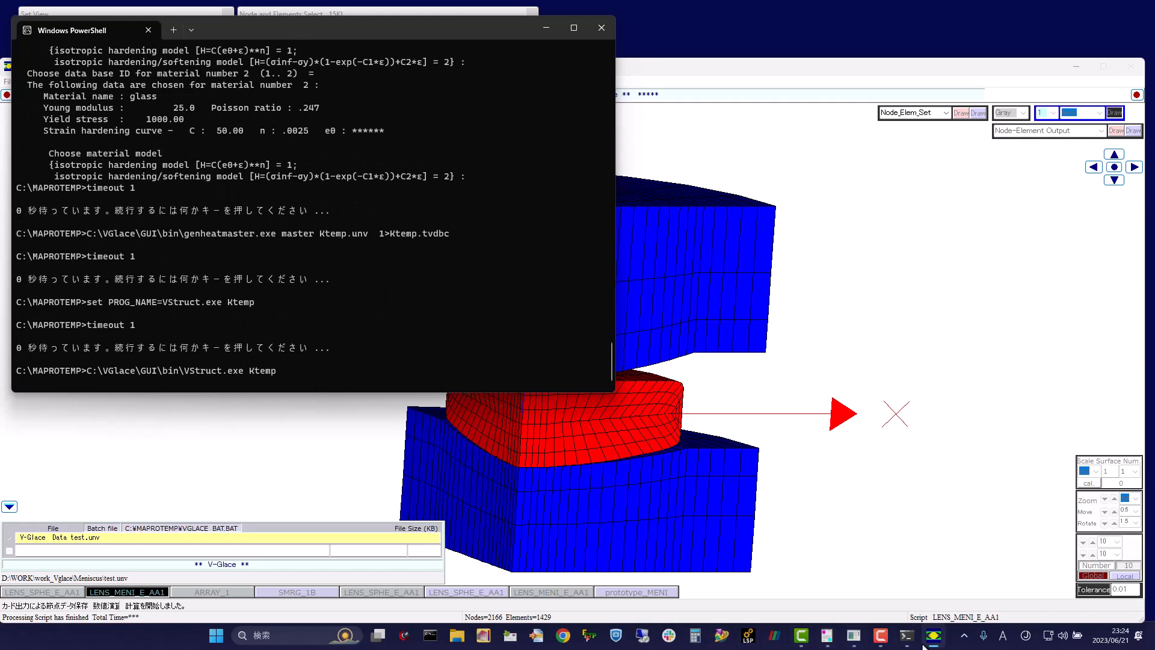
- Bring up the background cmd console that processes the result files, shrink it and place it beside the solver console
mouse_move(907, 641)
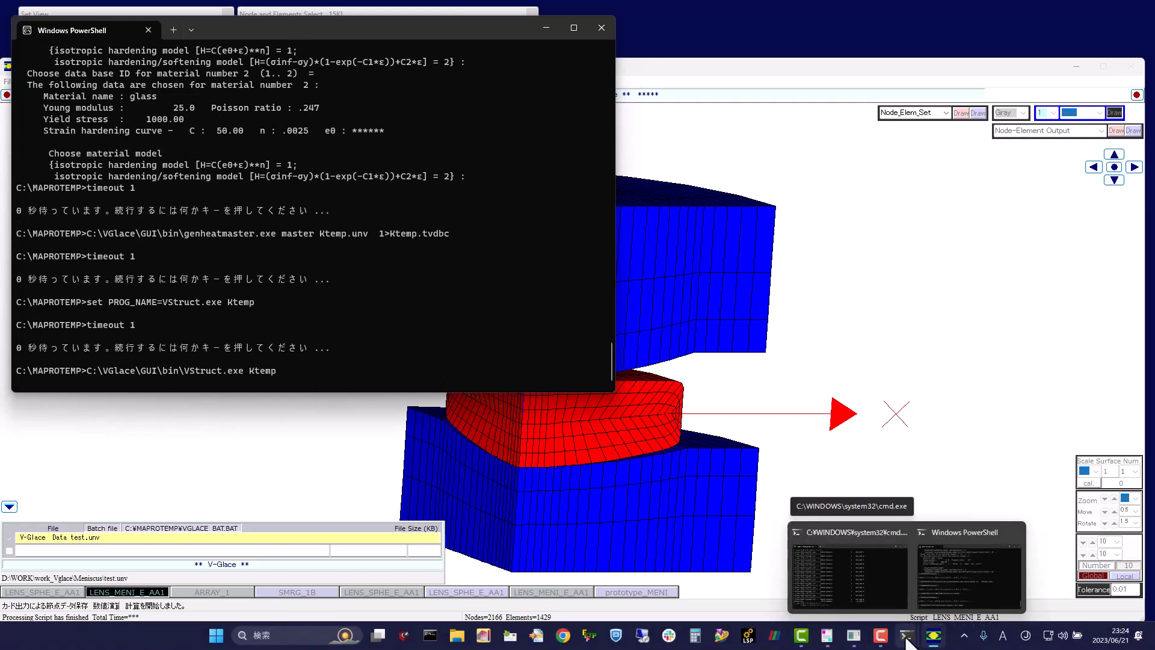
click(852, 533)
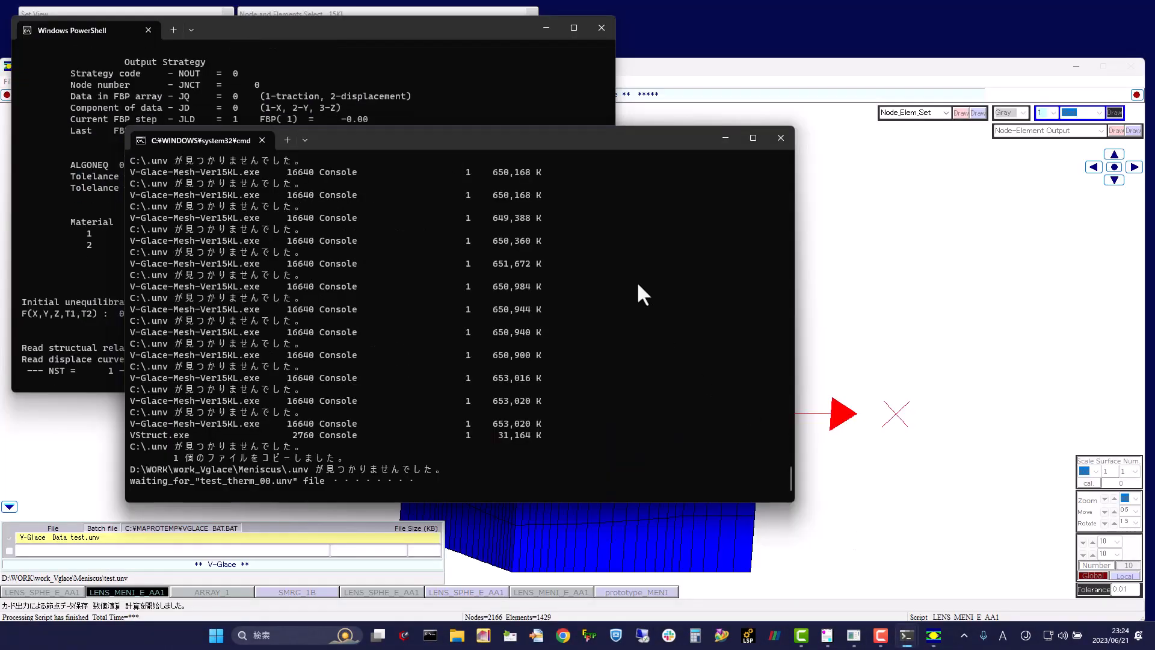
drag(605, 146, 898, 150)
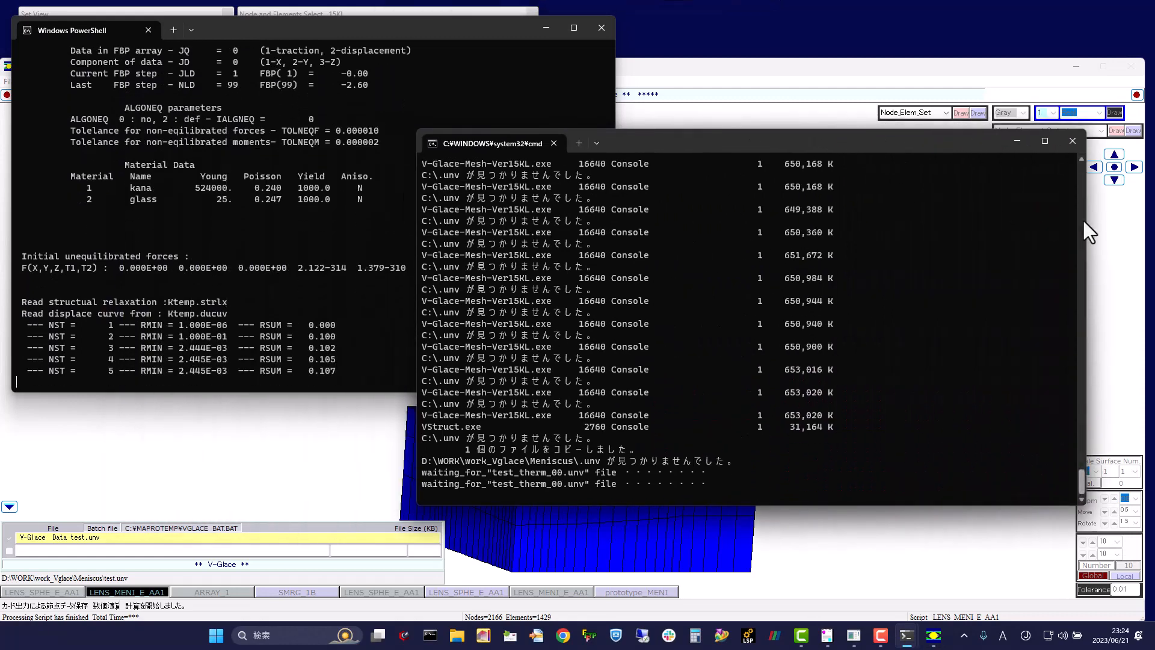
drag(1091, 221, 918, 253)
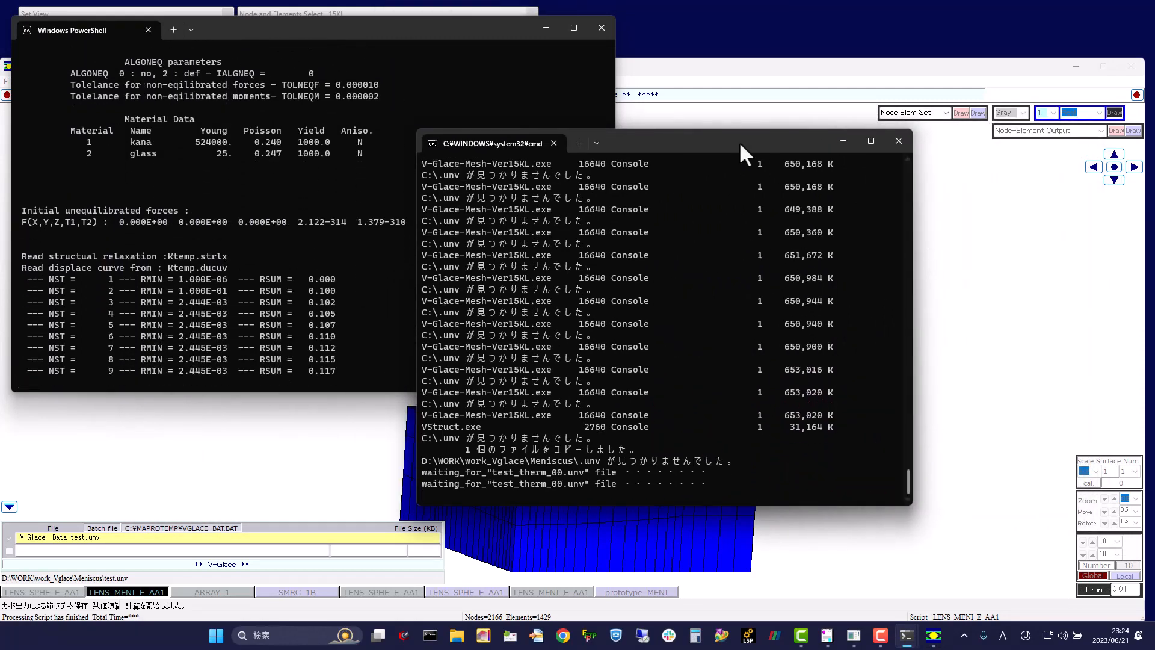
drag(739, 142, 970, 139)
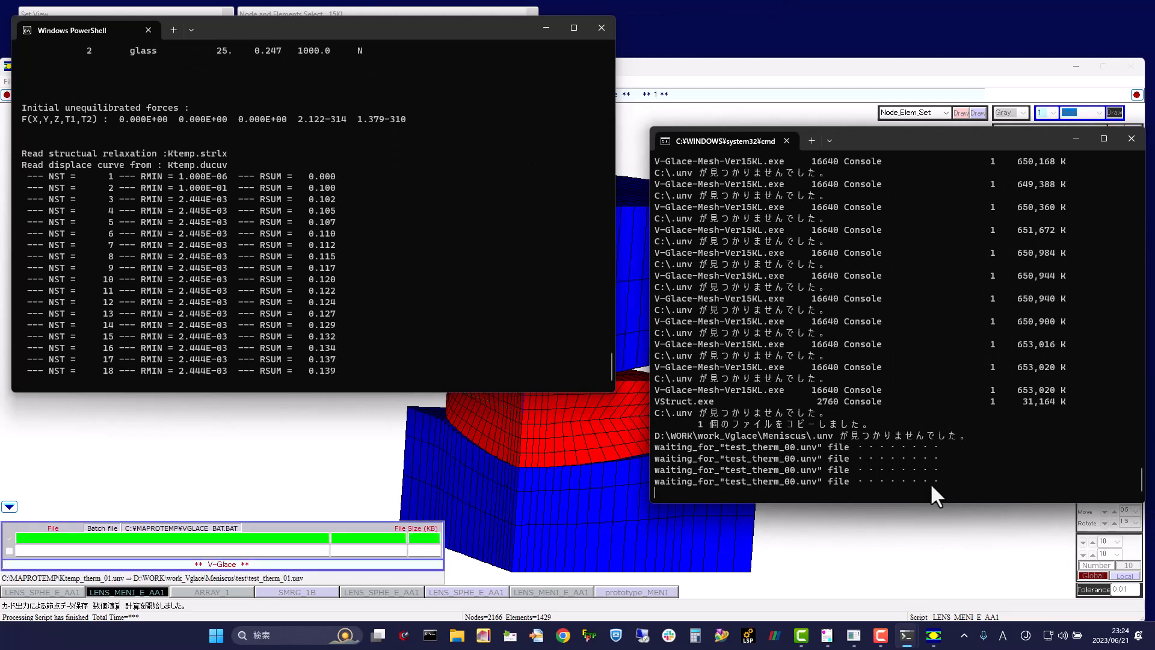
drag(932, 139, 931, 51)
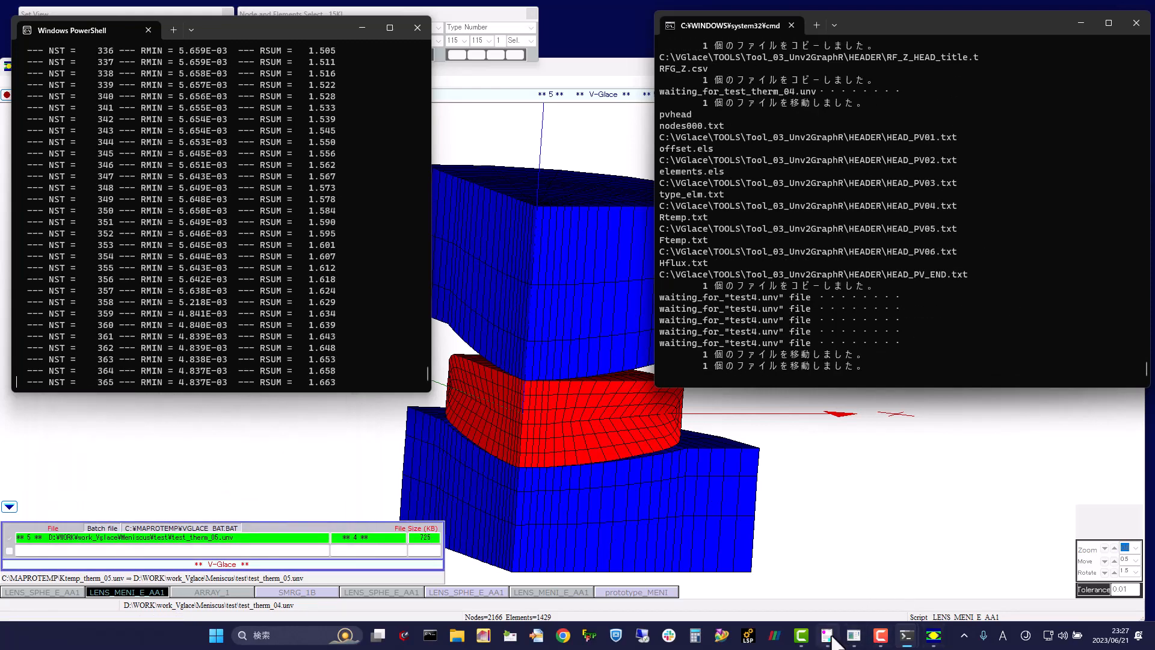
- Switch to the V-Glace Controller and launch V-Glace-Post for viewing results
click(857, 638)
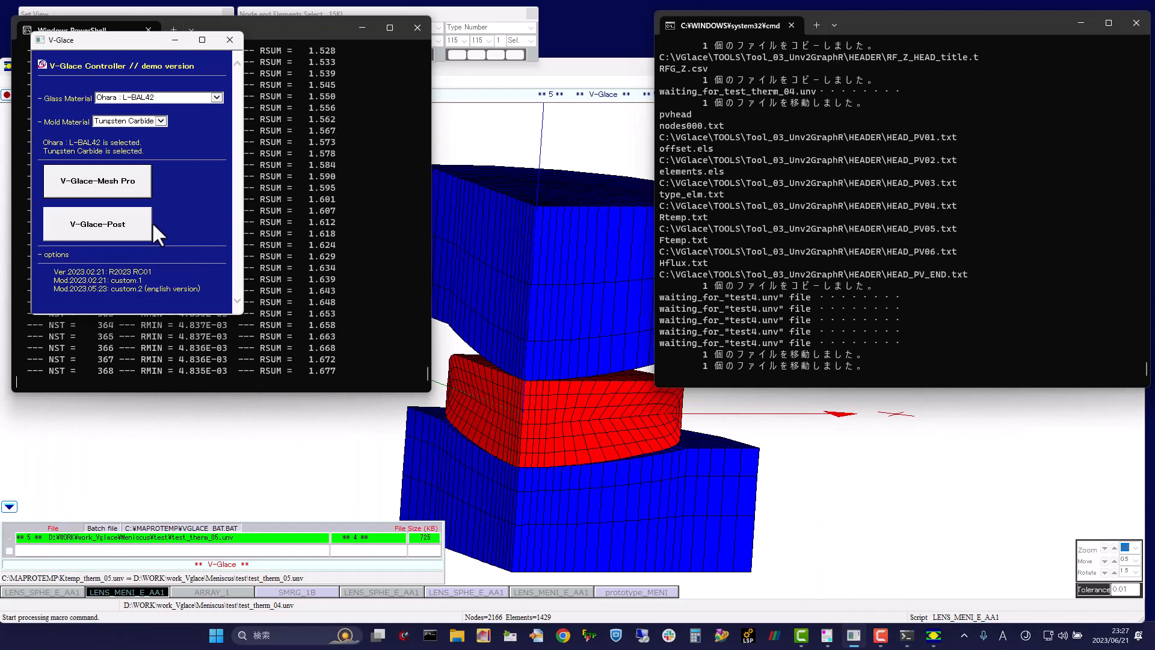
click(110, 223)
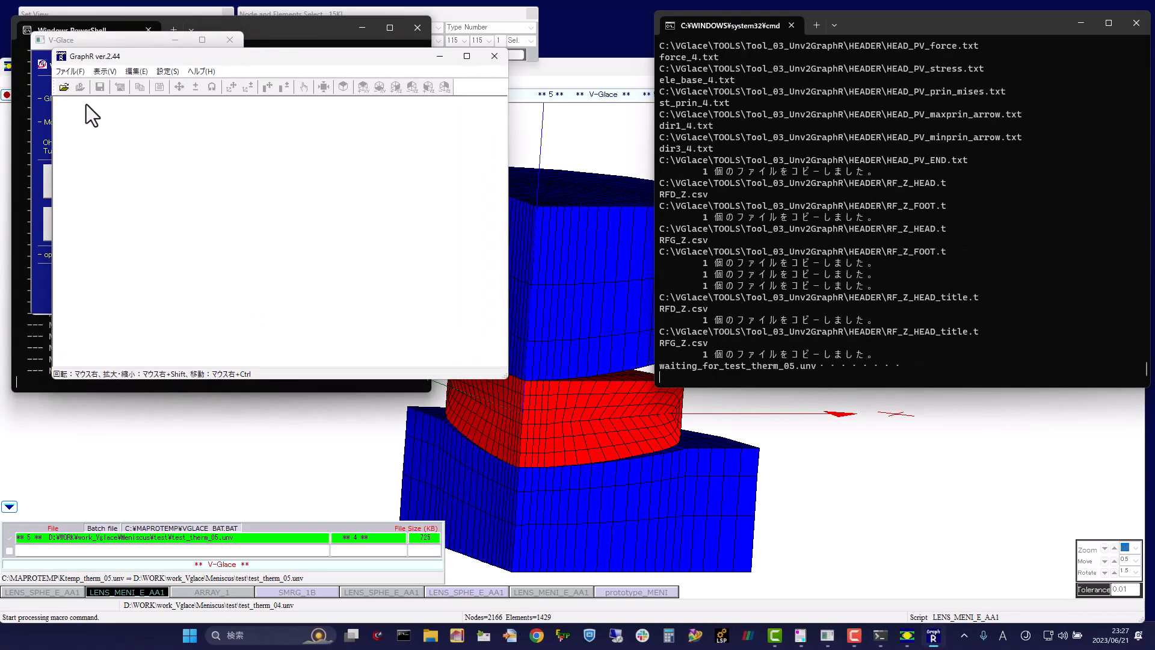
- Open RFD_test_Graph.csv from the Meniscus test_PV list_ReactionForce folder in GraphR
click(63, 86)
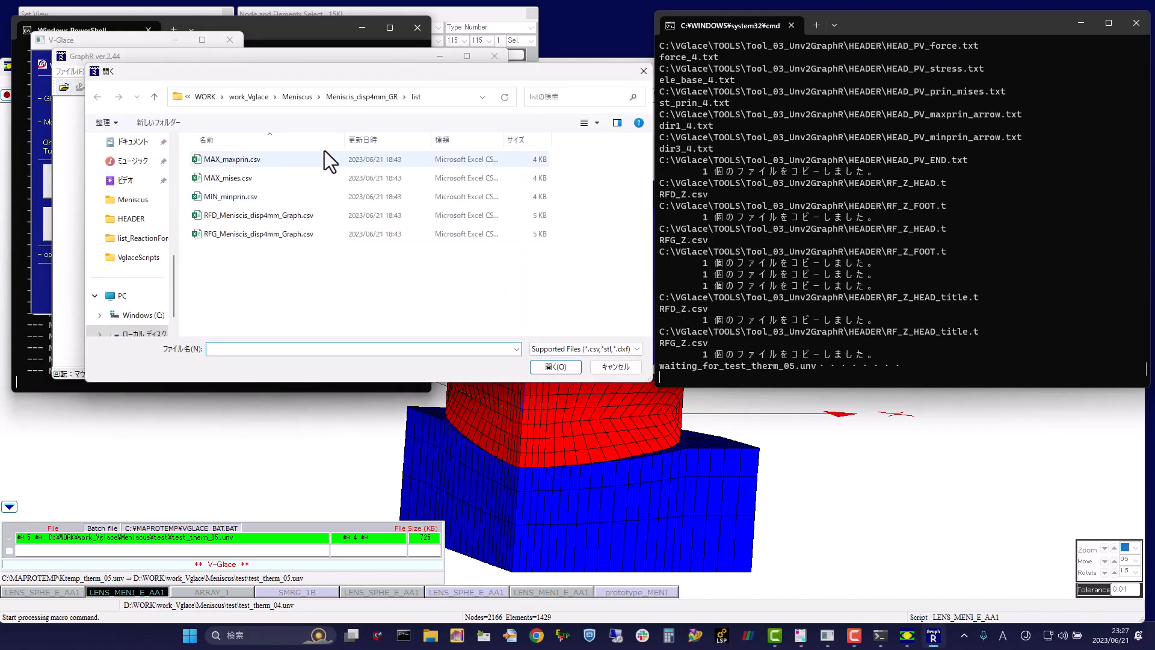
click(303, 98)
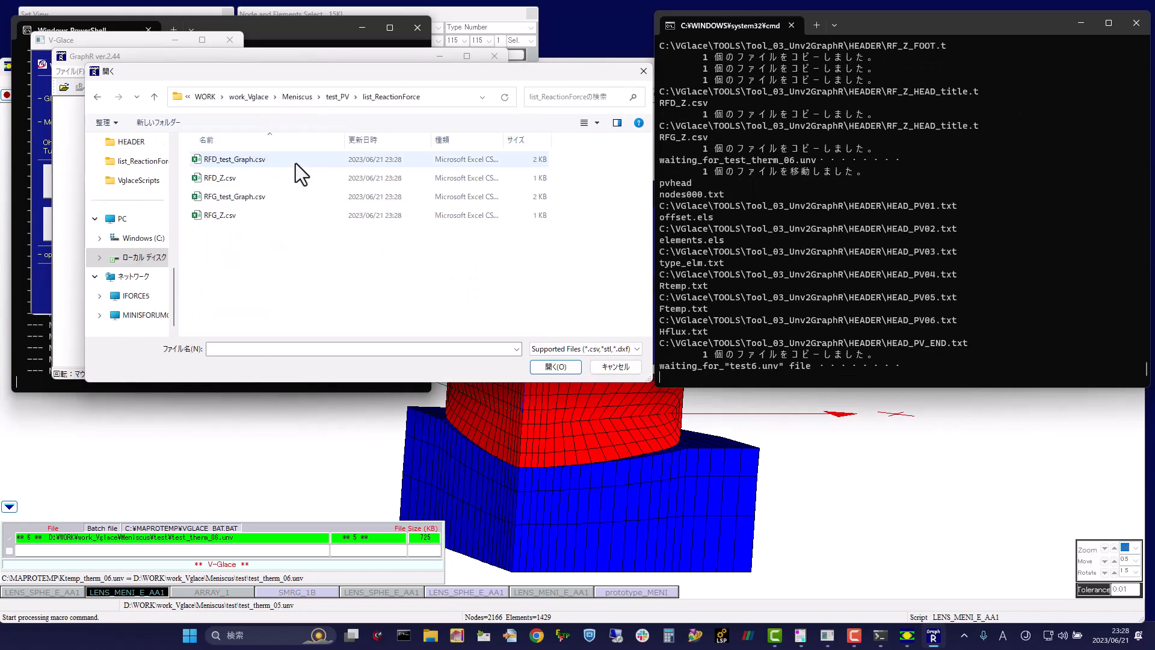
double_click(295, 164)
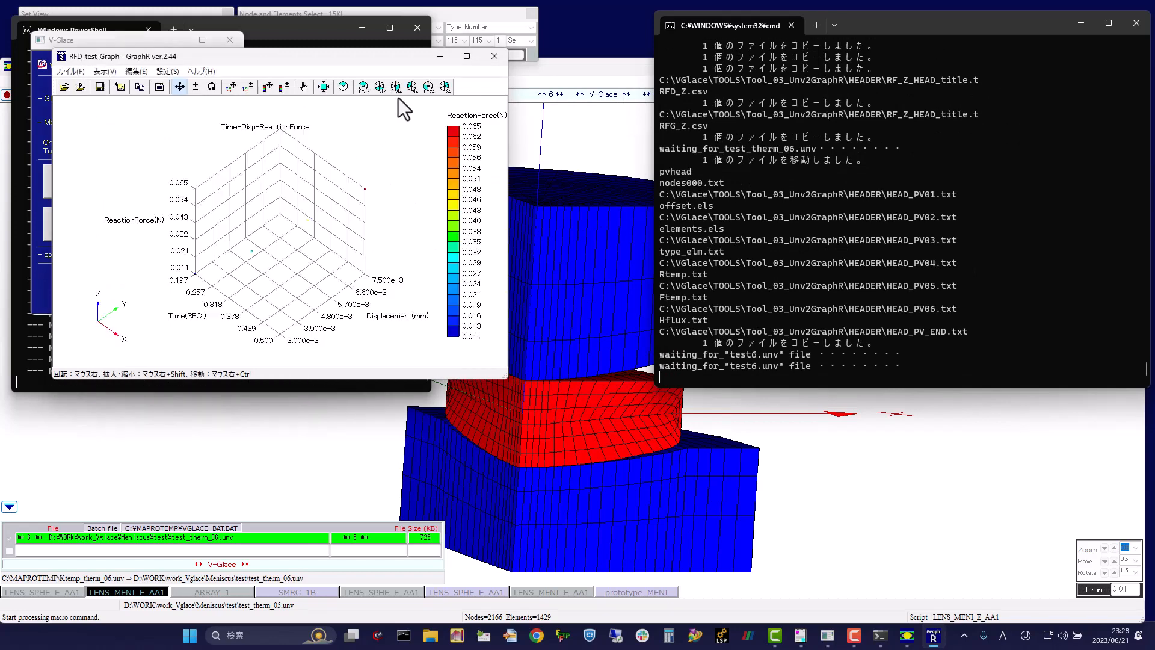
- View the reaction force graph in the Time–ReactionForce plane and enlarge the GraphR window
click(396, 89)
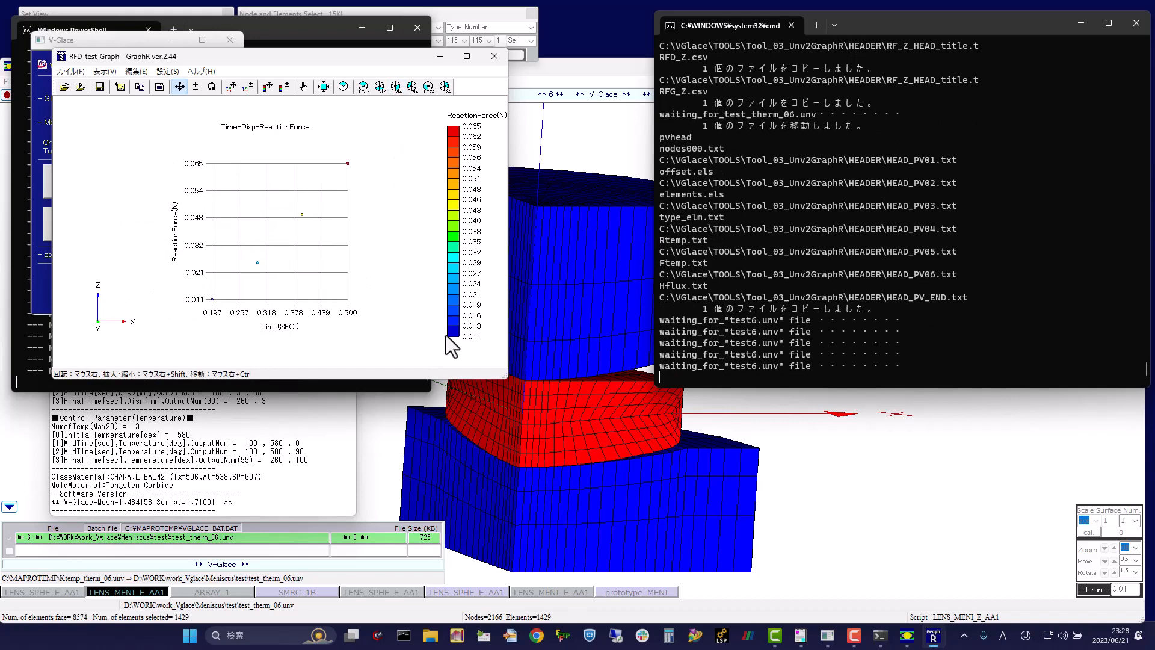
drag(500, 374, 760, 597)
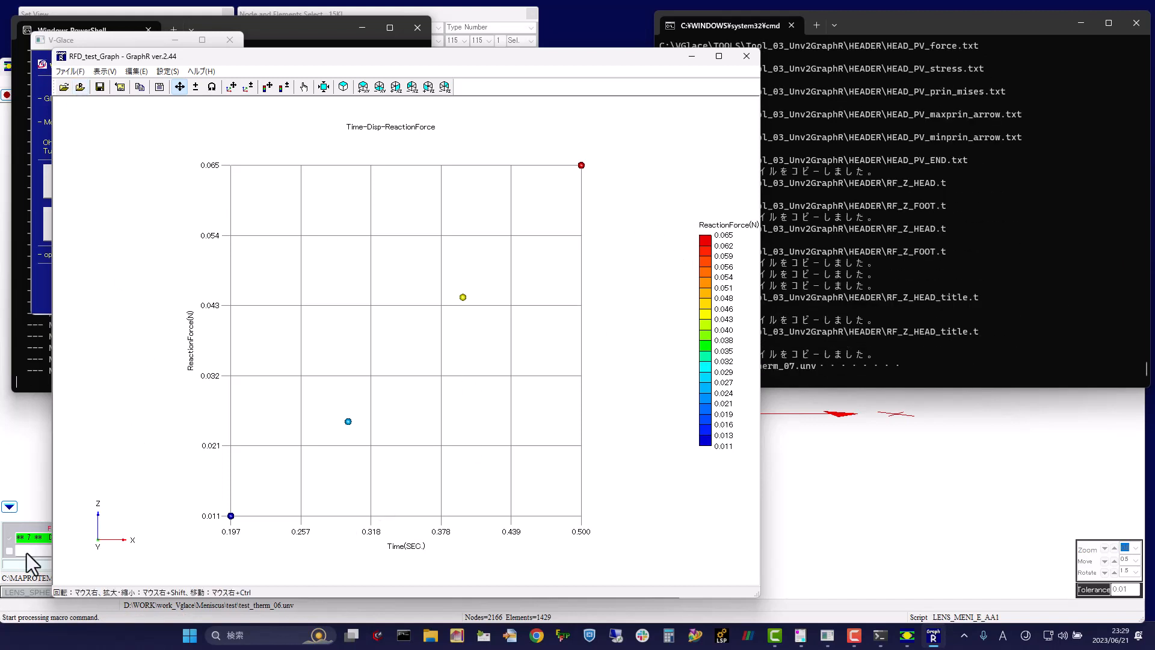
click(84, 88)
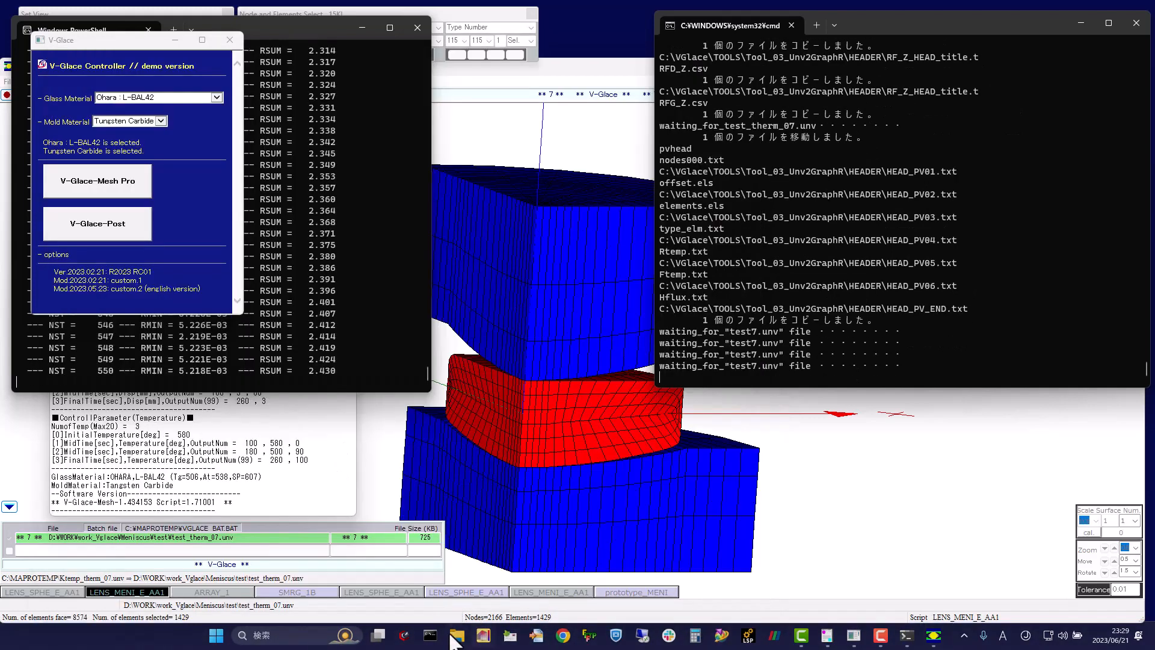
- Switch to File Explorer, browse drive D to the Meniscus test_PV list_ReactionForce folder and open RFD_Z.csv in Excel
click(457, 636)
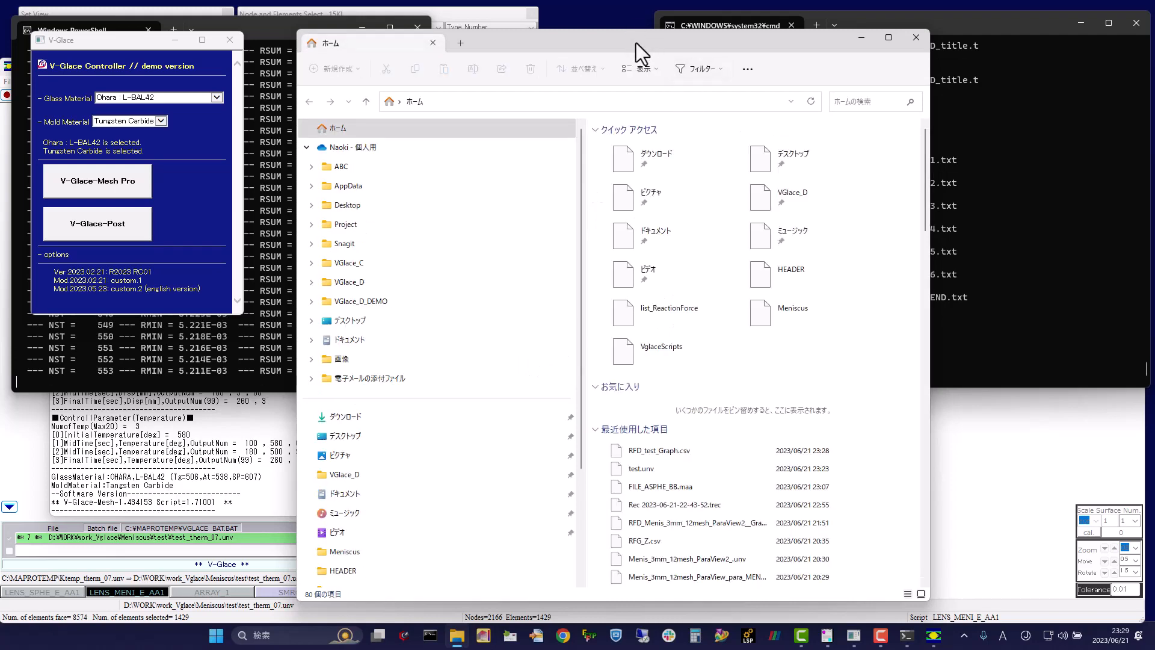
drag(637, 42, 435, 38)
drag(380, 262, 380, 361)
click(160, 567)
double_click(457, 159)
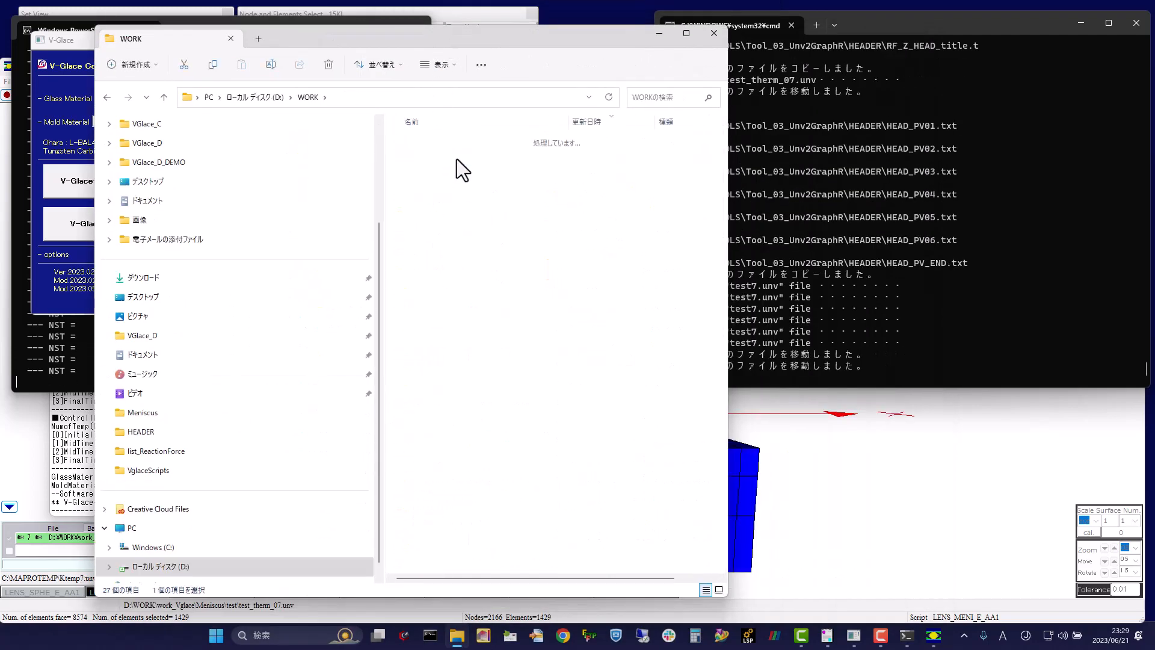
double_click(457, 159)
double_click(442, 142)
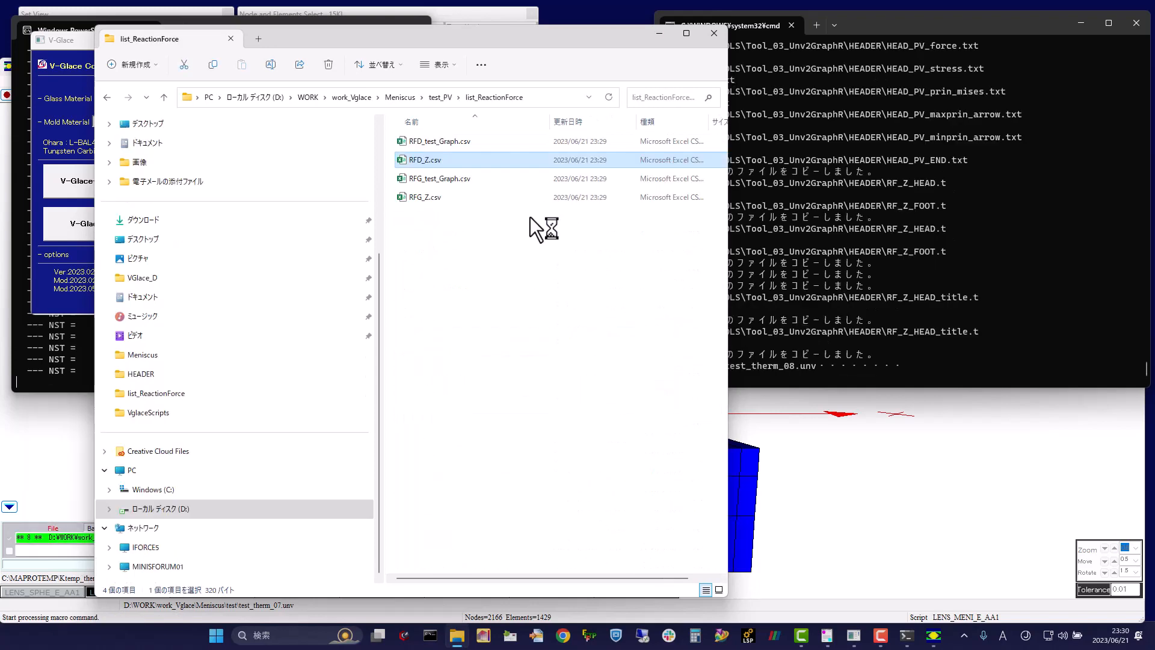
key(Return)
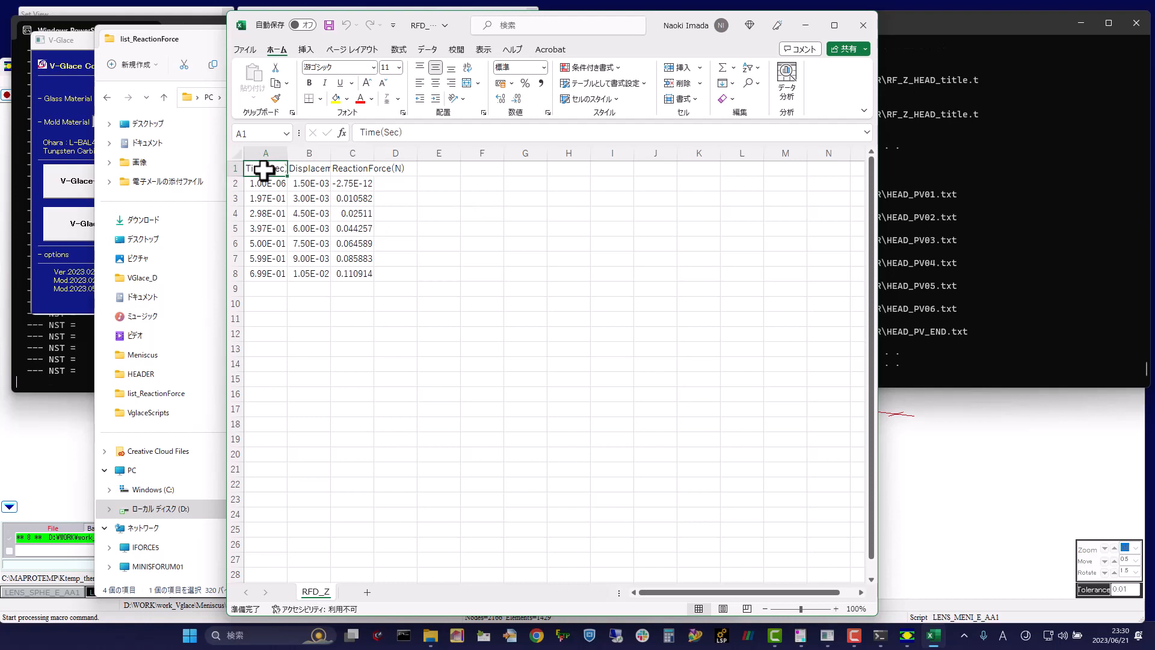
- Insert a scatter chart with smooth lines and markers plotting the ReactionForce(N) column against the Time(Sec) column
drag(264, 171, 283, 274)
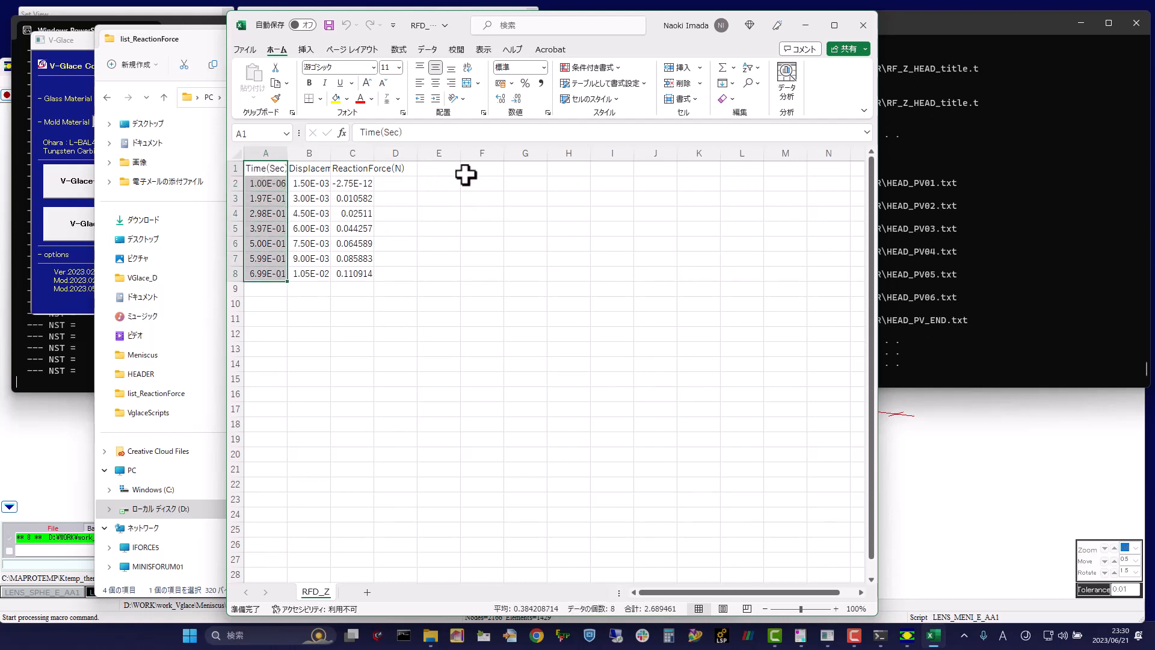
ctrl+drag(359, 169, 355, 274)
click(306, 49)
click(489, 99)
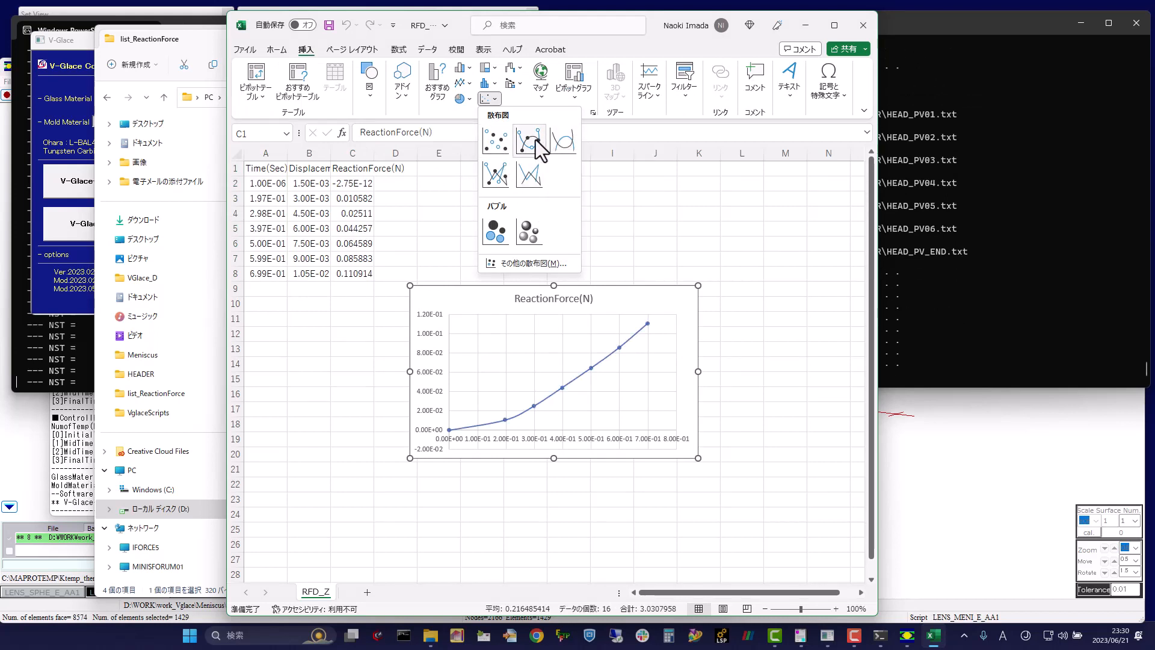
click(535, 139)
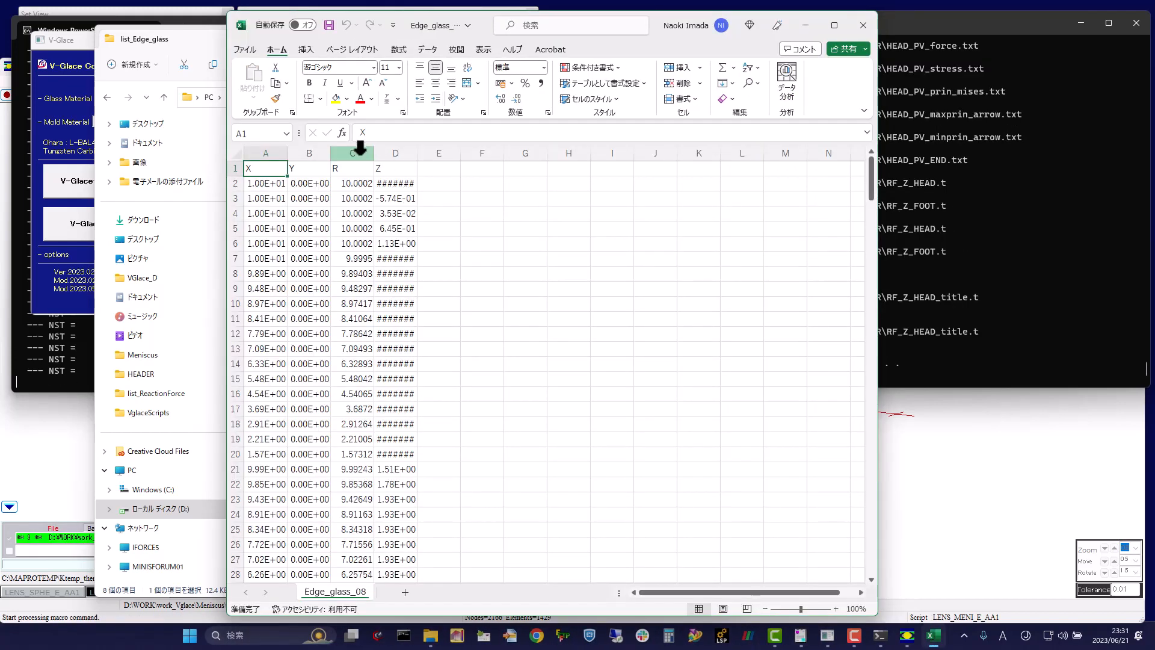
- Fit the widths of the R and Z columns in the Edge_glass_08 sheet to their contents
click(353, 153)
drag(363, 153, 414, 150)
double_click(417, 151)
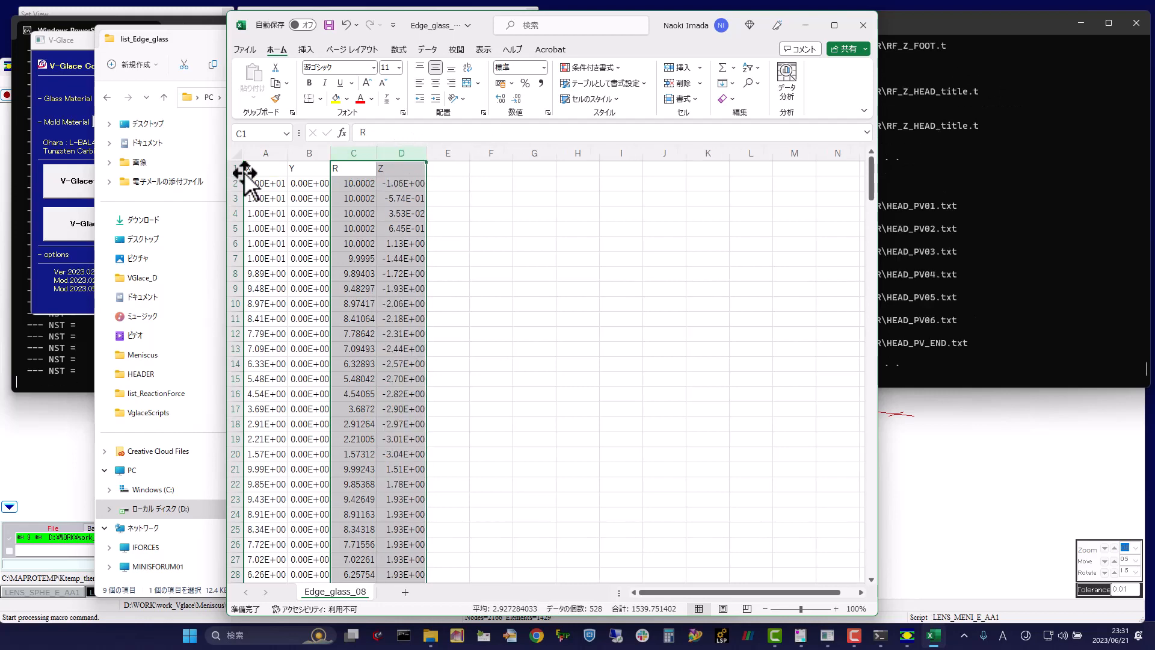
- Insert a markers-only scatter chart of the R and Z columns in Edge_glass_08 and move it clear of the data
click(263, 169)
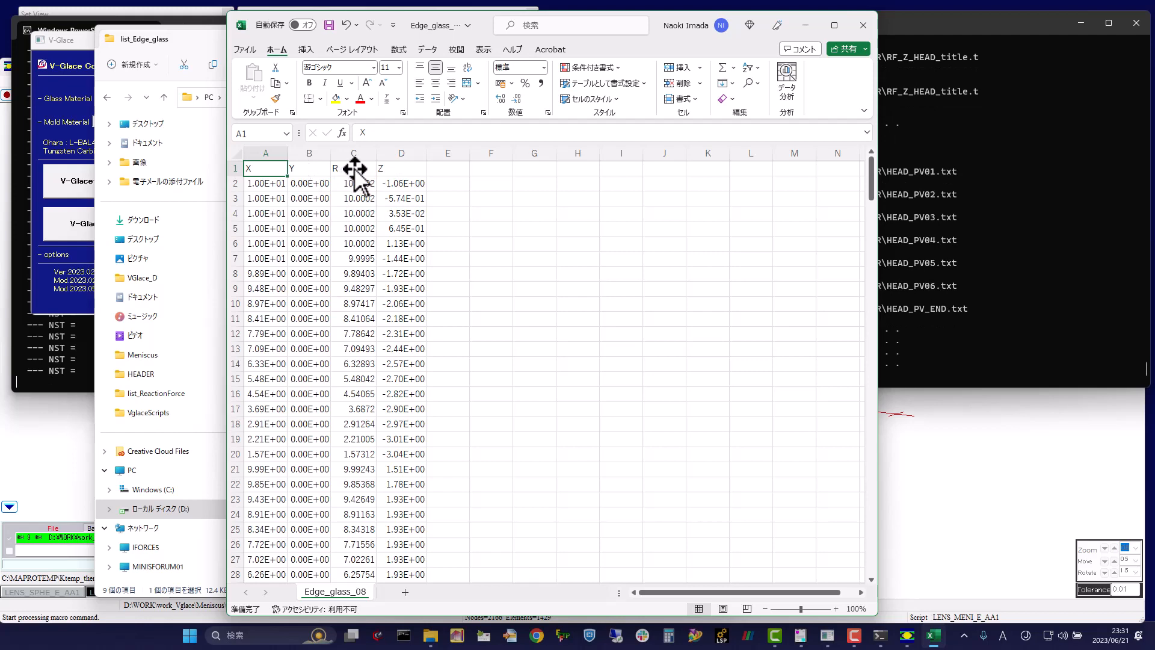
drag(367, 154, 417, 150)
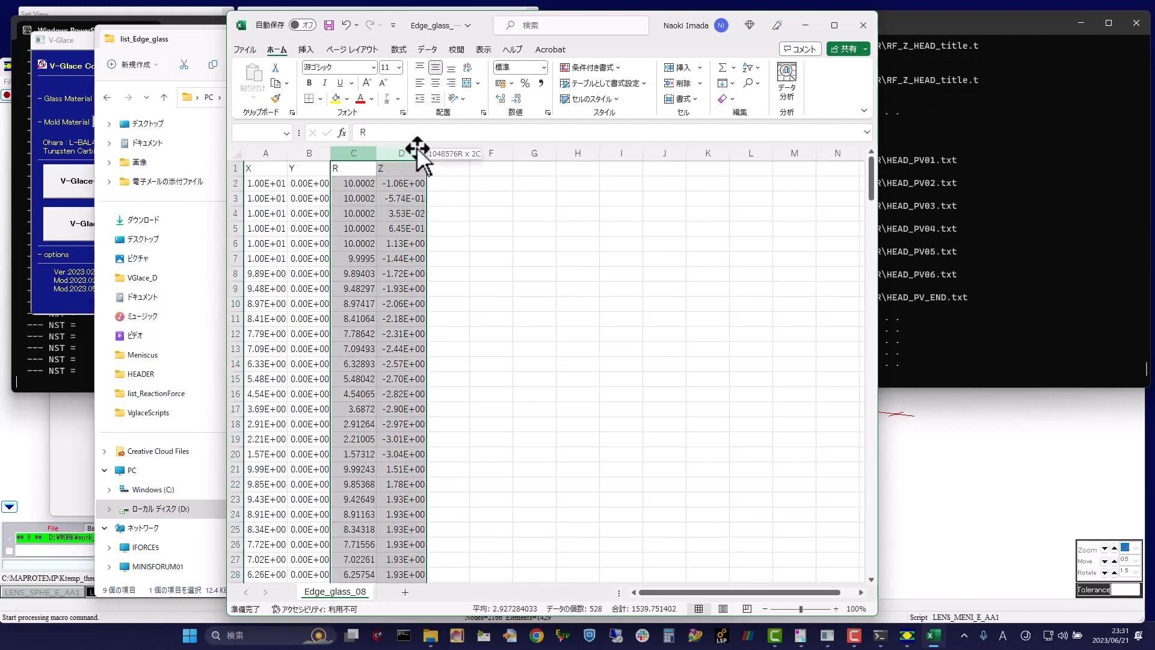
click(307, 48)
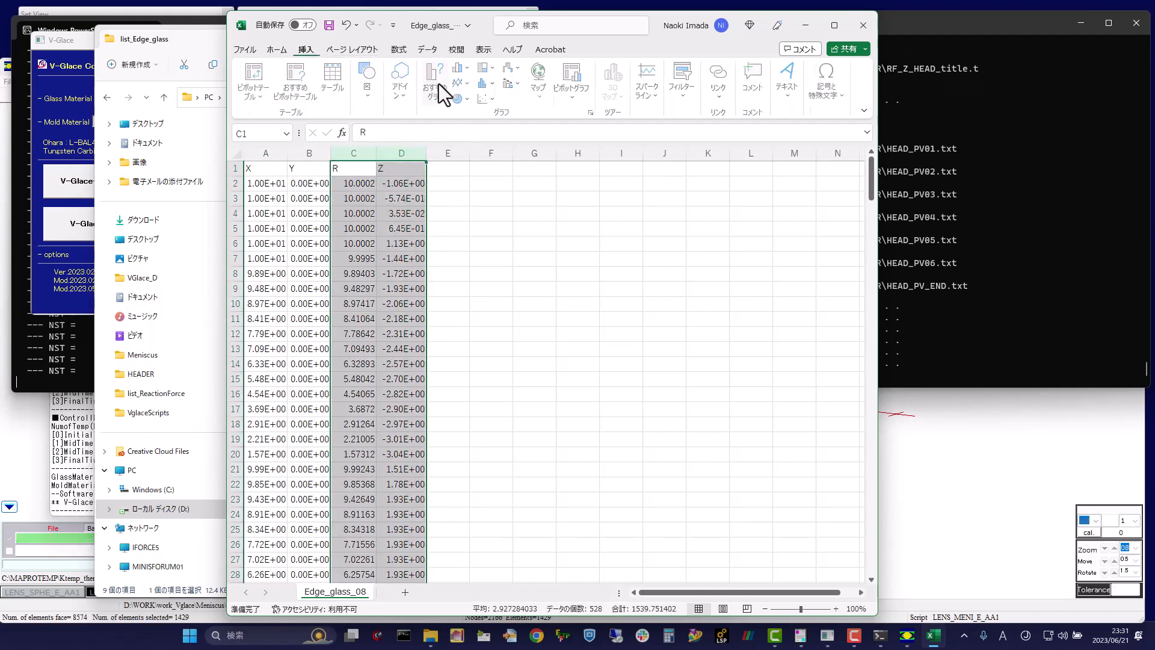
click(492, 100)
click(495, 143)
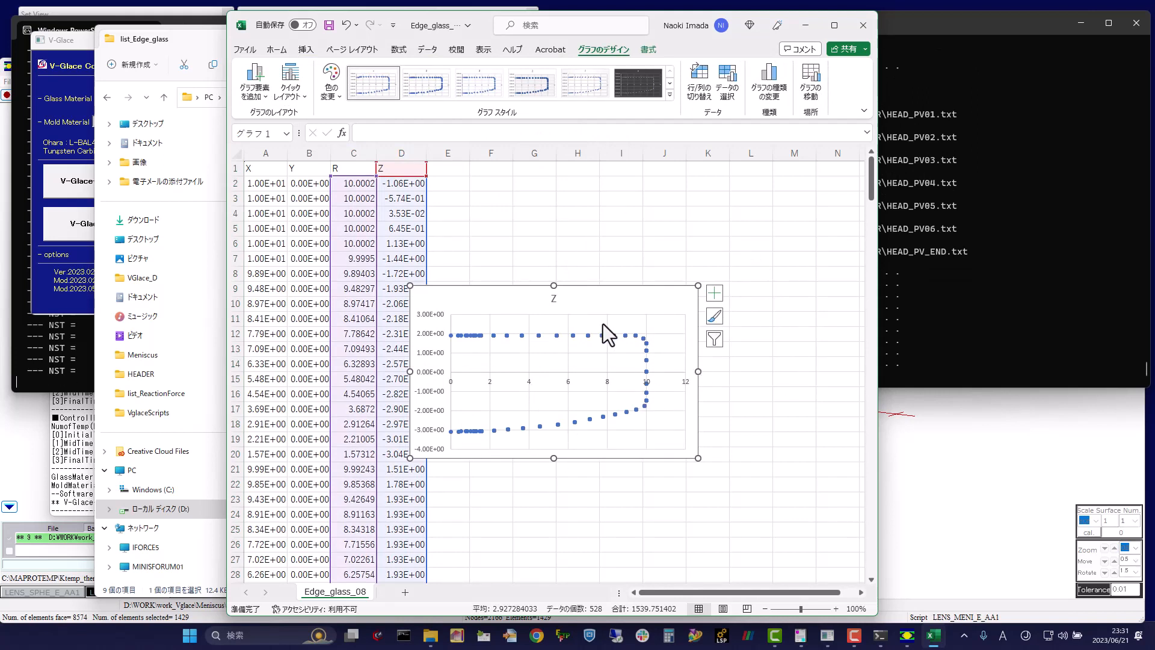
drag(639, 319, 568, 291)
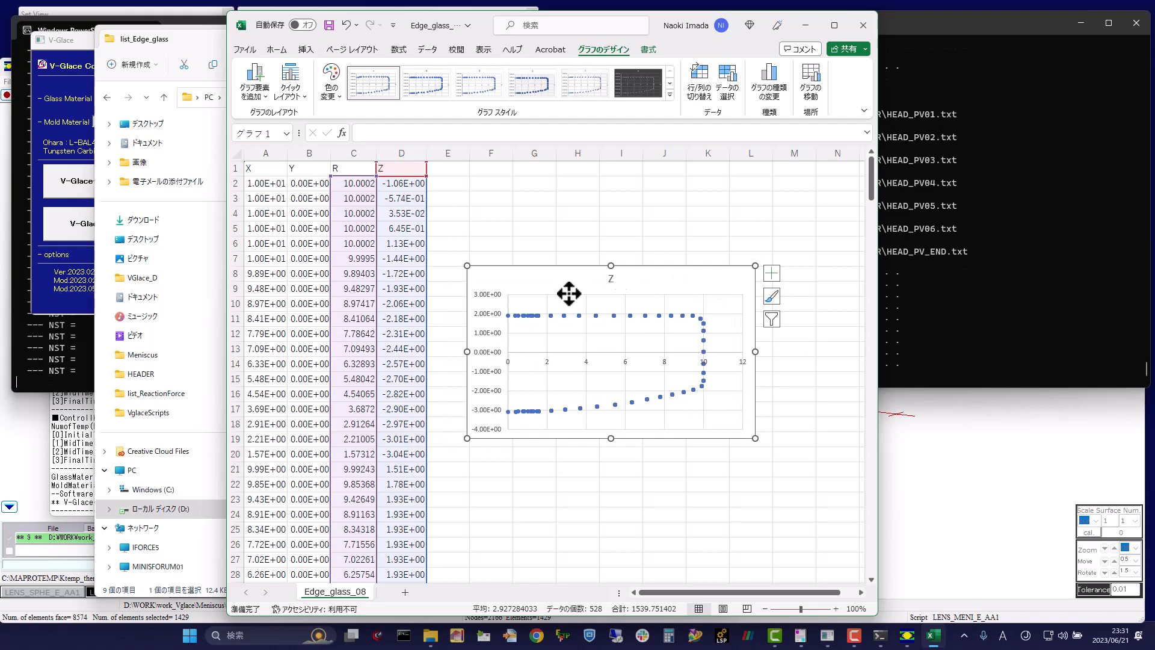
- Plot the R and Z columns of Edge_die_upper_08.csv as a markers-only scatter chart, then return to the Edge_glass_08 workbook
click(192, 248)
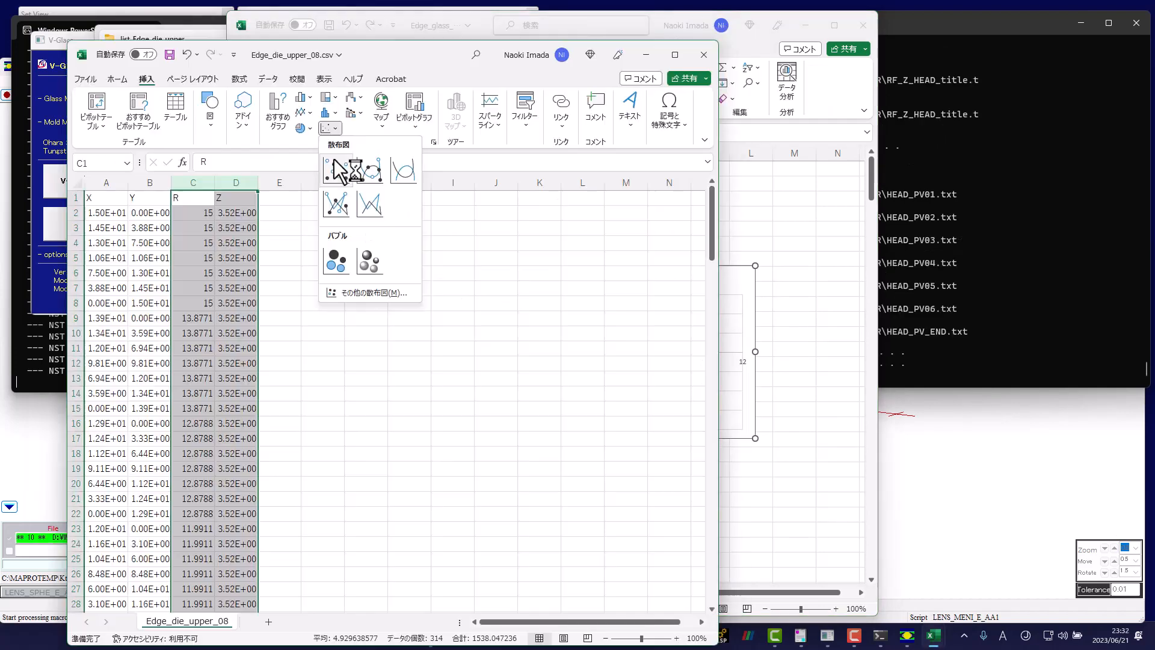
click(335, 196)
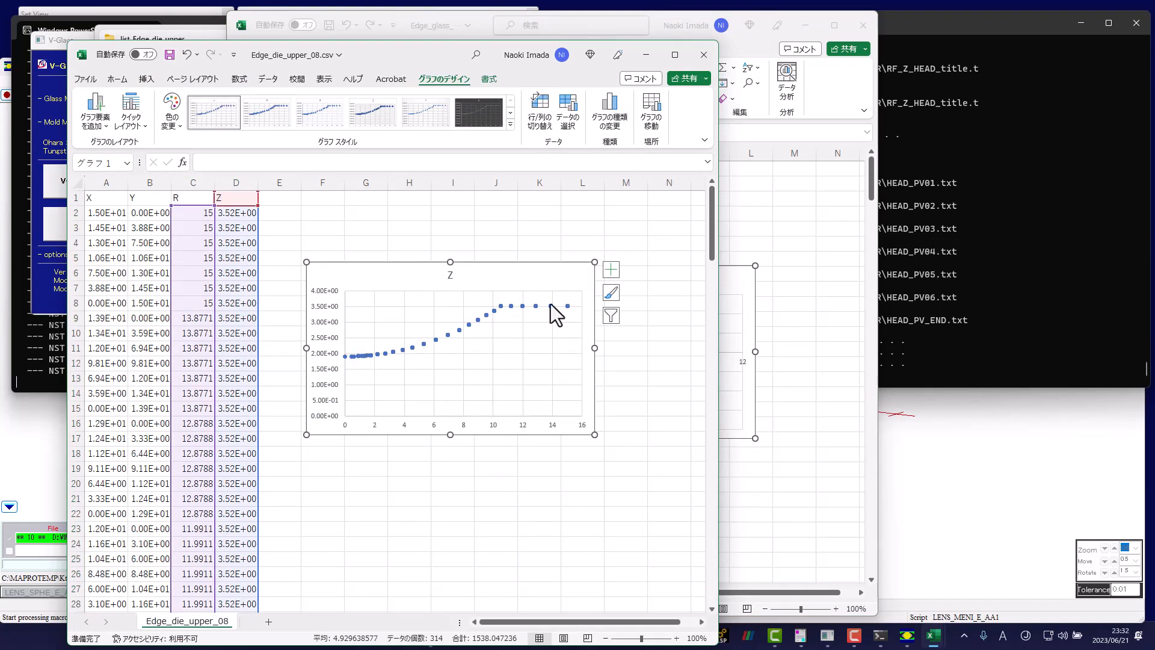
click(566, 36)
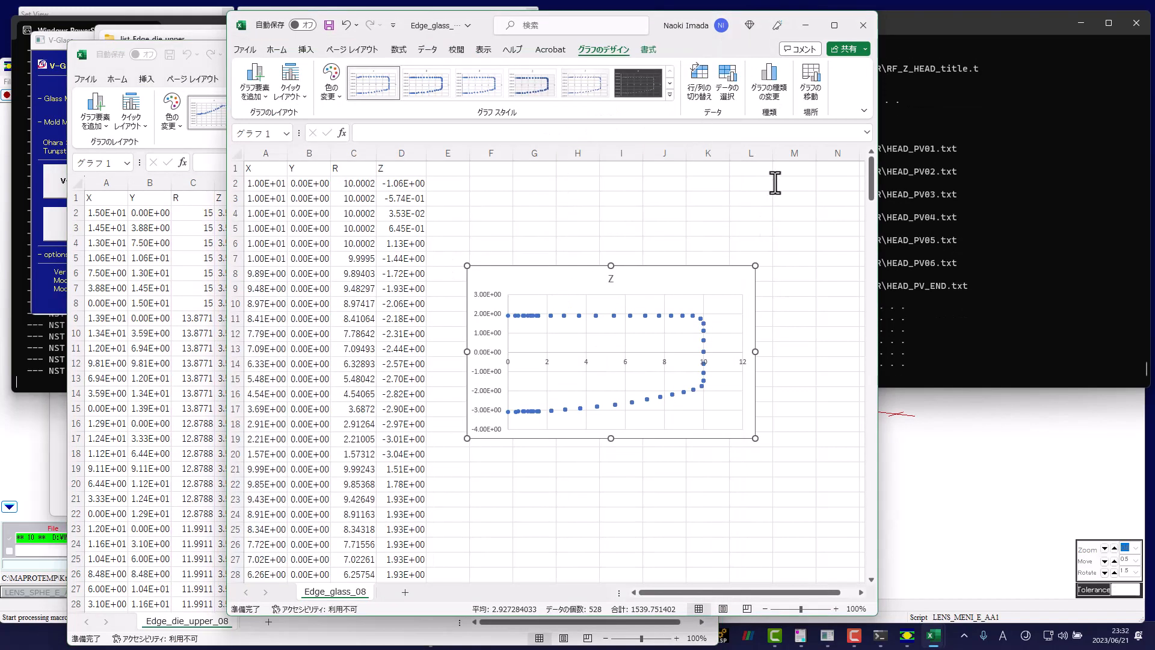
click(773, 228)
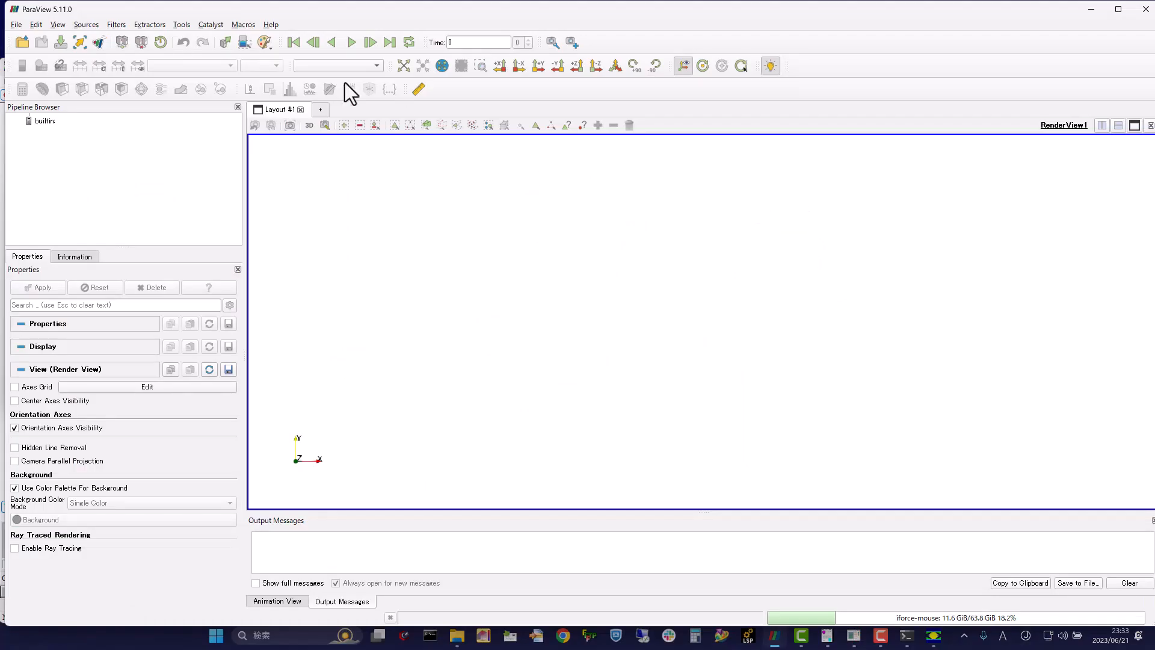
- In ParaView, load the test_stress vtu group from the test_PV Stress folder and display the model as Surface With Edges
click(23, 43)
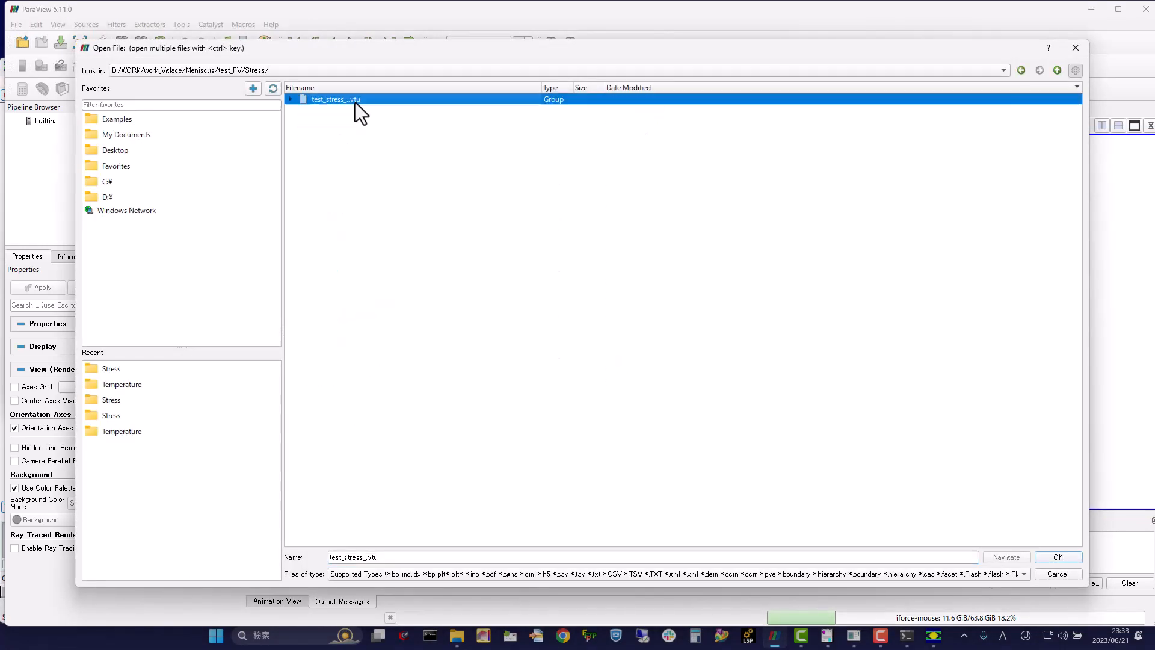
double_click(355, 102)
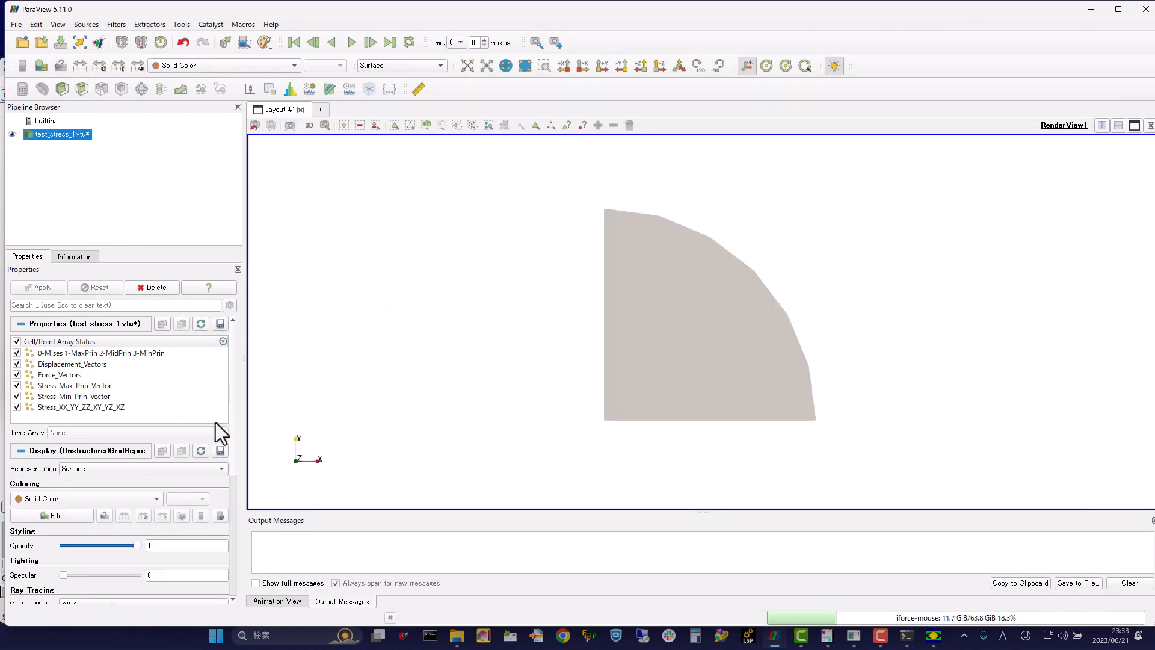
drag(678, 301, 515, 290)
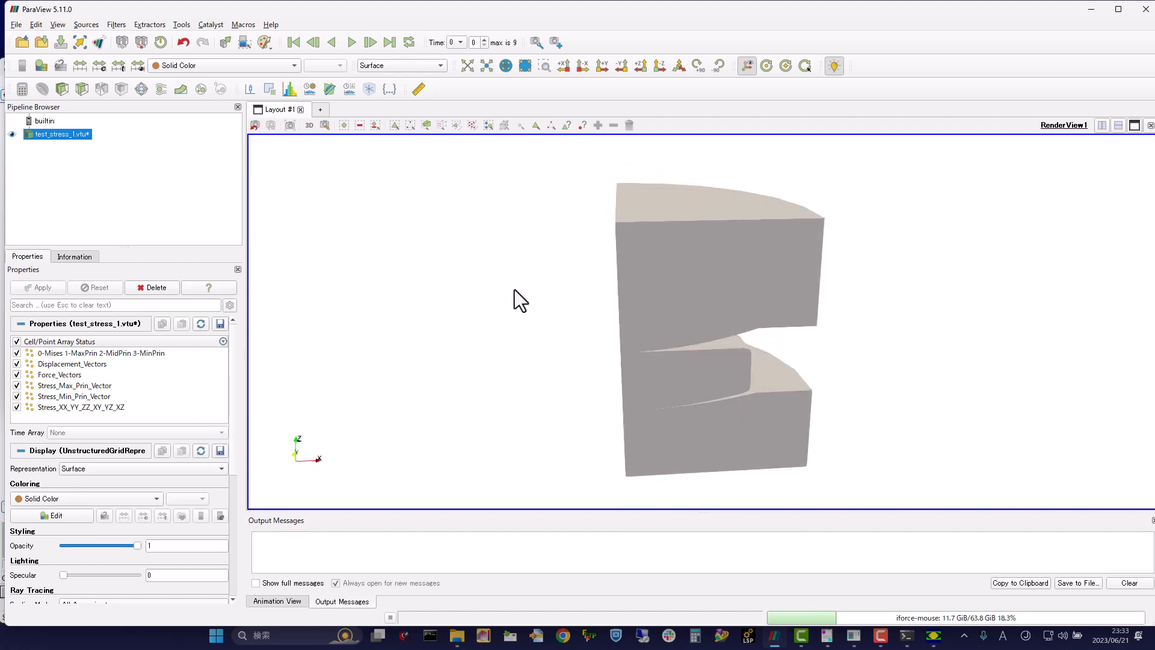
click(182, 468)
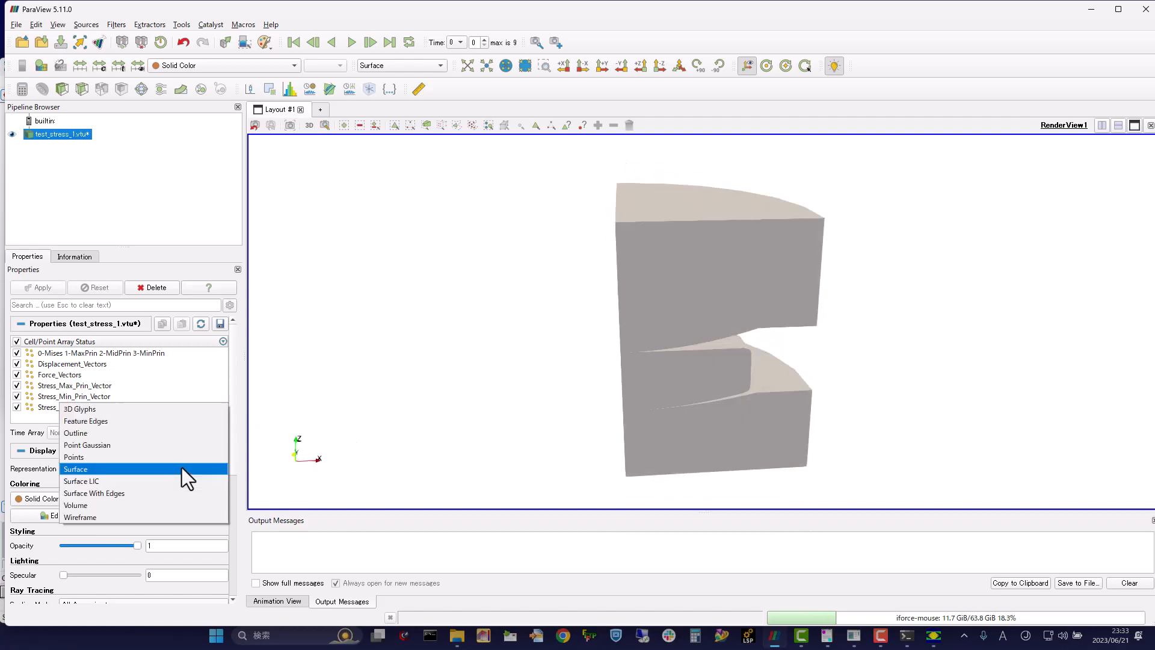
click(154, 494)
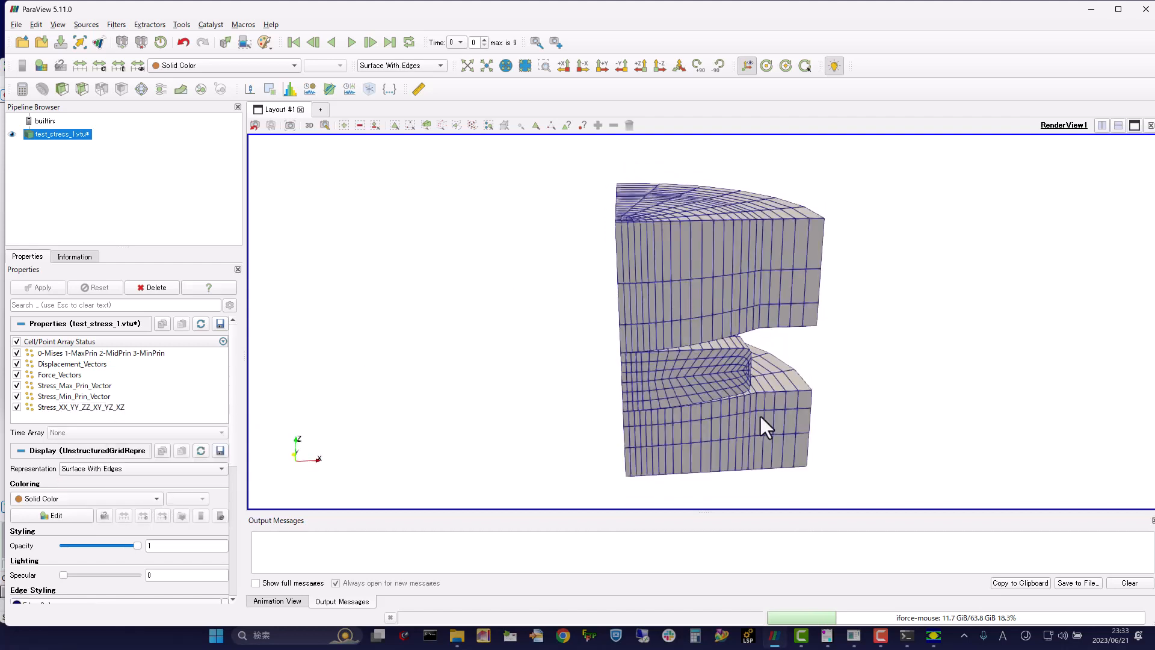
drag(759, 414, 821, 413)
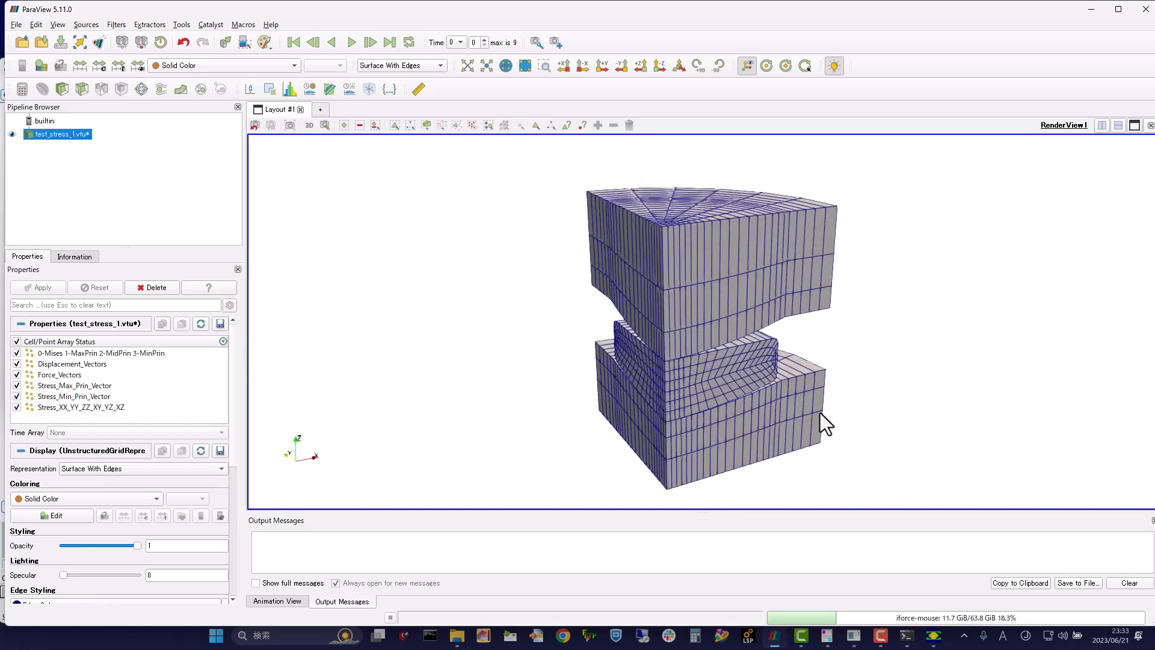
- Color the model by the 0-Mises 1-MaxPrin 2-MidPrin 3-MinPrin array using component 1
click(81, 498)
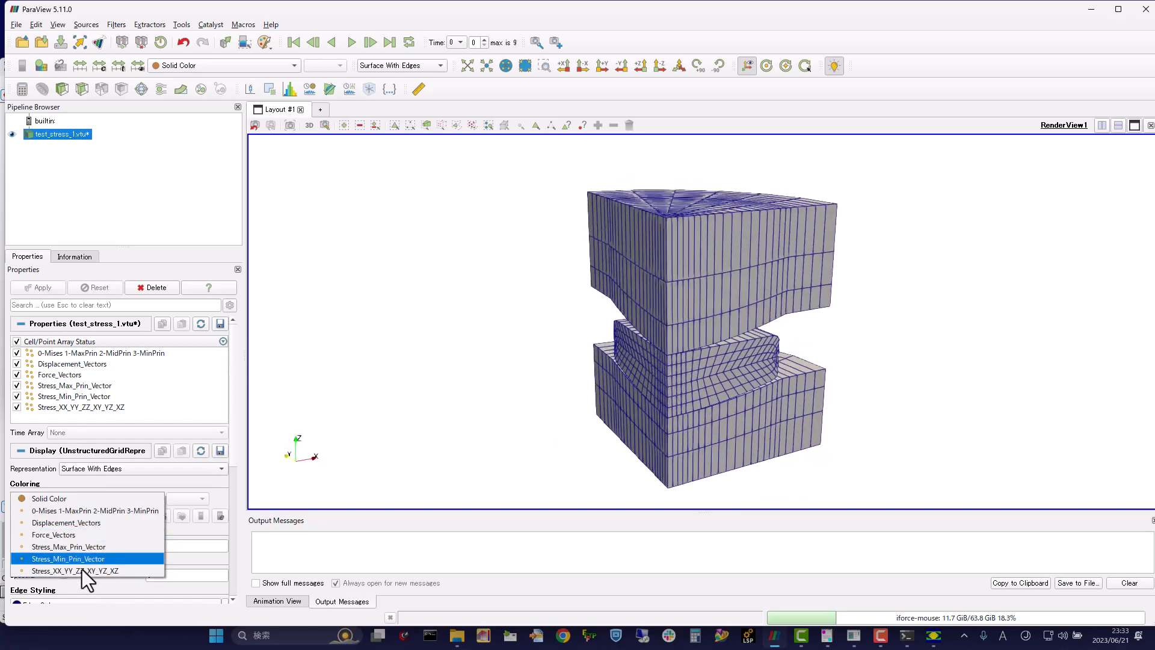
click(93, 511)
click(192, 499)
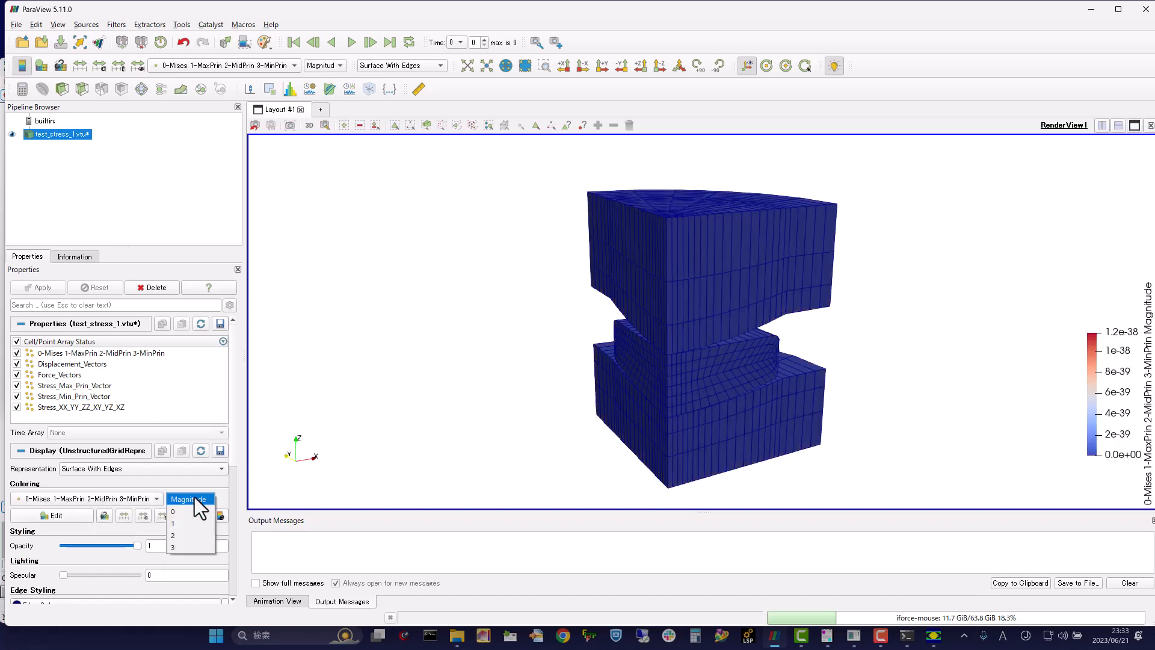
click(190, 522)
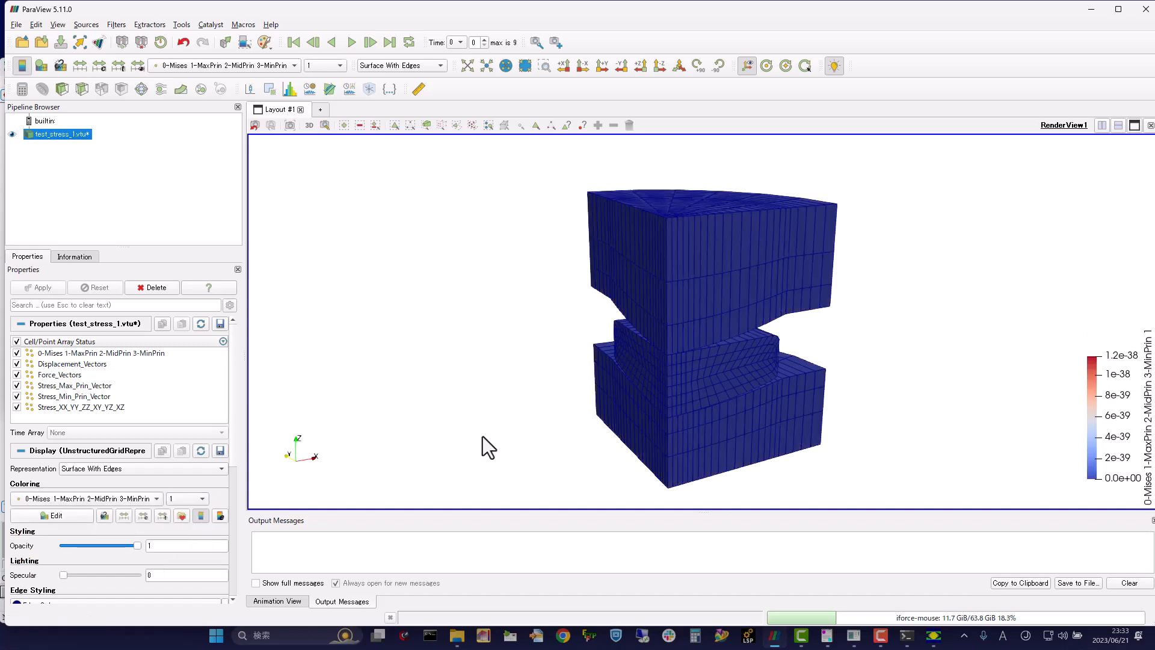
- Apply the Blue to Red Rainbow color preset and rescale the stress colors to the data range while the animation plays
drag(763, 410, 892, 382)
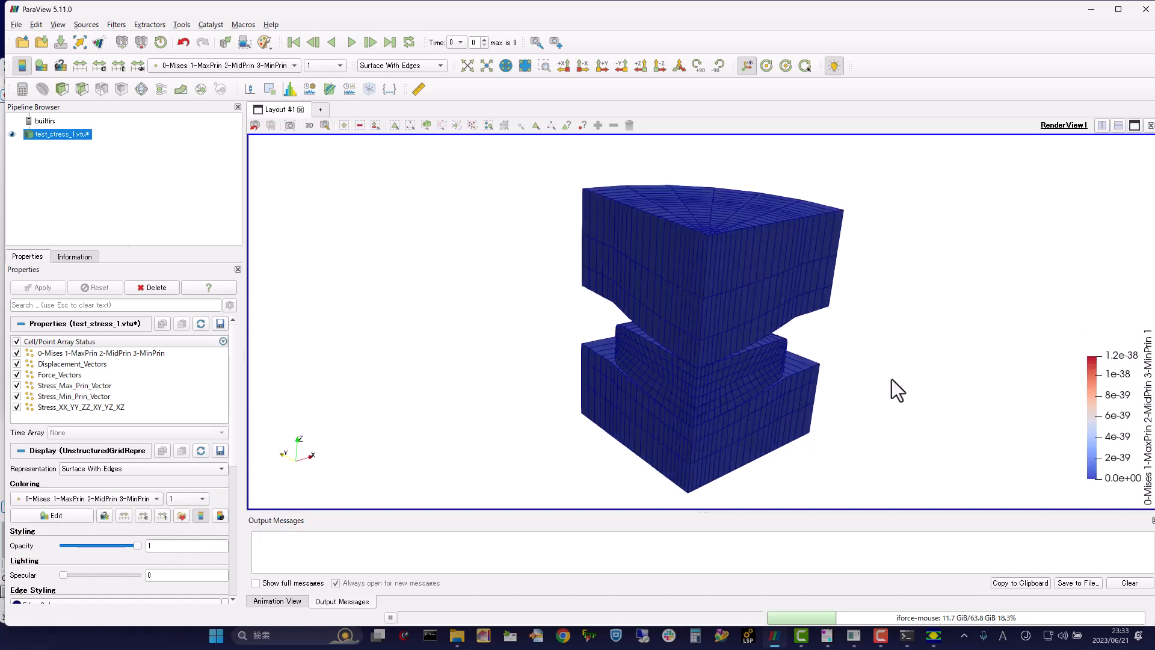
drag(377, 340, 370, 317)
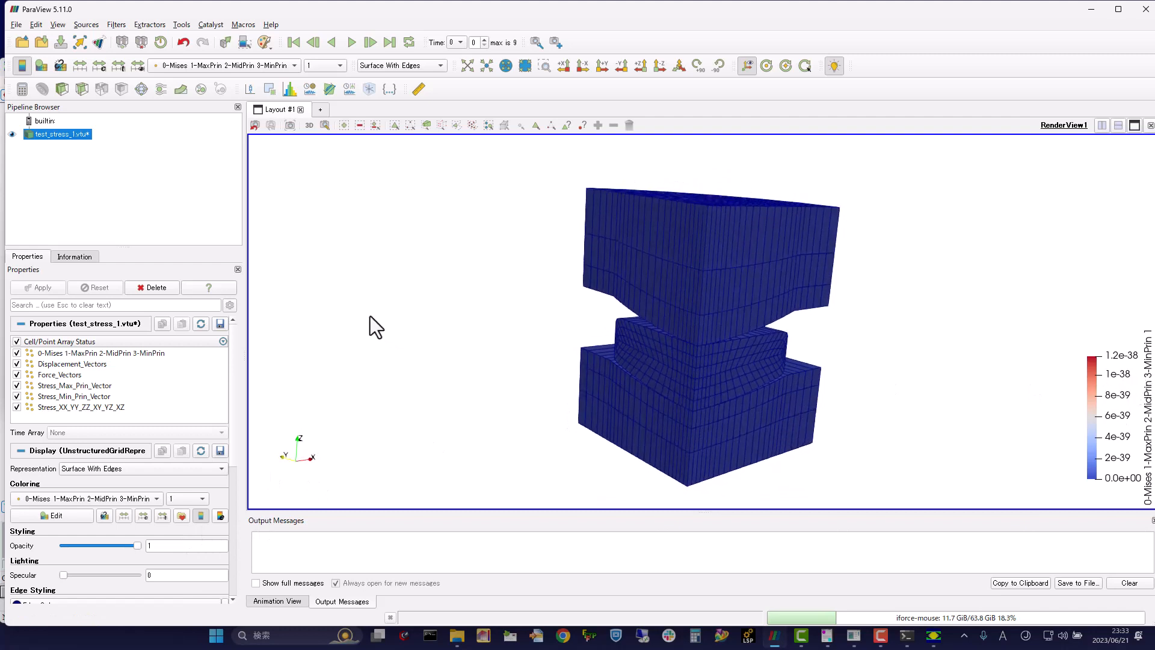
click(181, 516)
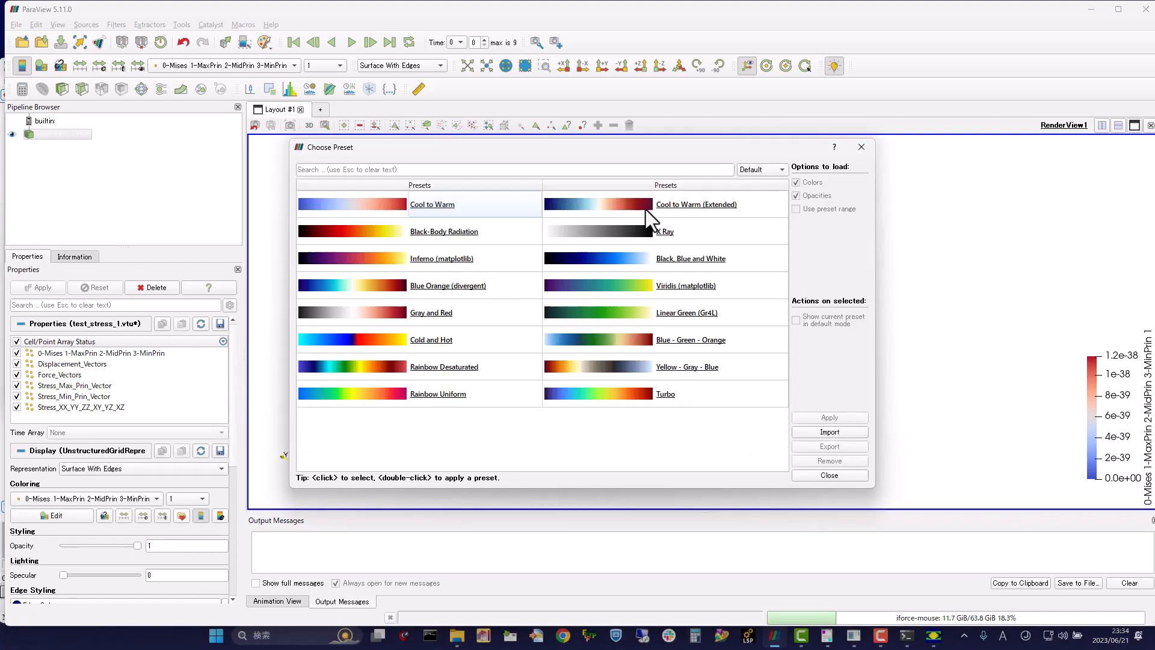
click(774, 170)
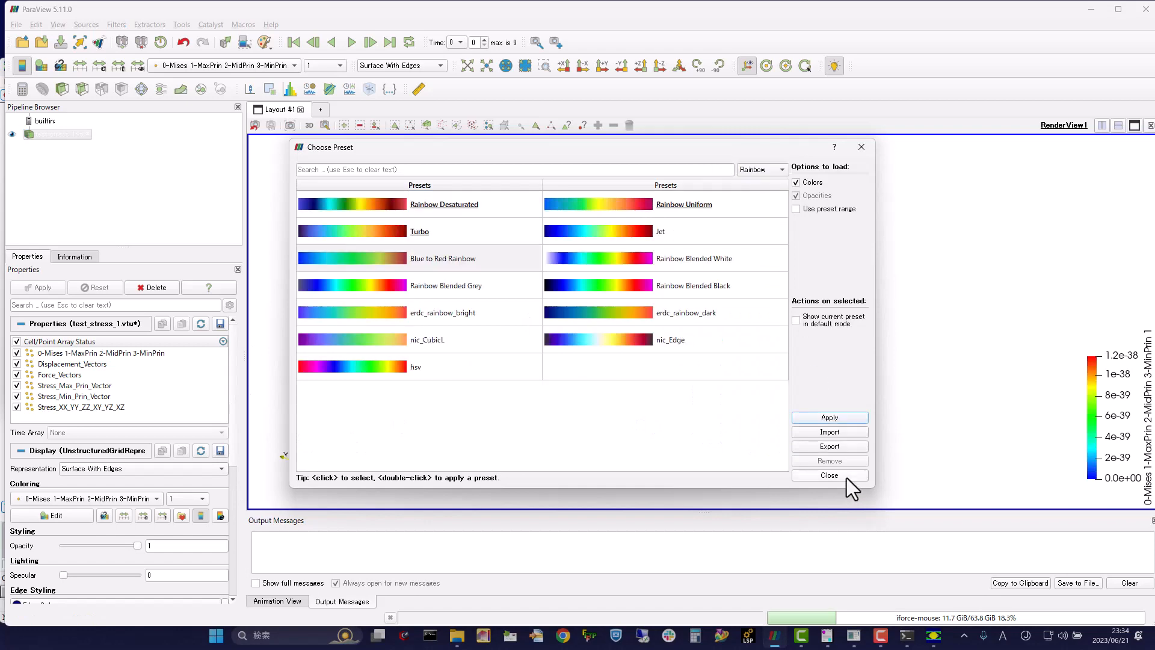
click(831, 476)
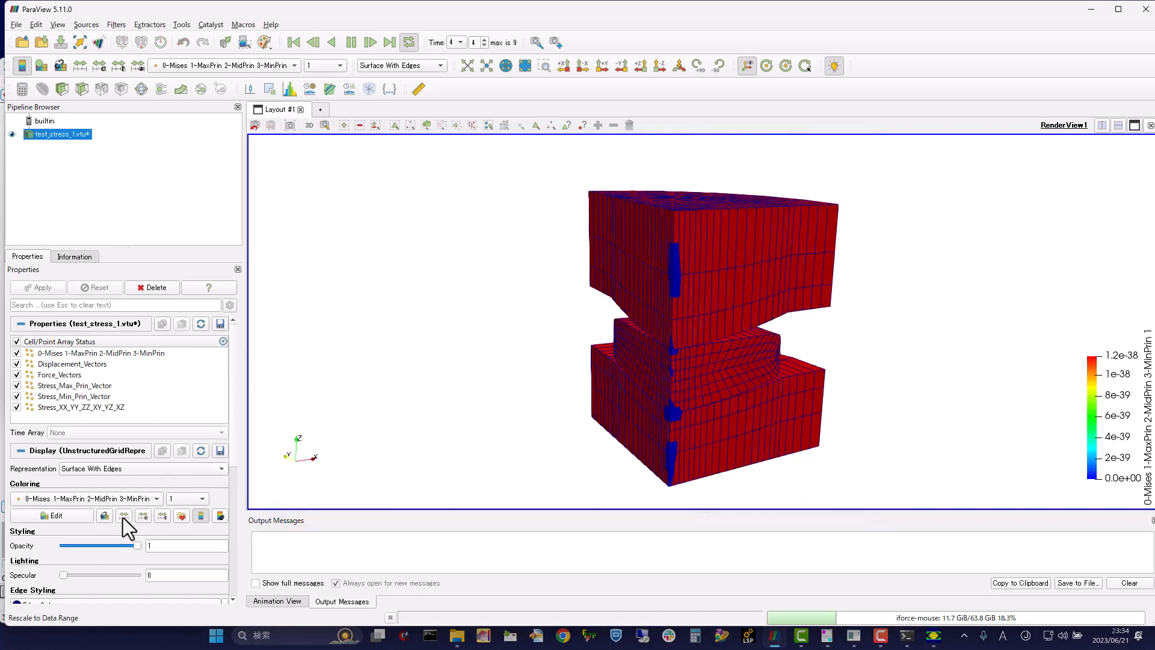
click(122, 518)
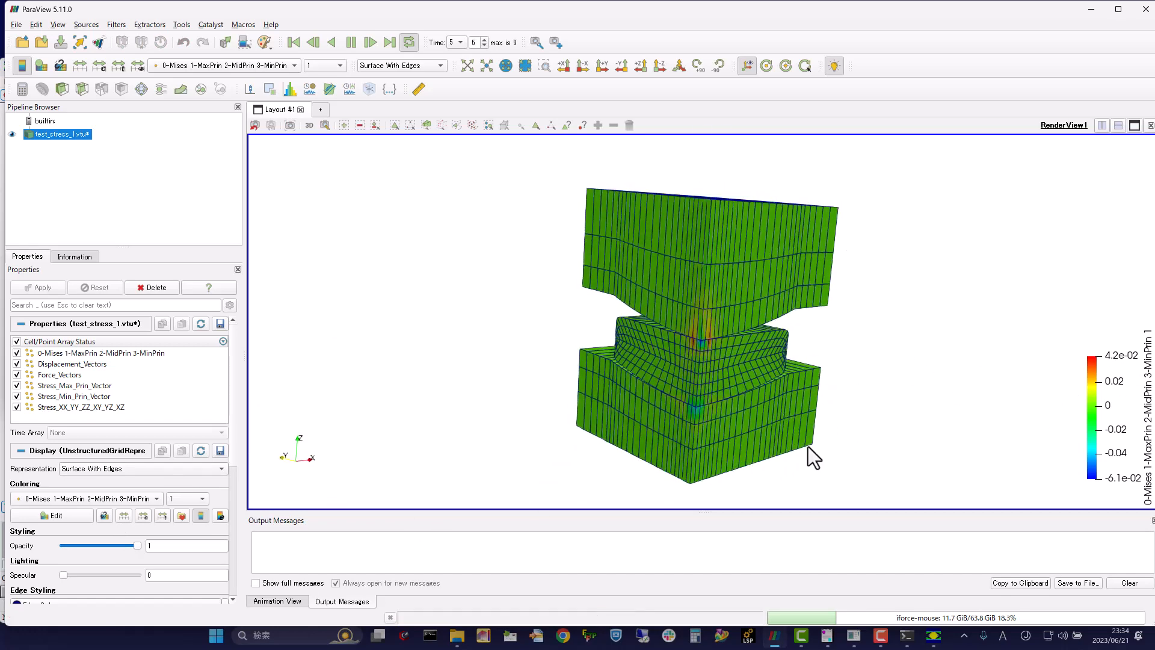
- Select surface cells on the glass lens between the dies and grow the selection to cover the whole lens
drag(668, 348, 605, 338)
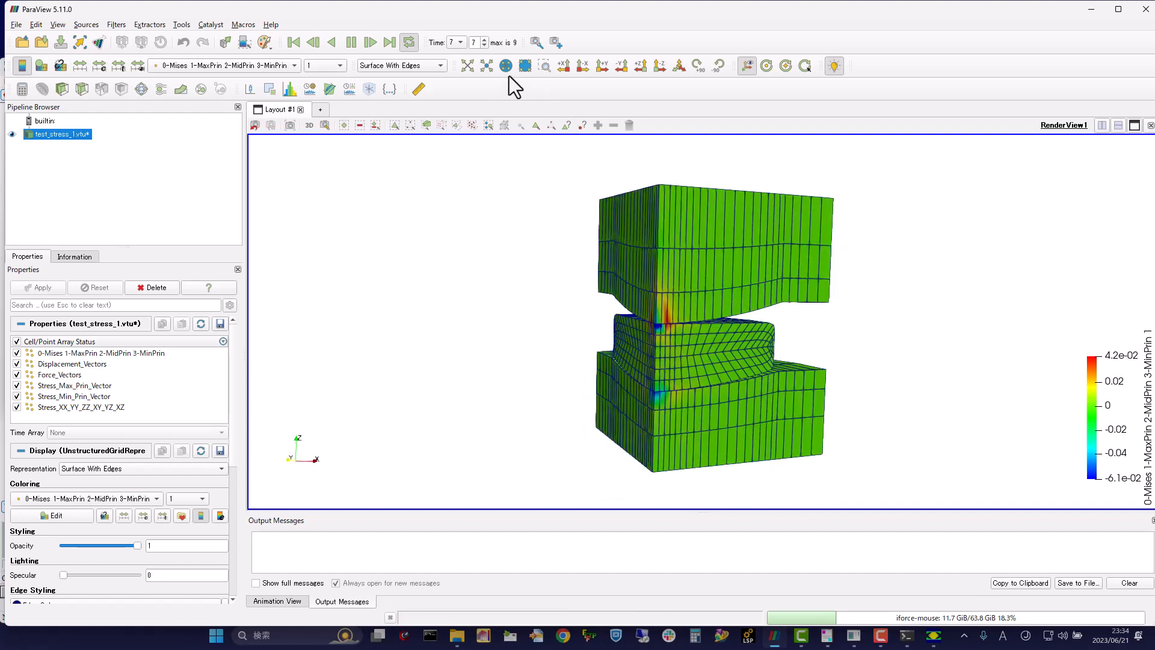
key(s)
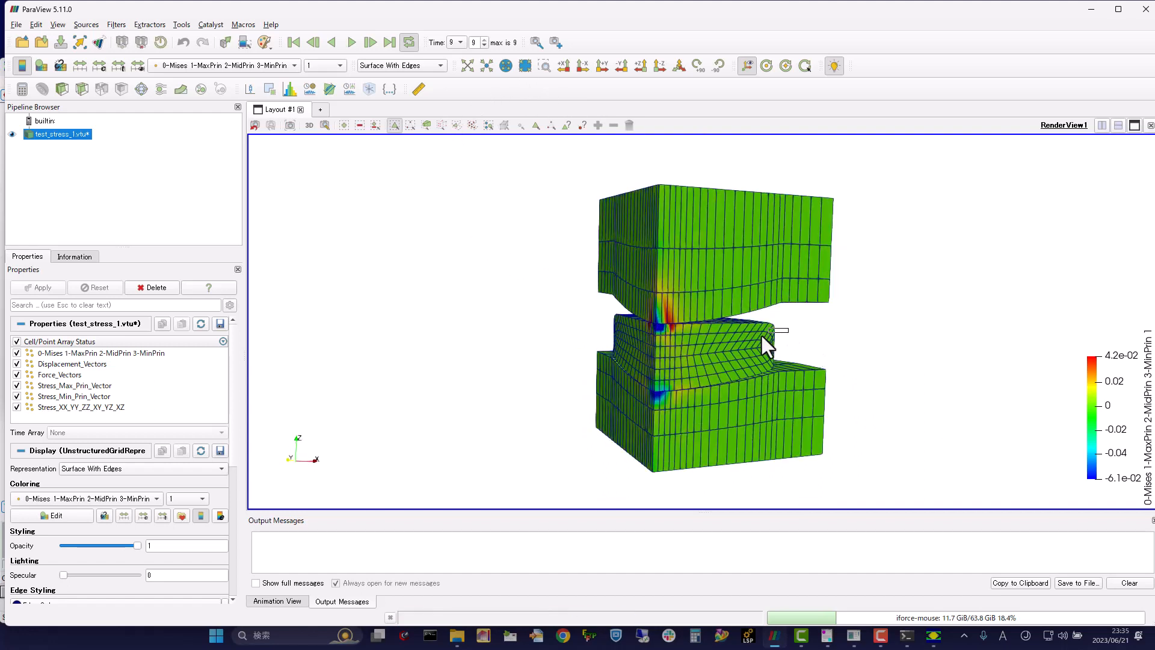
drag(752, 352, 753, 352)
click(599, 125)
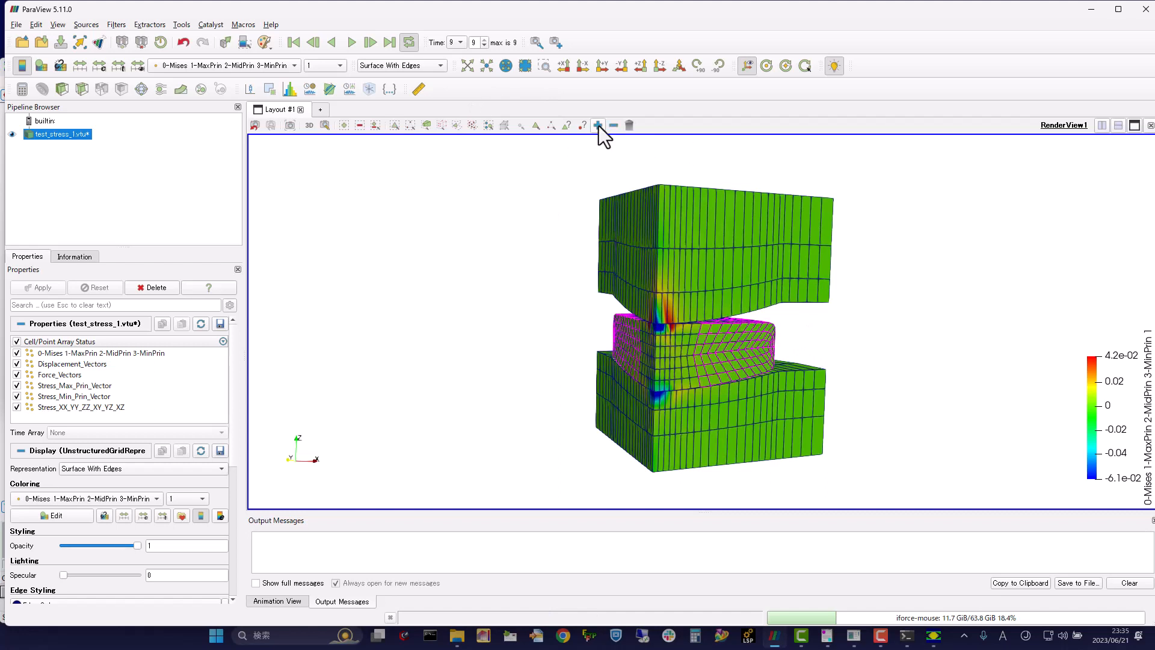
click(598, 125)
click(598, 125)
click(598, 125)
click(598, 125)
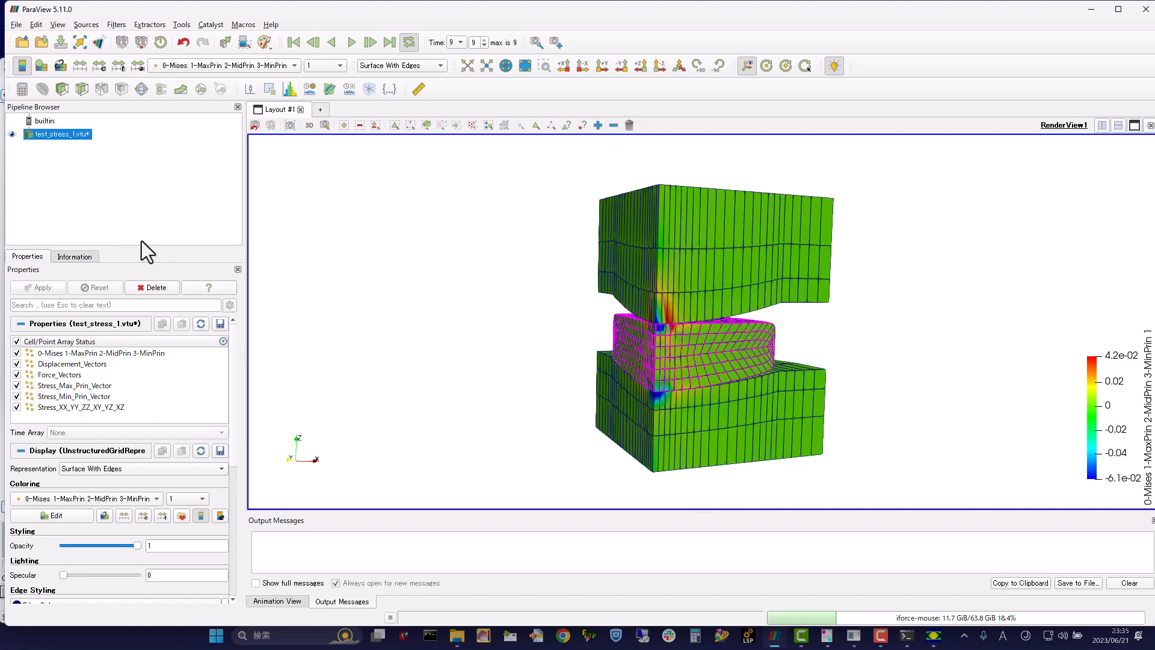
- Extract the selected lens cells as a Surface With Edges model and play the time animation
click(270, 89)
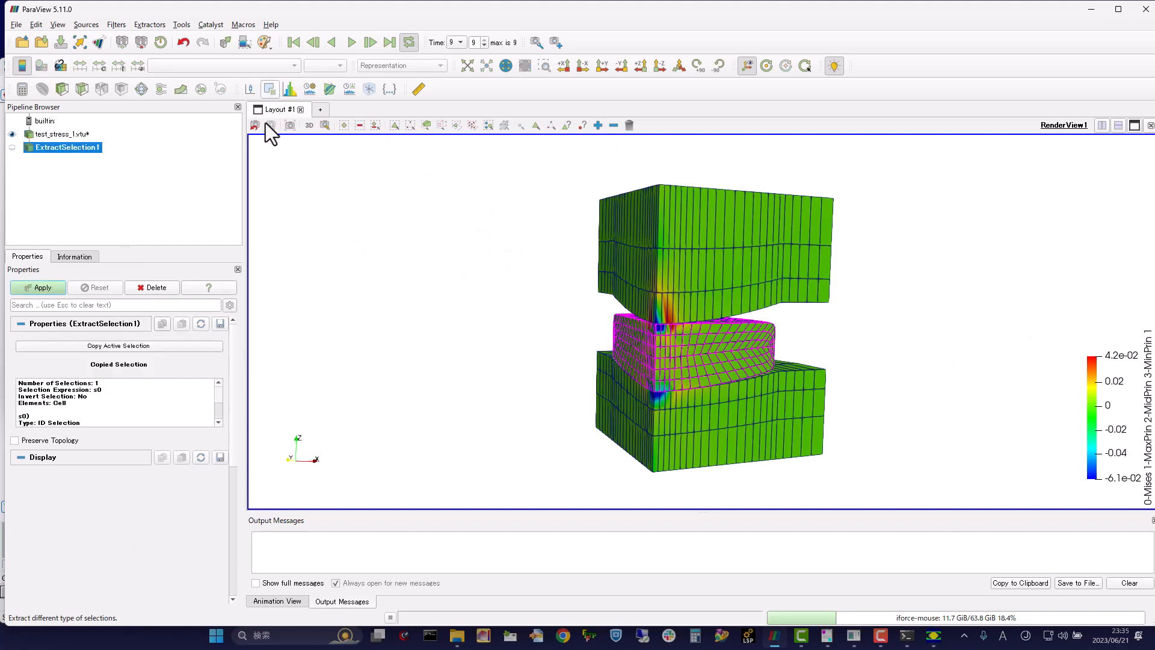
click(59, 298)
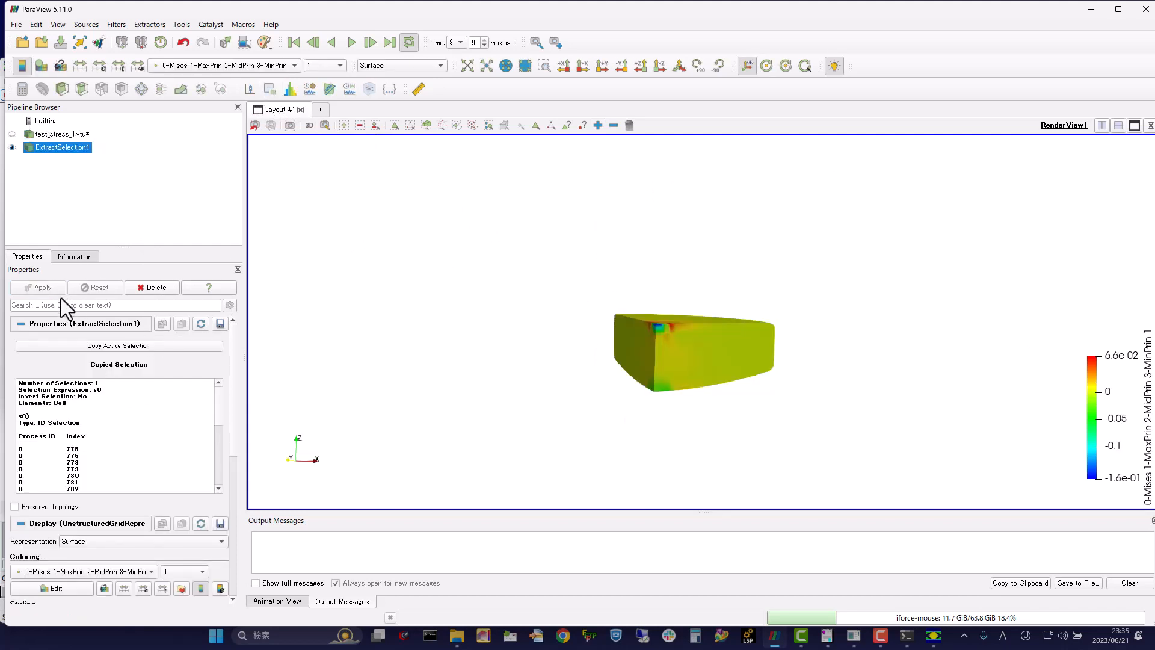
mouse_move(720, 304)
mouse_down()
mouse_move(713, 326)
mouse_move(705, 316)
mouse_up()
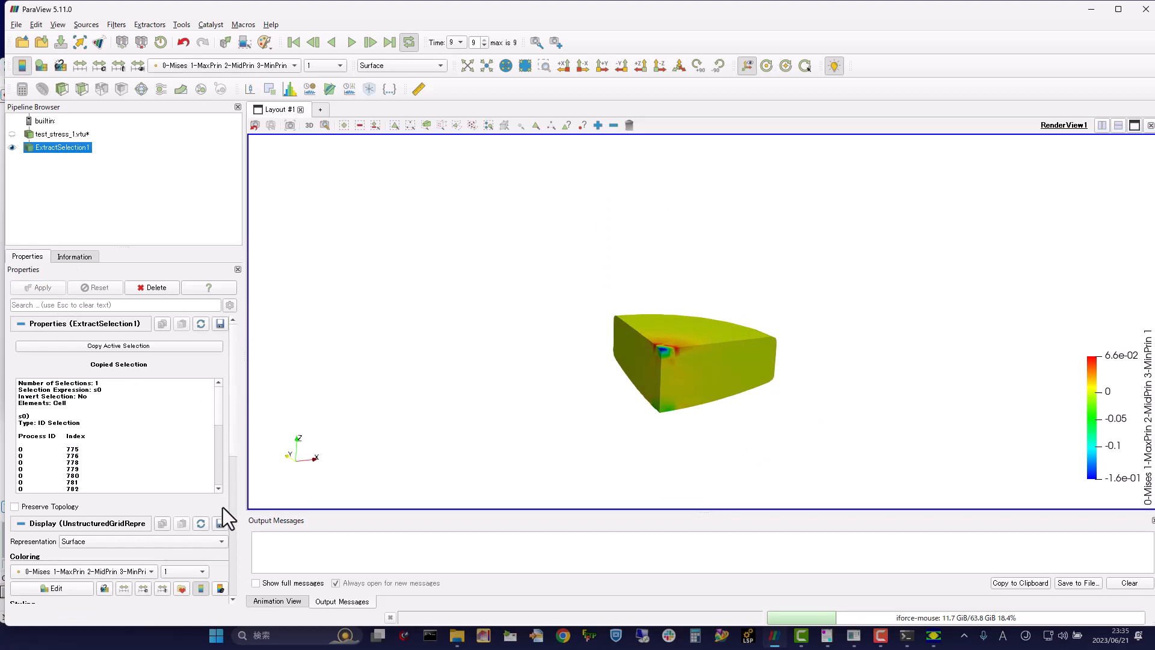
click(185, 543)
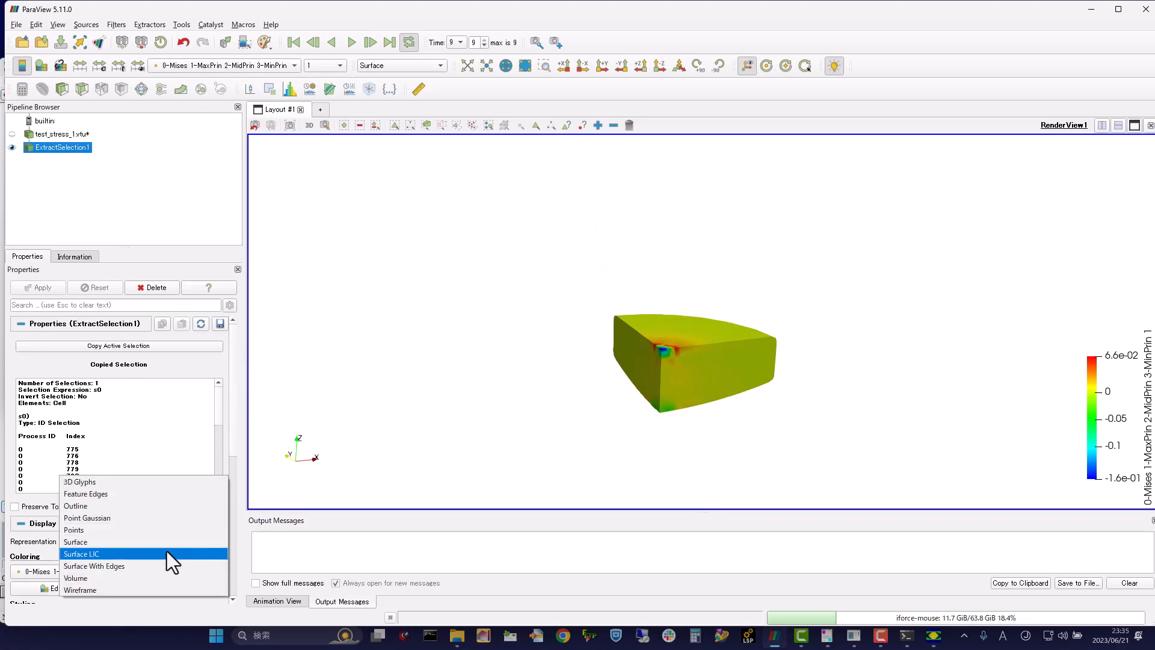
click(167, 570)
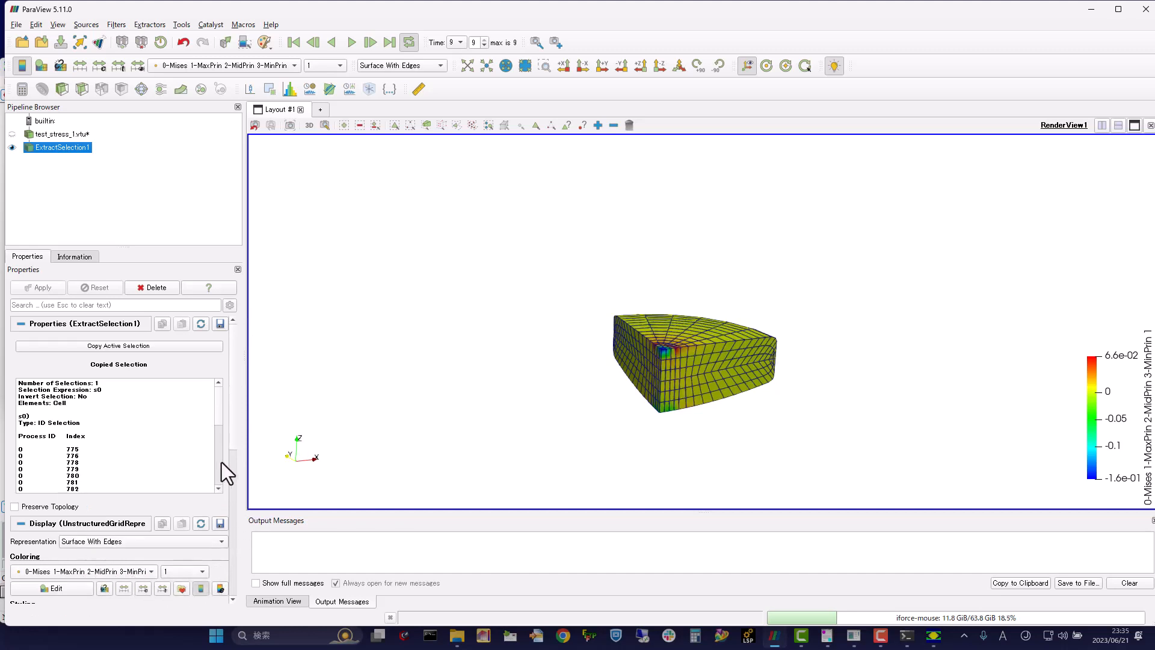
scroll(222, 476, down, 10)
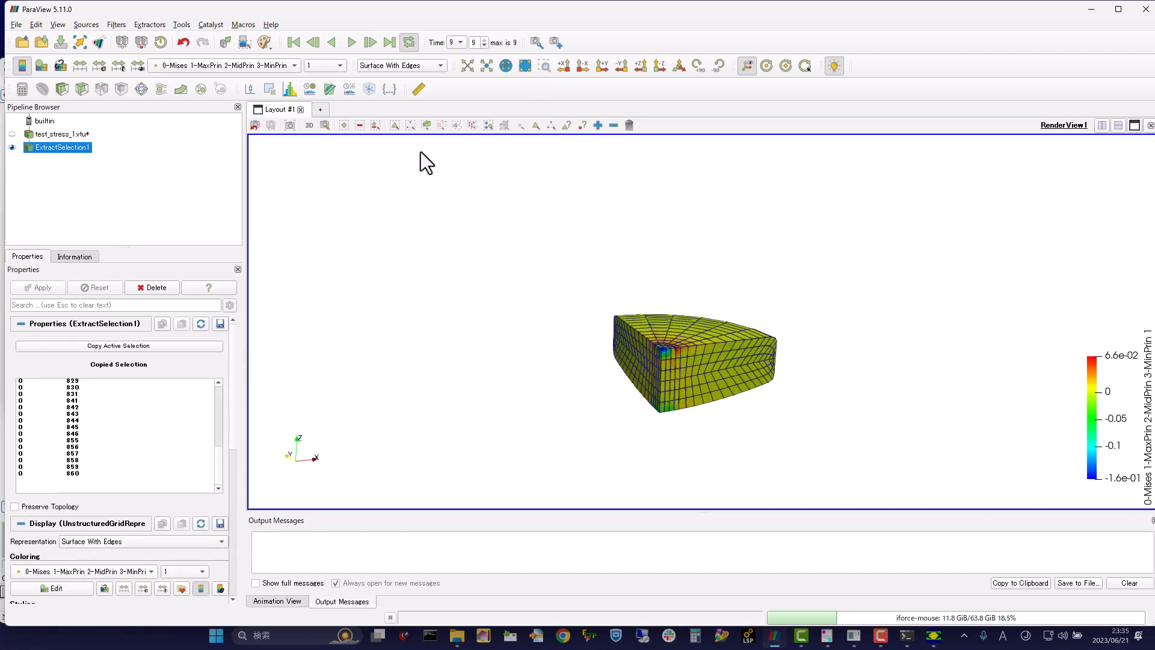
click(352, 42)
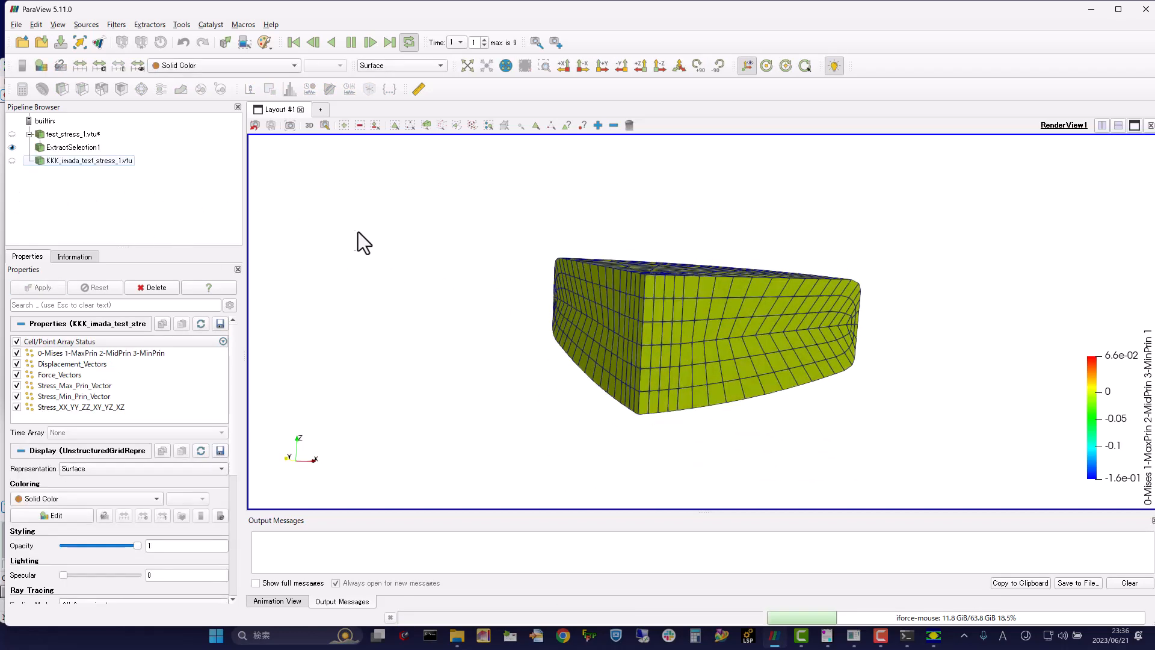
- Delete the extra vtu source and the extracted selection, and clear the cell selection on the full model
right_click(66, 160)
click(125, 219)
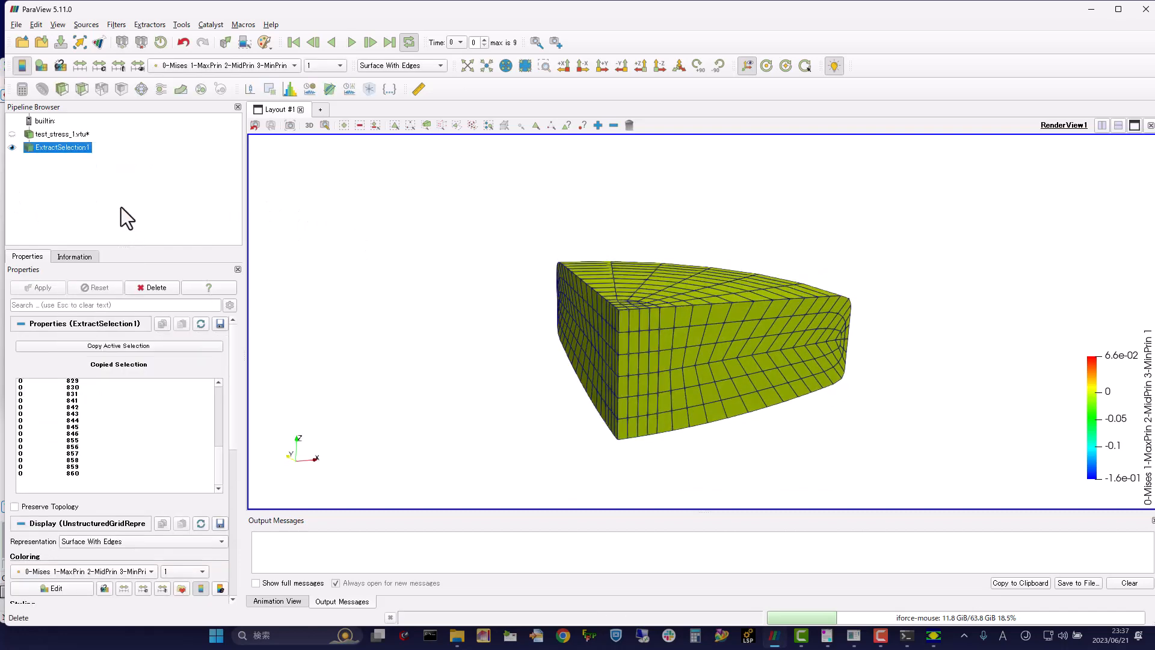
key(Delete)
drag(587, 255, 692, 383)
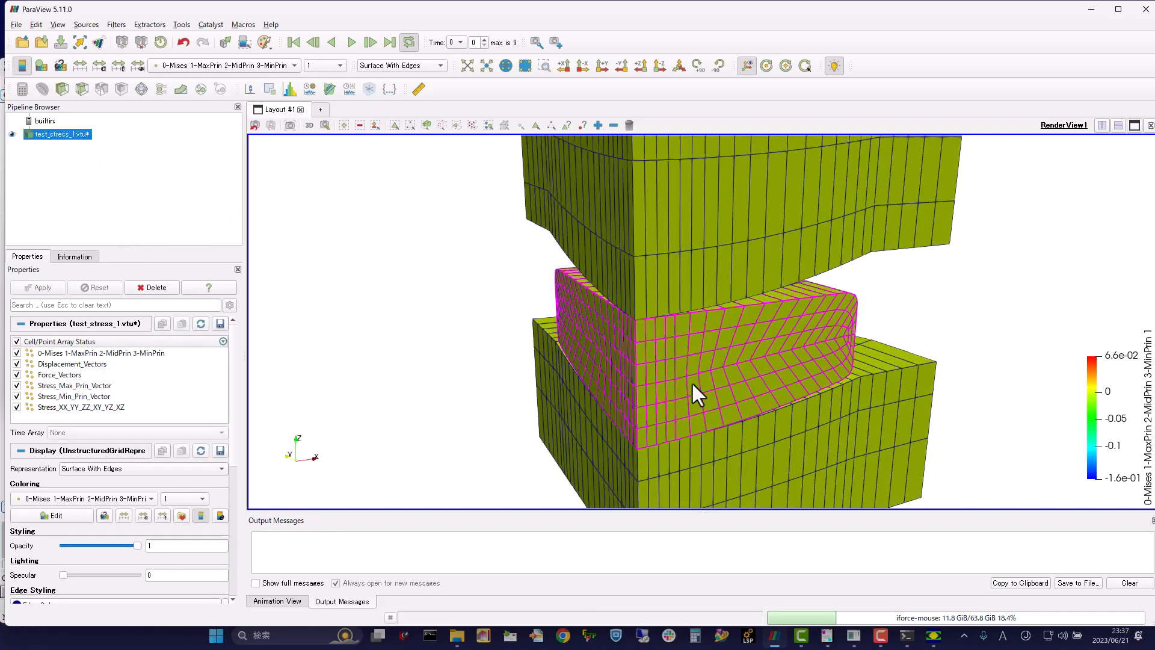
click(630, 124)
drag(609, 330, 632, 246)
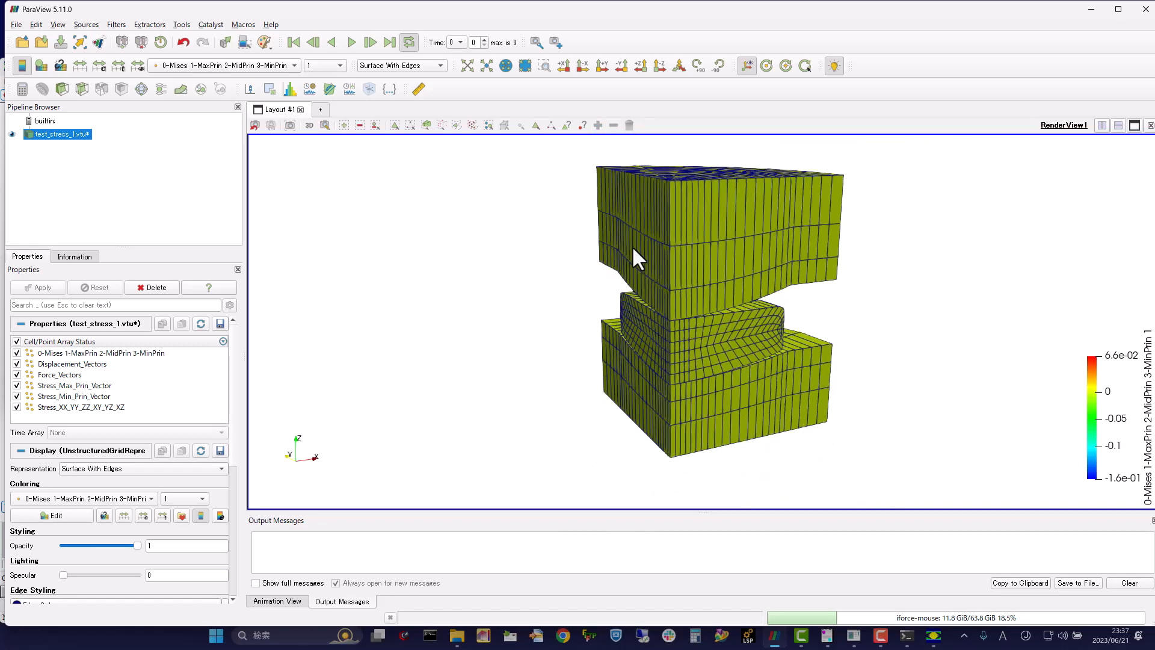
- Switch from ParaView back to V-Glace and view the meniscus lens and die mesh from a different angle
click(1090, 9)
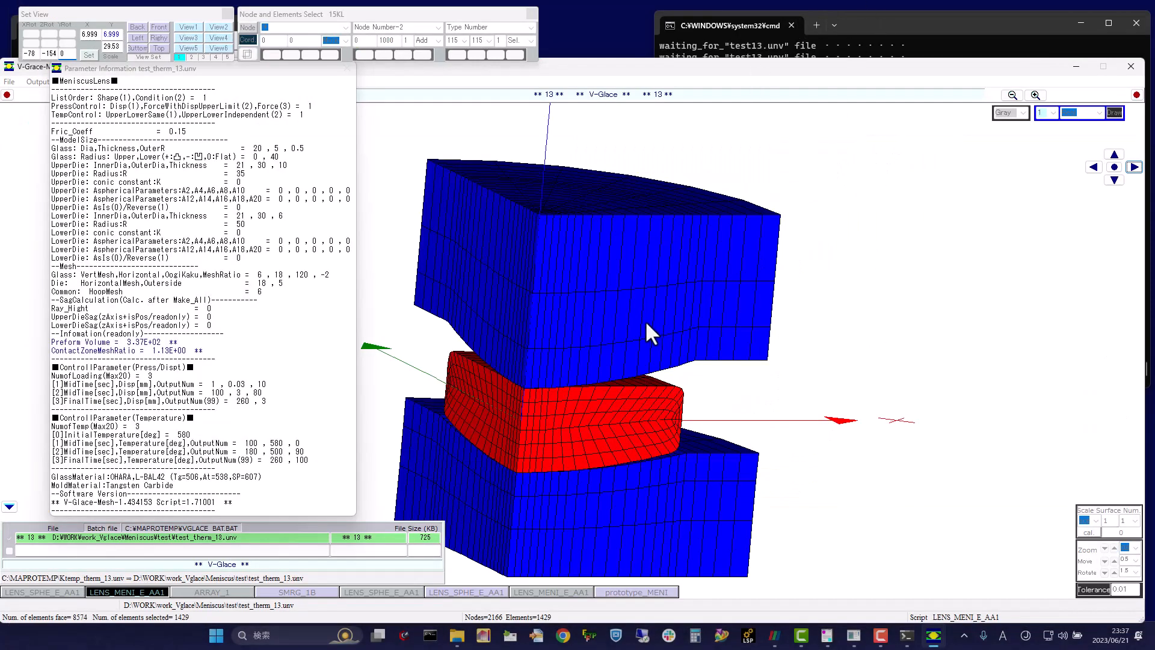
drag(528, 272, 511, 264)
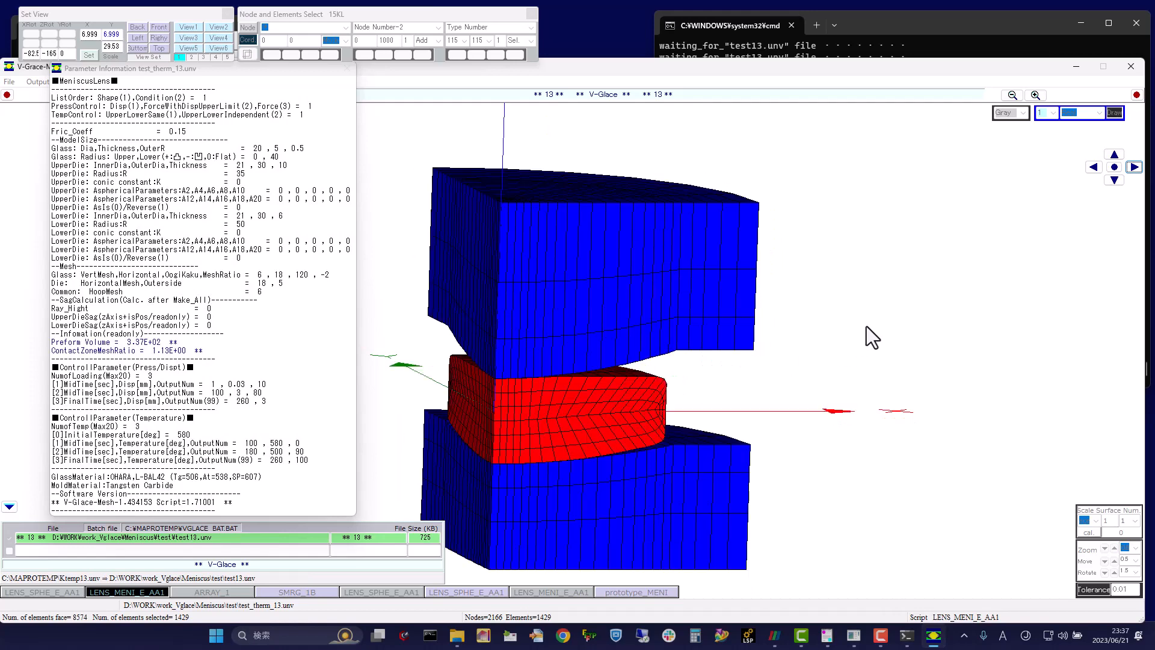